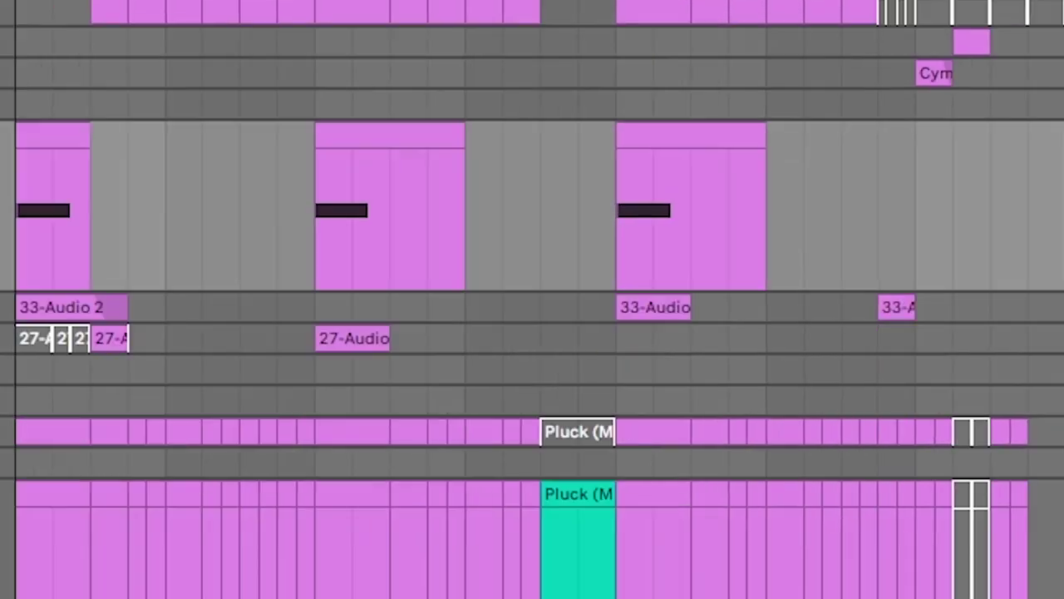
# Freeze the Scarygrowl source track.
pyautogui.rightClick(567, 111)
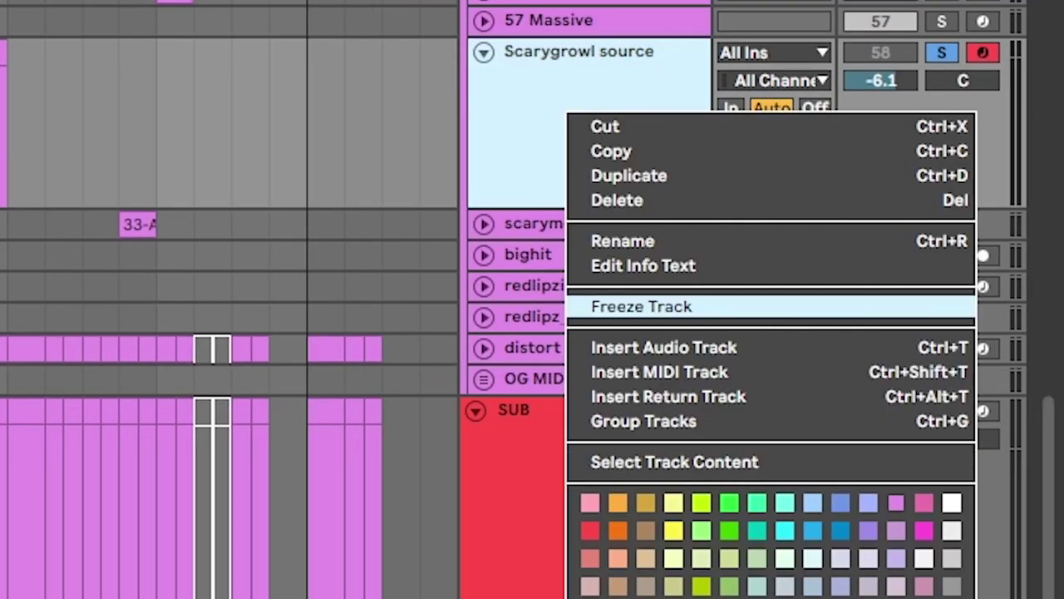
pyautogui.click(641, 306)
pyautogui.rightClick(593, 79)
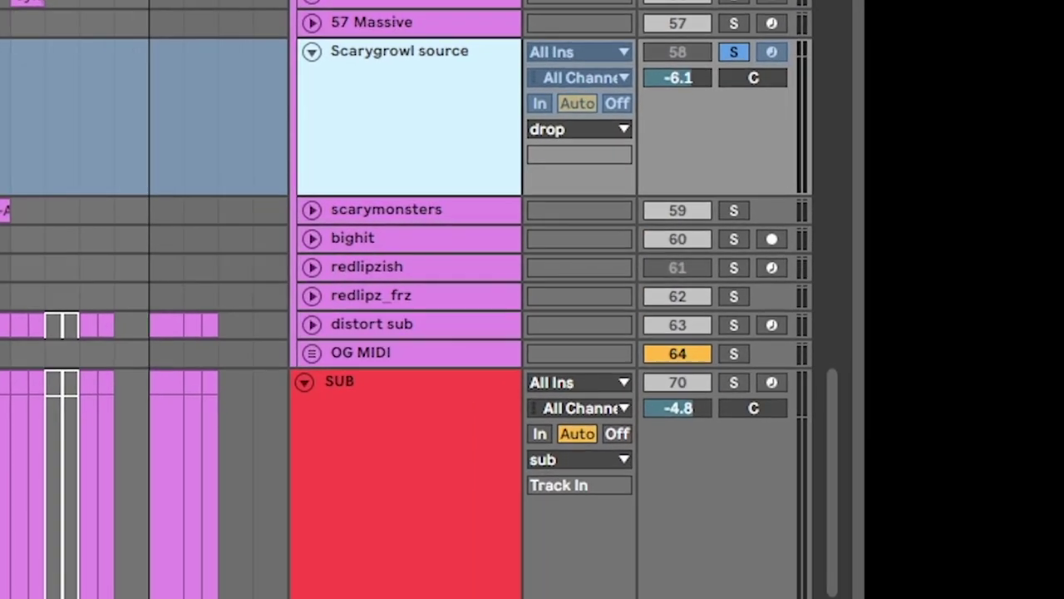
# Flatten the frozen Scarygrowl source track to audio, and undo the flattening.
pyautogui.rightClick(902, 184)
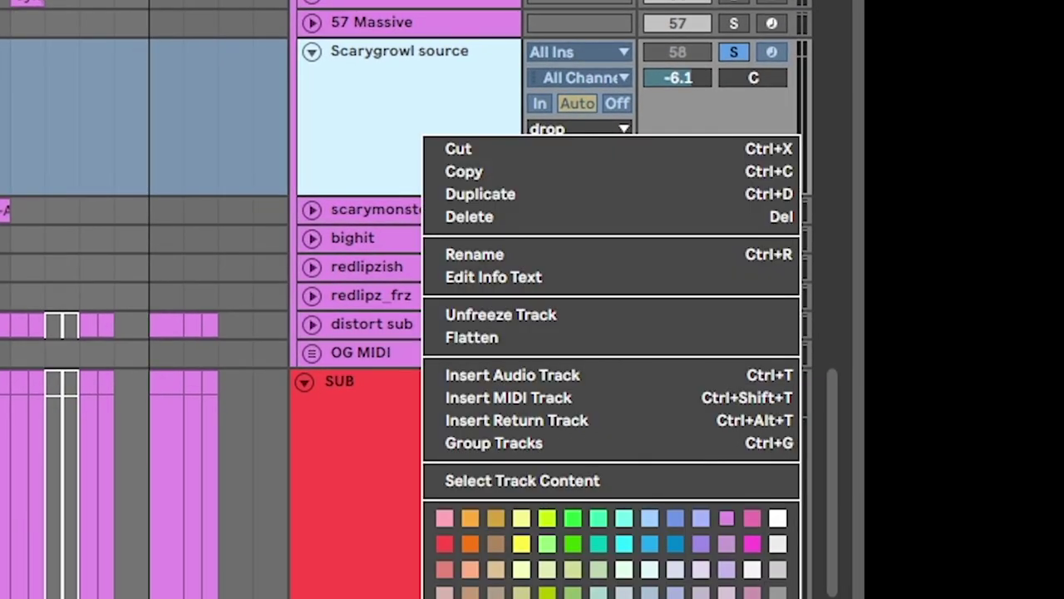
pyautogui.click(174, 242)
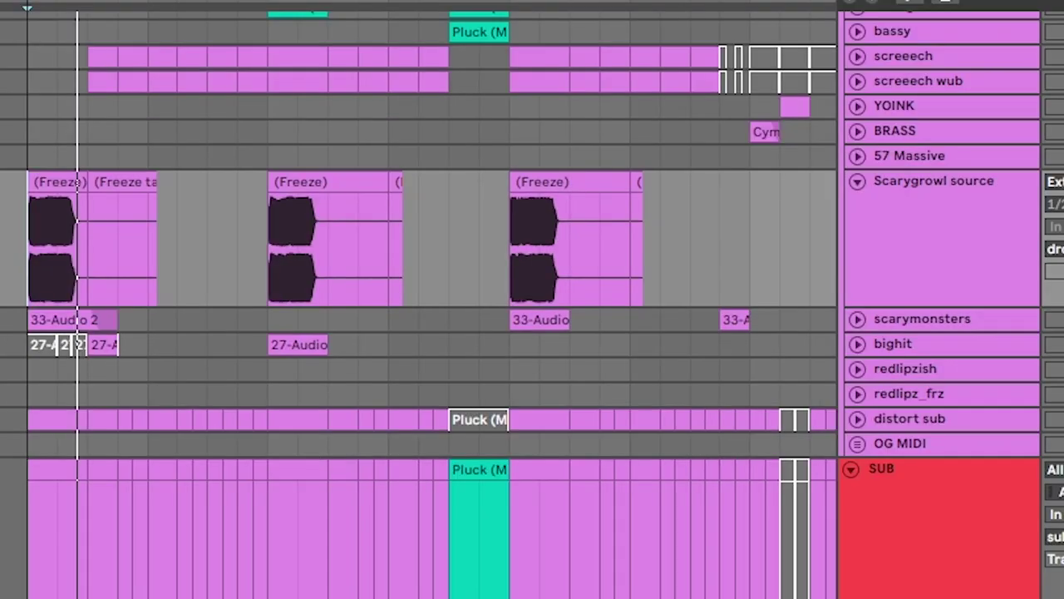
pyautogui.click(934, 181)
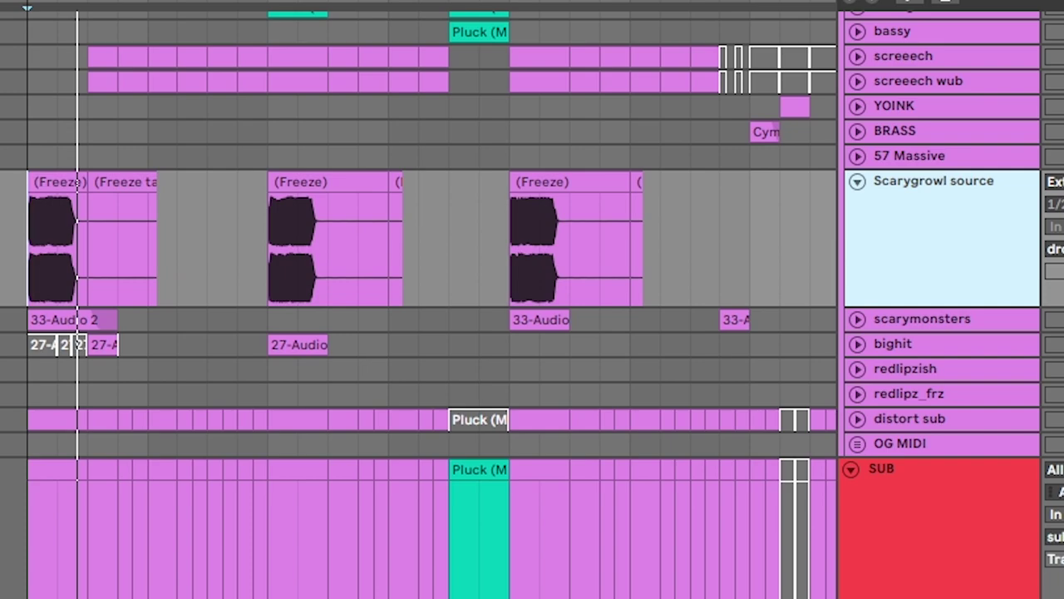
pyautogui.hotkey('ctrl', 'z')
# Insert an audio track directly below the frozen Scarygrowl source track and set its volume to -6.3 dB.
pyautogui.click(934, 181)
pyautogui.hotkey('ctrl', 't')
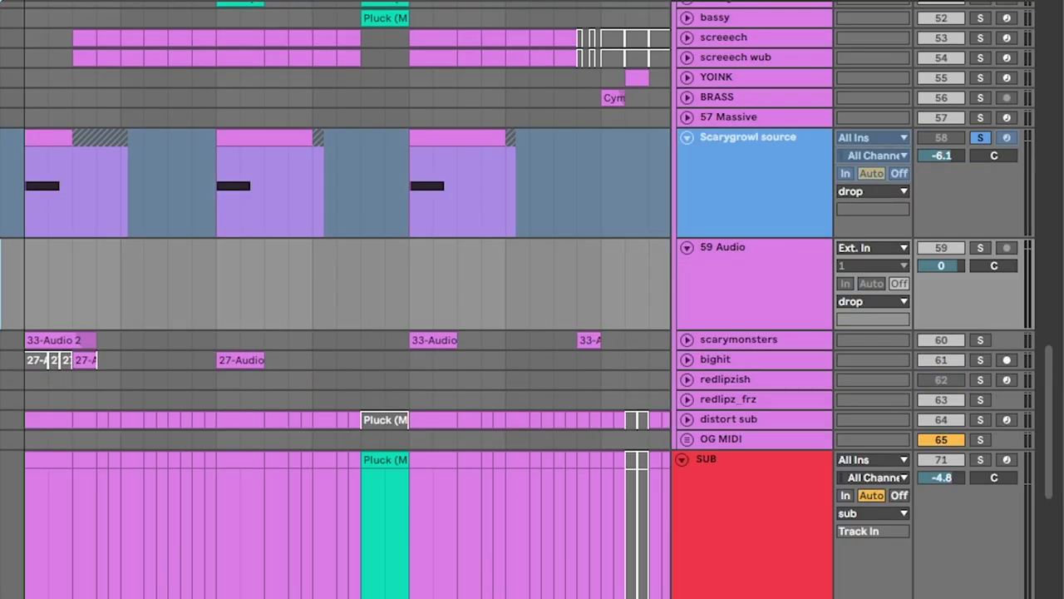
pyautogui.moveTo(941, 266); pyautogui.dragTo(942, 275)
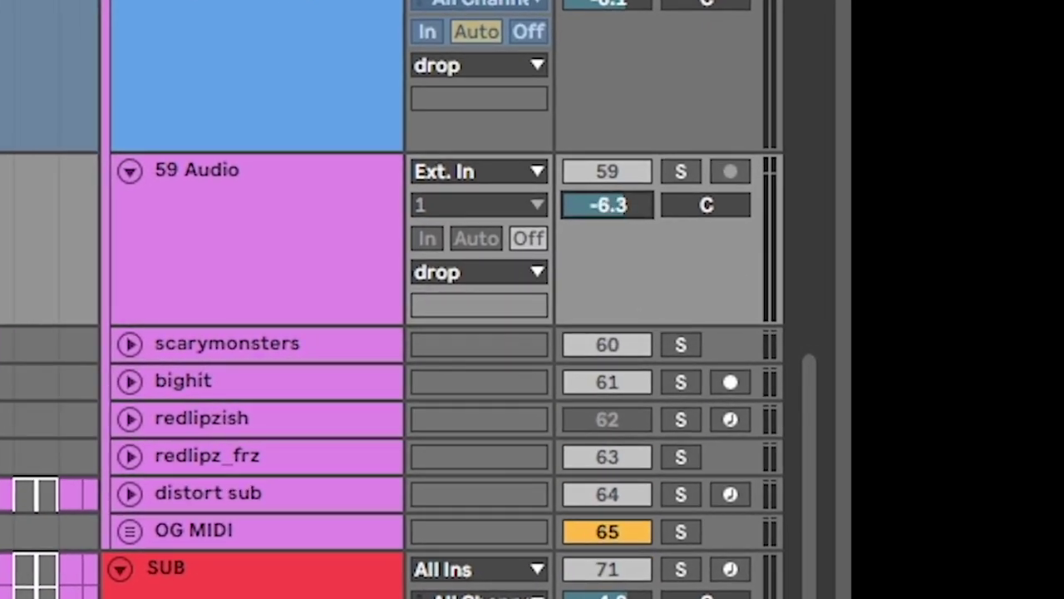
# Copy the frozen Scarygrowl source clips onto the new audio track below at the same position and play them back.
pyautogui.moveTo(76, 96)
pyautogui.mouseDown()
pyautogui.moveTo(384, 235)
pyautogui.moveTo(144, 236)
pyautogui.mouseUp()
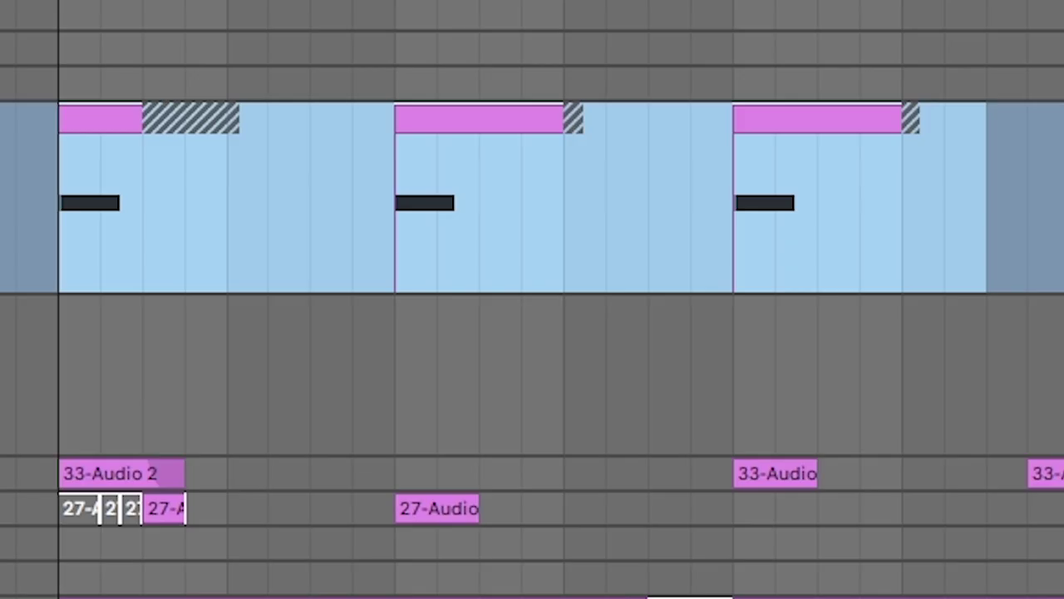
pyautogui.moveTo(144, 190); pyautogui.dragTo(125, 313)
pyautogui.moveTo(60, 374); pyautogui.dragTo(1062, 374)
pyautogui.moveTo(1063, 374)
pyautogui.mouseDown()
pyautogui.moveTo(4, 374)
pyautogui.moveTo(1062, 375)
pyautogui.mouseUp()
pyautogui.click(16, 374)
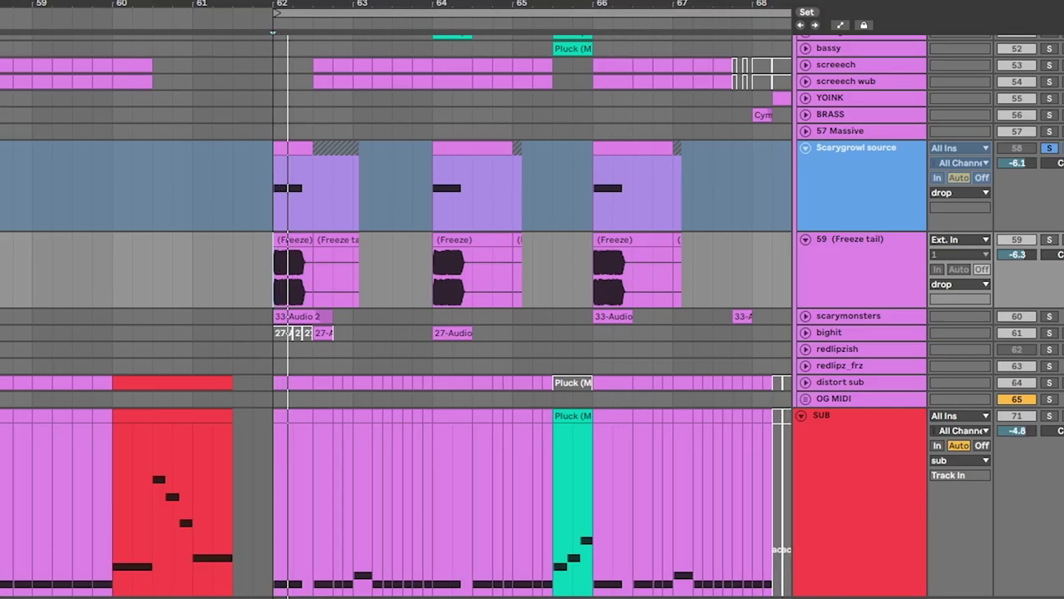
pyautogui.press('space')
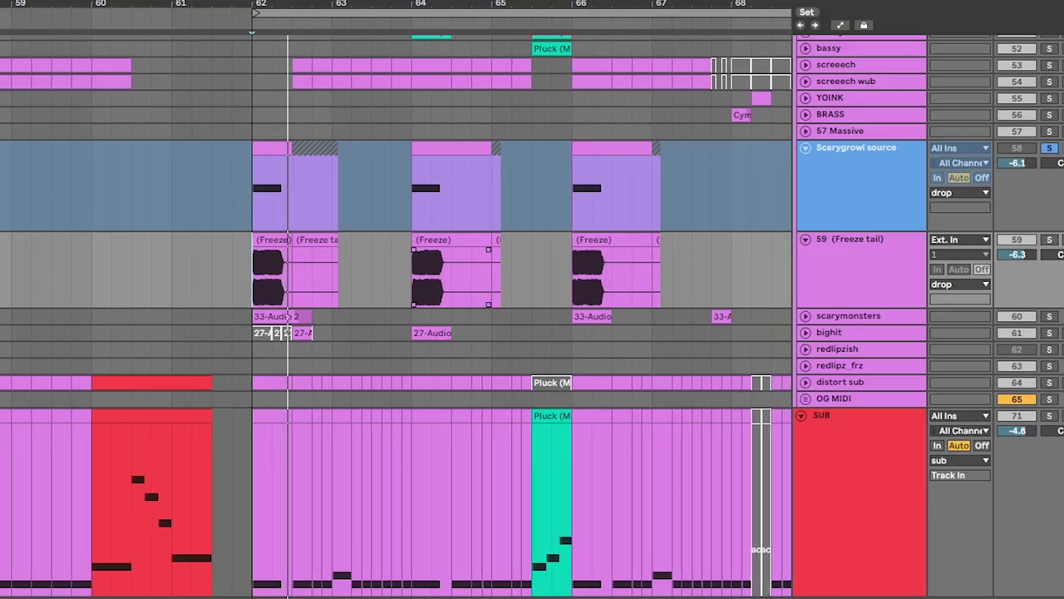
# Turn on the Erosion and EQ Eight effects on the scarymonsters track.
pyautogui.scroll(-1, 449, 266)
pyautogui.click(861, 237)
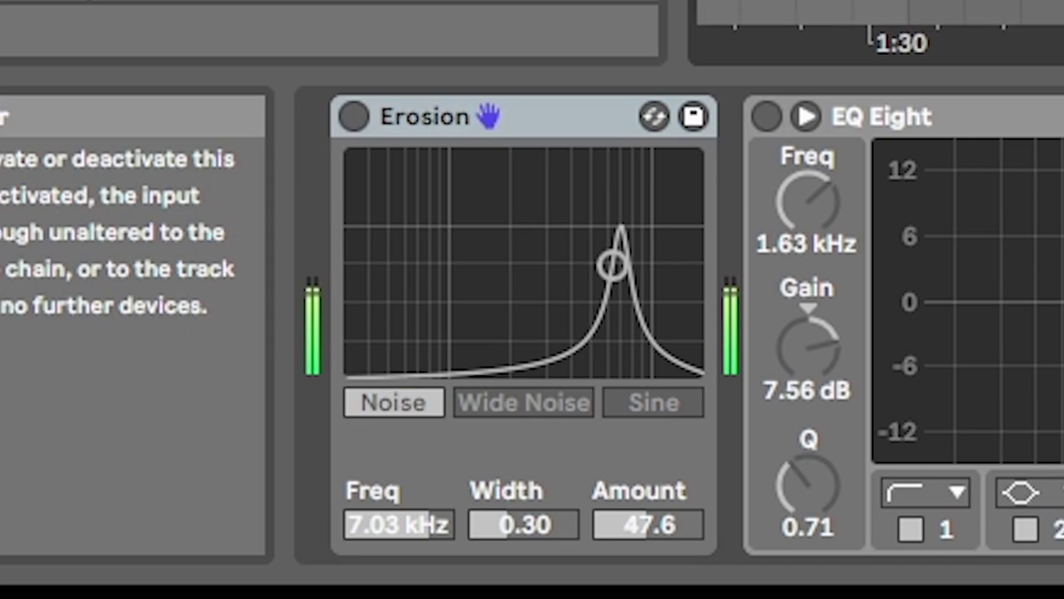
pyautogui.press('0')
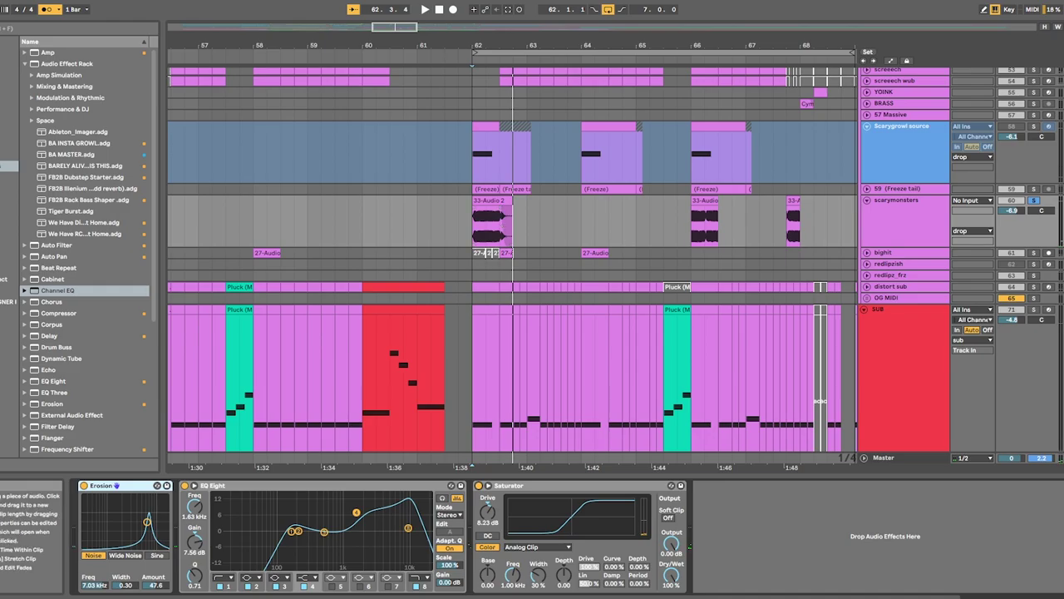
# Freeze the kick snare track in the drums group.
pyautogui.scroll(15, 512, 250)
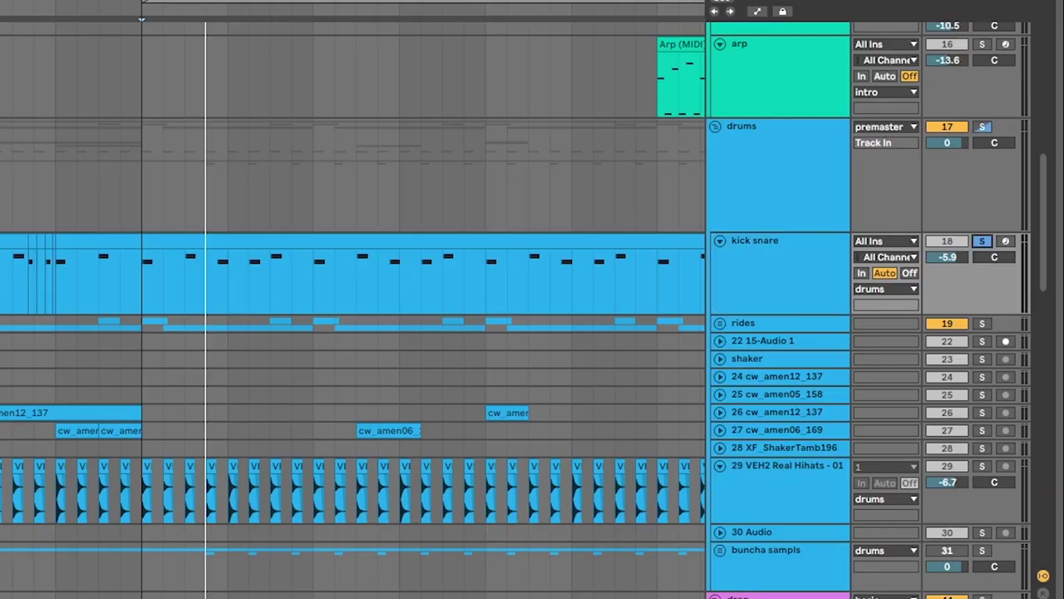
pyautogui.rightClick(809, 248)
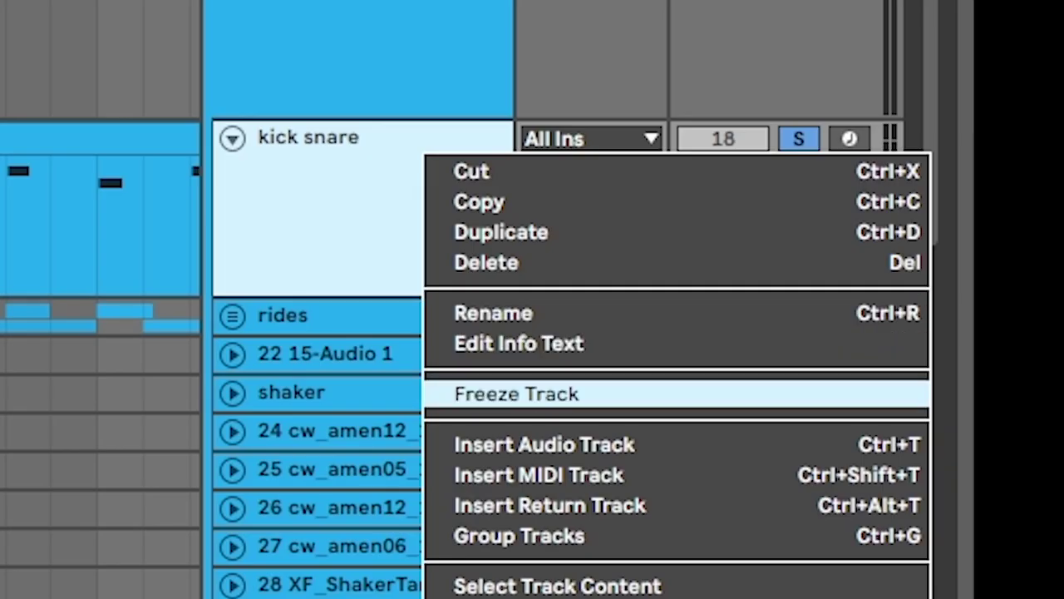
pyautogui.click(516, 394)
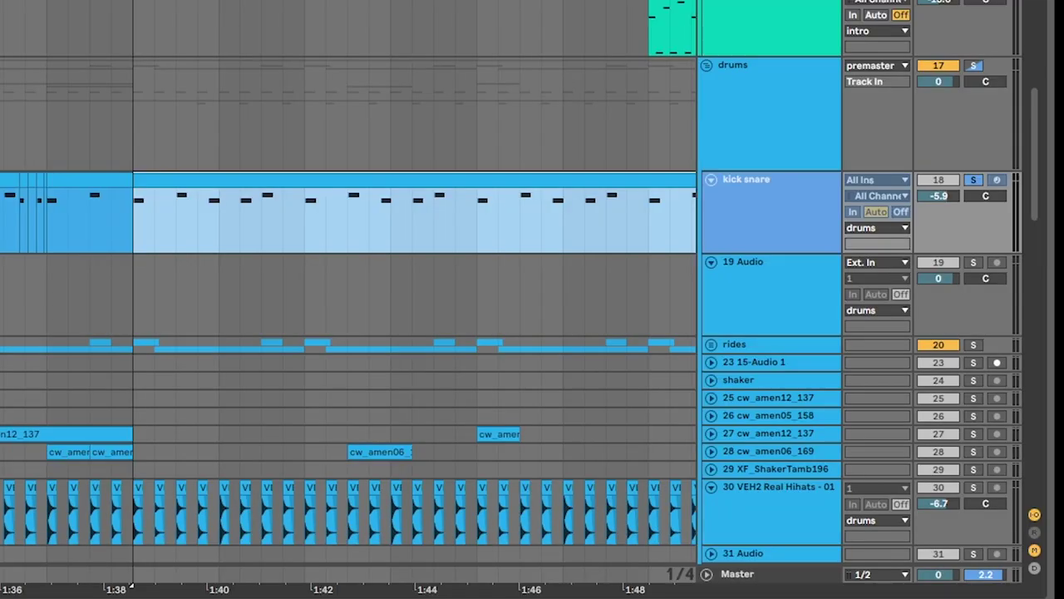
# Copy the frozen kick snare section onto the audio track below, then solo that track and play it back.
pyautogui.moveTo(400, 180); pyautogui.dragTo(400, 262)
pyautogui.click(133, 295)
pyautogui.press('s')
pyautogui.press('space')
pyautogui.scroll(-3, 350, 299)
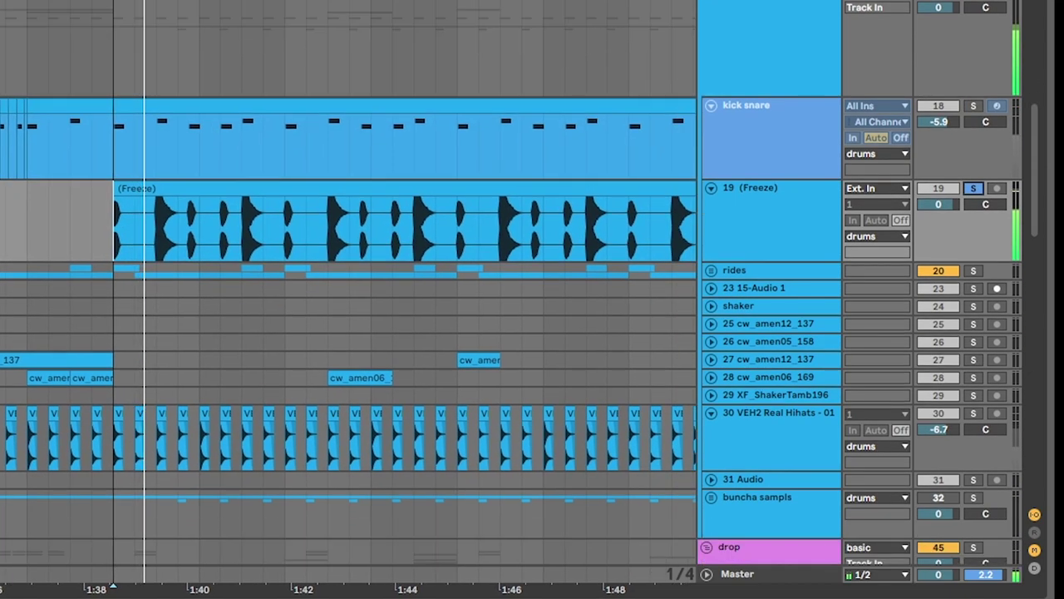
pyautogui.scroll(-1, 349, 299)
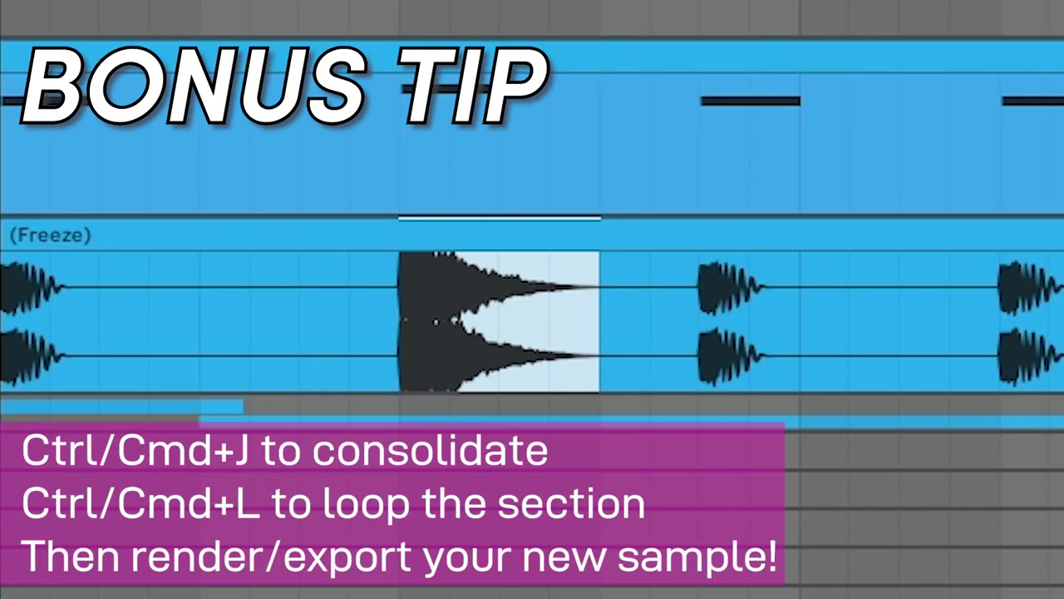
# Move the playback start point in the arrangement and listen from there.
pyautogui.press('space')
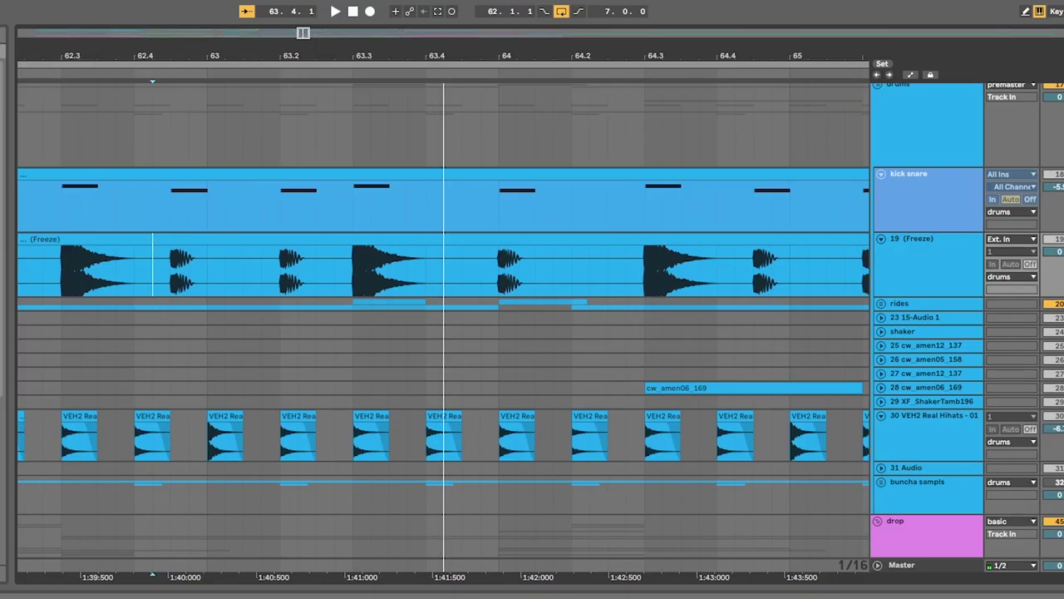
pyautogui.scroll(-5, 471, 274)
pyautogui.hscroll(-2, 416, 274)
pyautogui.click(388, 283)
pyautogui.press('space')
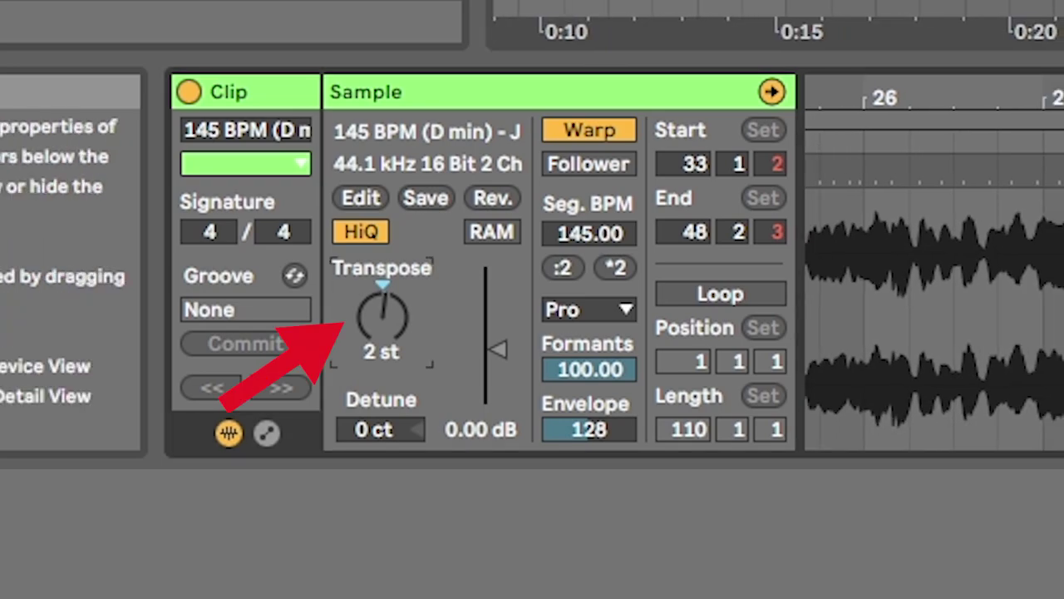
# Transpose the 145 BPM vocal clip to -10 st and set its Formants to 64.06.
pyautogui.write('-10')
pyautogui.press('Return')
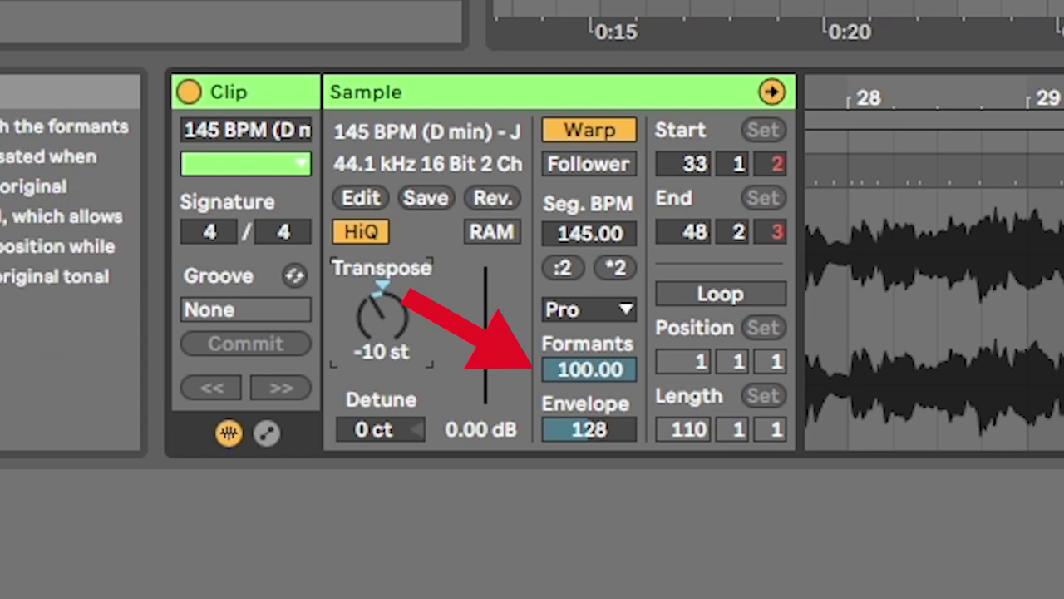
pyautogui.moveTo(589, 370); pyautogui.dragTo(590, 423)
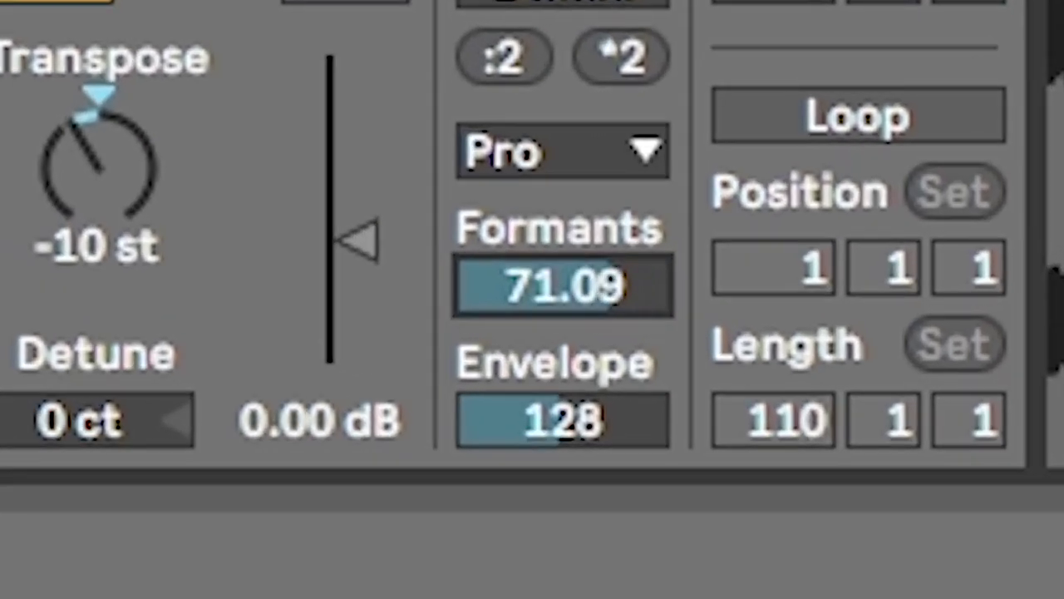
pyautogui.moveTo(542, 216); pyautogui.dragTo(543, 200)
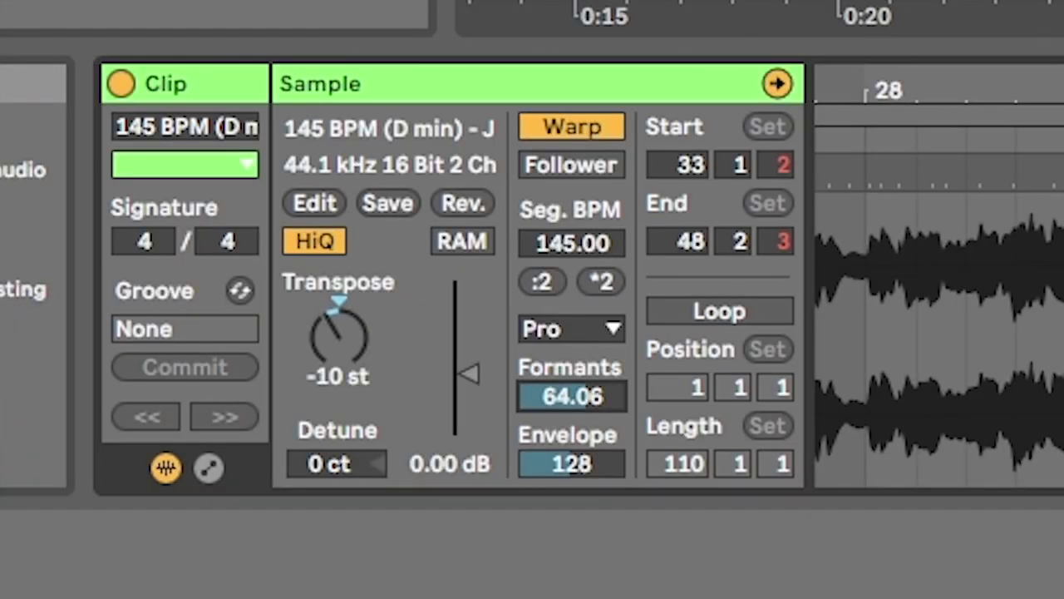
# Change the vocal clip's warp mode to Texture.
pyautogui.click(572, 329)
pyautogui.click(566, 430)
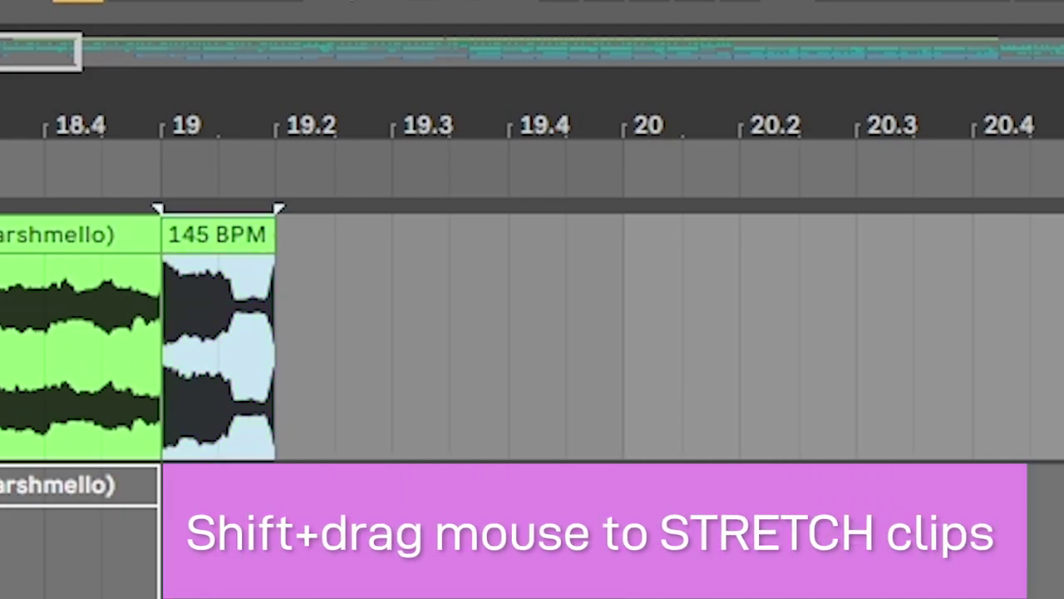
# Stretch the short vocal piece at bar 19 out to bar 20, and raise its Texture grain size and flux.
pyautogui.moveTo(275, 333); pyautogui.dragTo(623, 332)
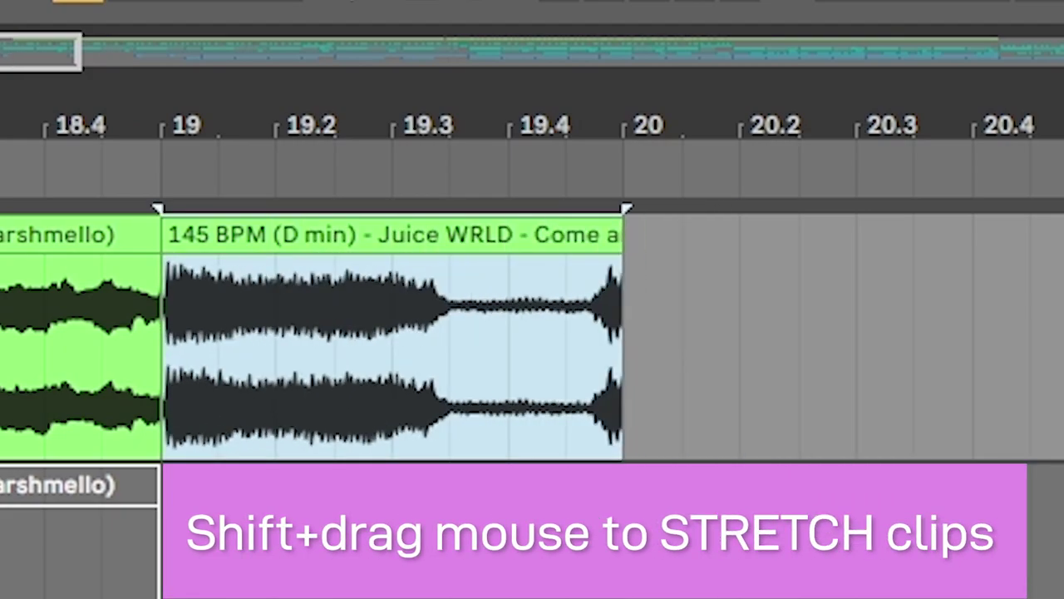
pyautogui.press('space')
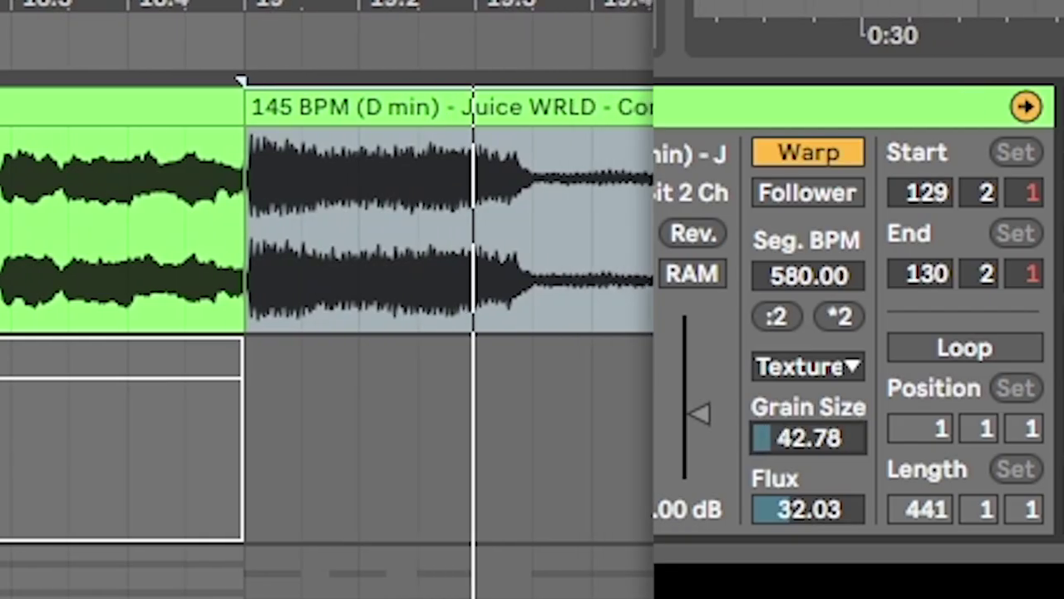
pyautogui.moveTo(808, 439); pyautogui.dragTo(820, 373)
pyautogui.moveTo(809, 509); pyautogui.dragTo(808, 457)
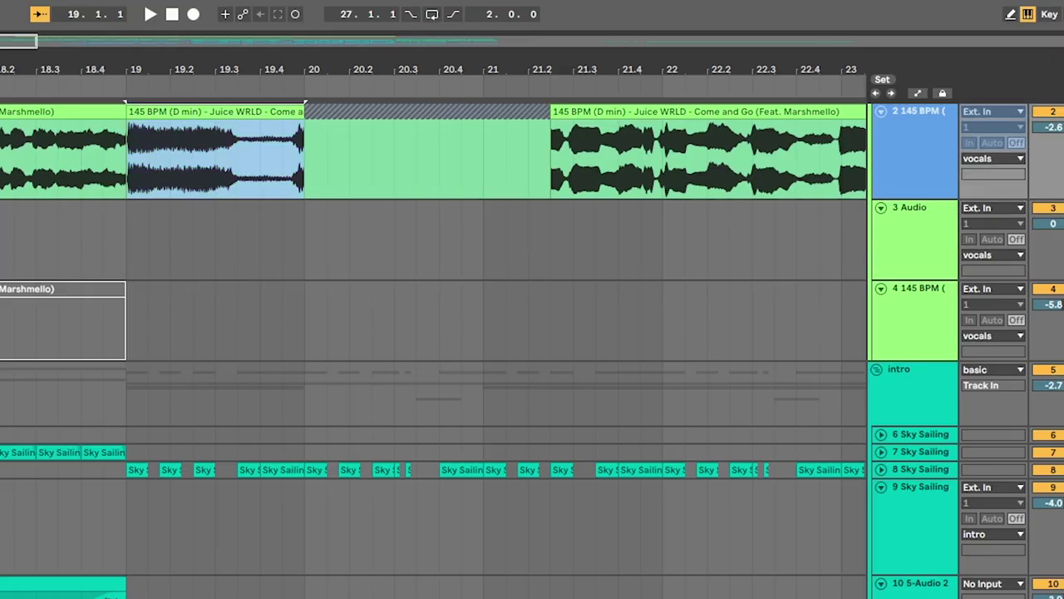
# Copy the frozen stretched vocal piece at bar 19 onto the 3 Audio track below and play it back.
pyautogui.moveTo(216, 112); pyautogui.dragTo(217, 208)
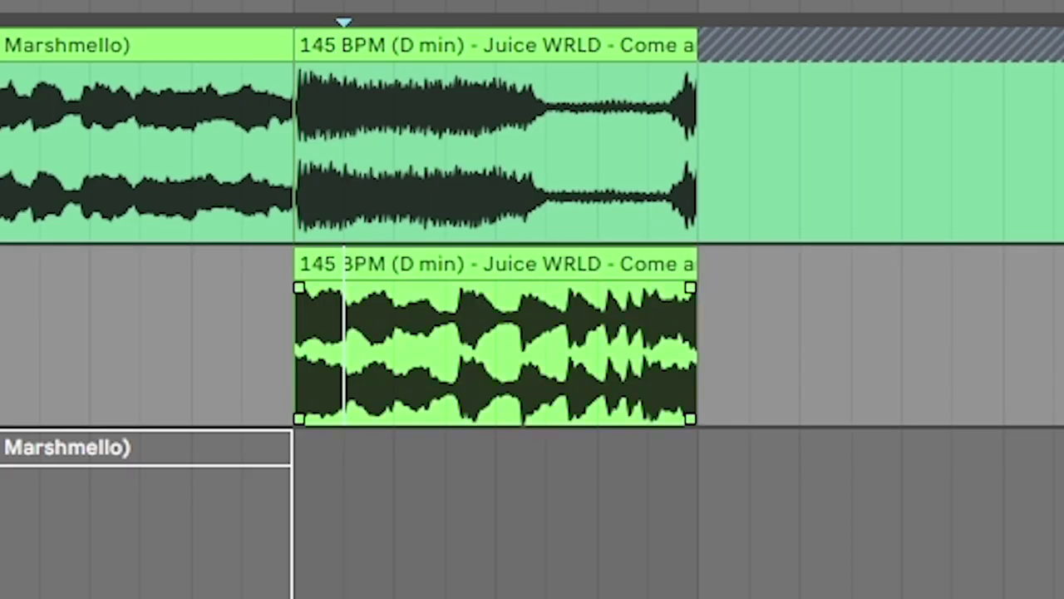
pyautogui.press('space')
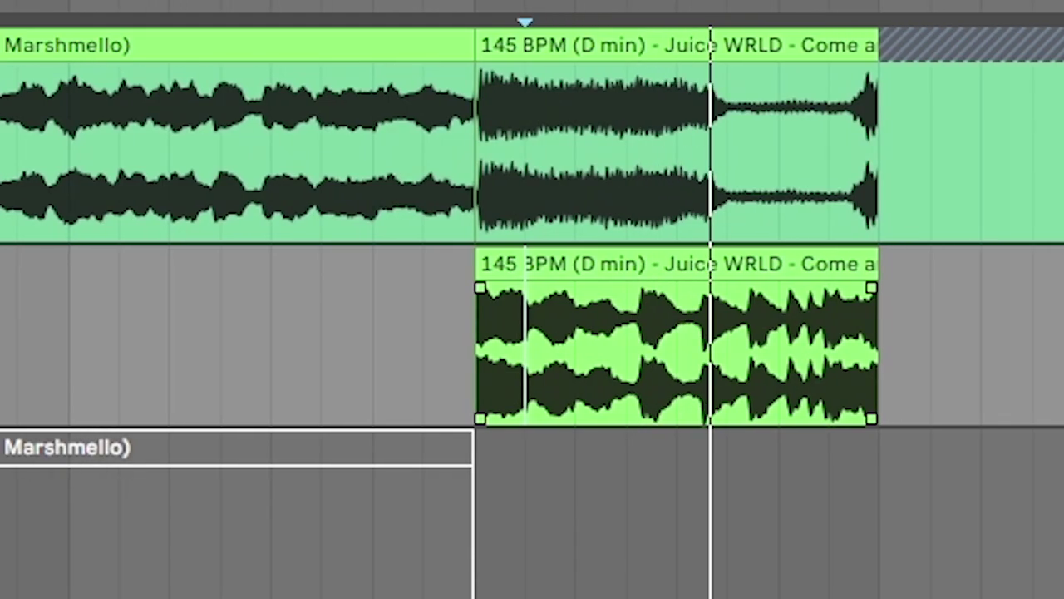
pyautogui.press('space')
# Set the Sky Sailing clip's warp mode to Beats and its Preserve resolution to 1/16.
pyautogui.click(600, 354)
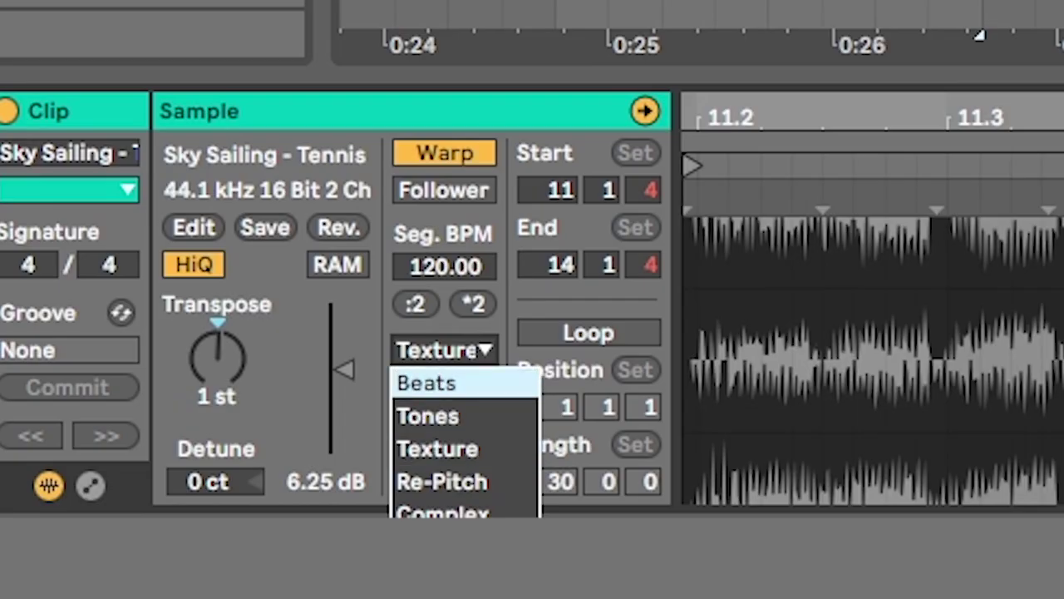
pyautogui.press('Return')
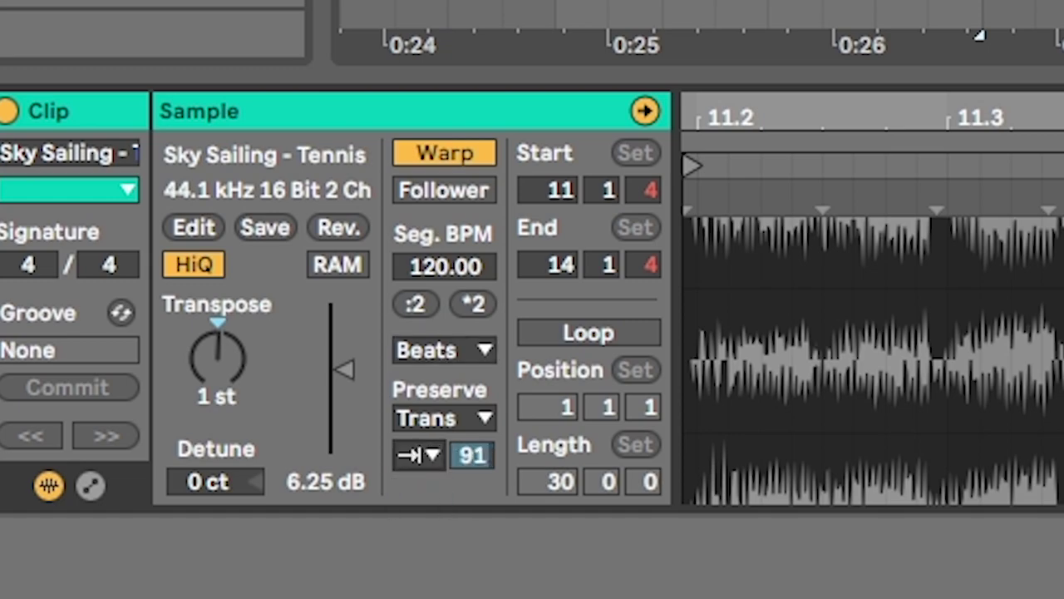
pyautogui.press('Up')
pyautogui.press('Up')
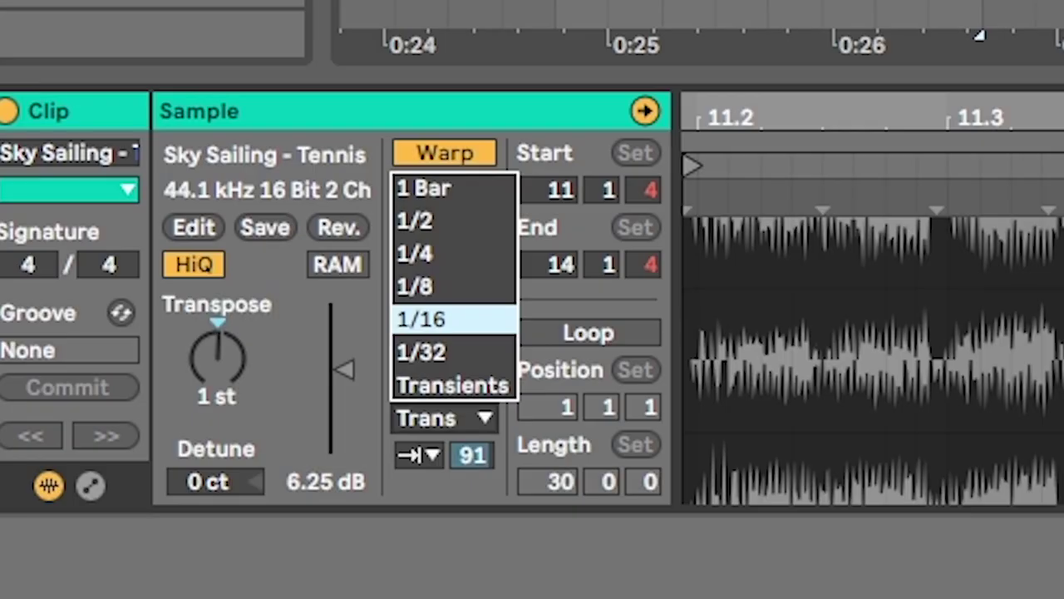
pyautogui.press('Return')
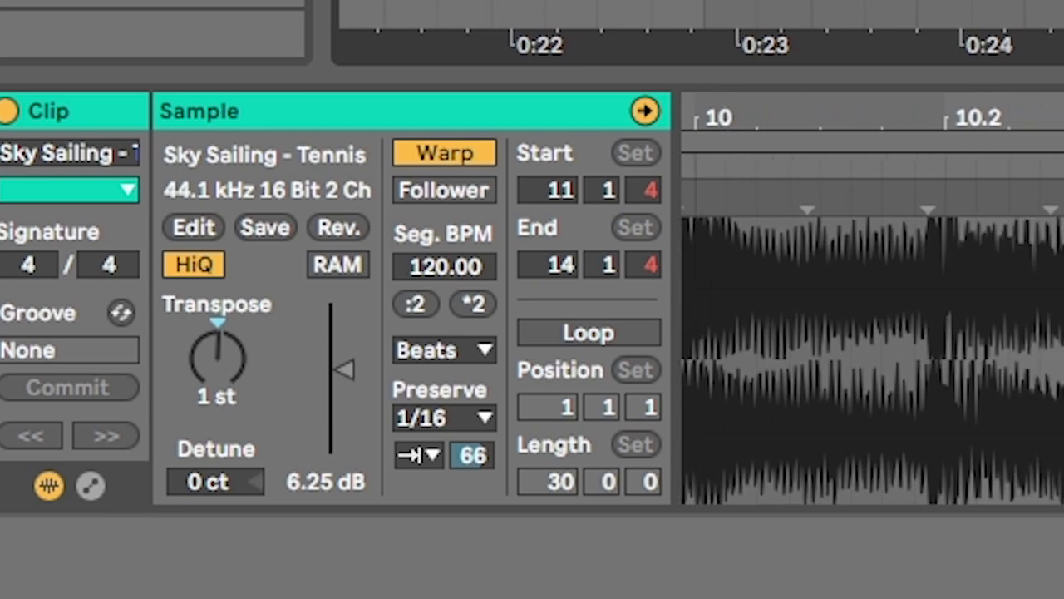
# Set the Sky Sailing clip's transient envelope to 34, trying 1/32 for Preserve before choosing Transients.
pyautogui.moveTo(472, 455); pyautogui.dragTo(472, 516)
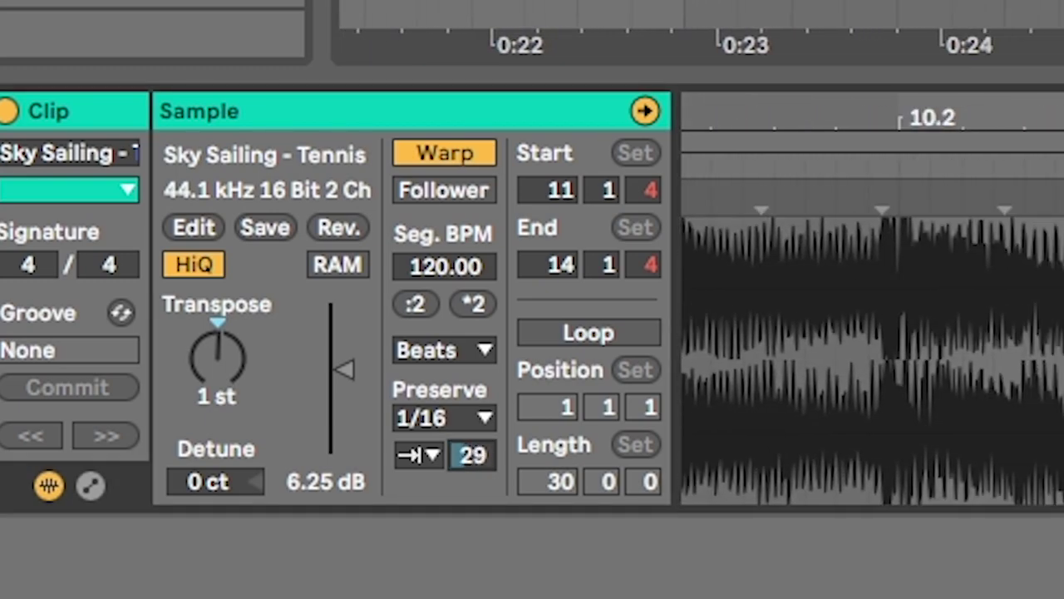
pyautogui.moveTo(473, 455); pyautogui.dragTo(472, 446)
pyautogui.click(444, 418)
pyautogui.press('Down')
pyautogui.press('Return')
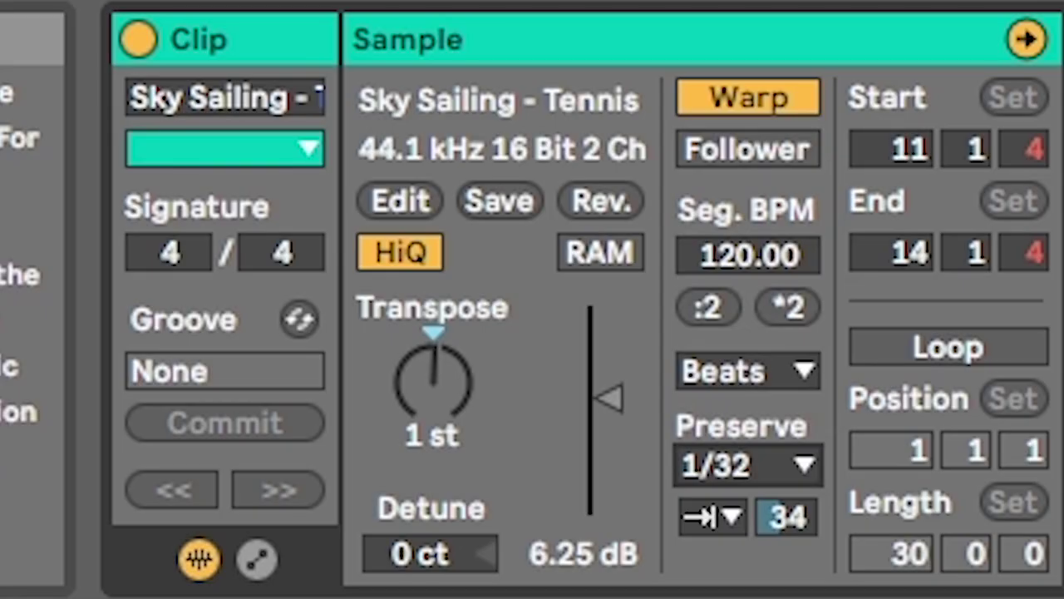
pyautogui.click(748, 465)
pyautogui.click(760, 420)
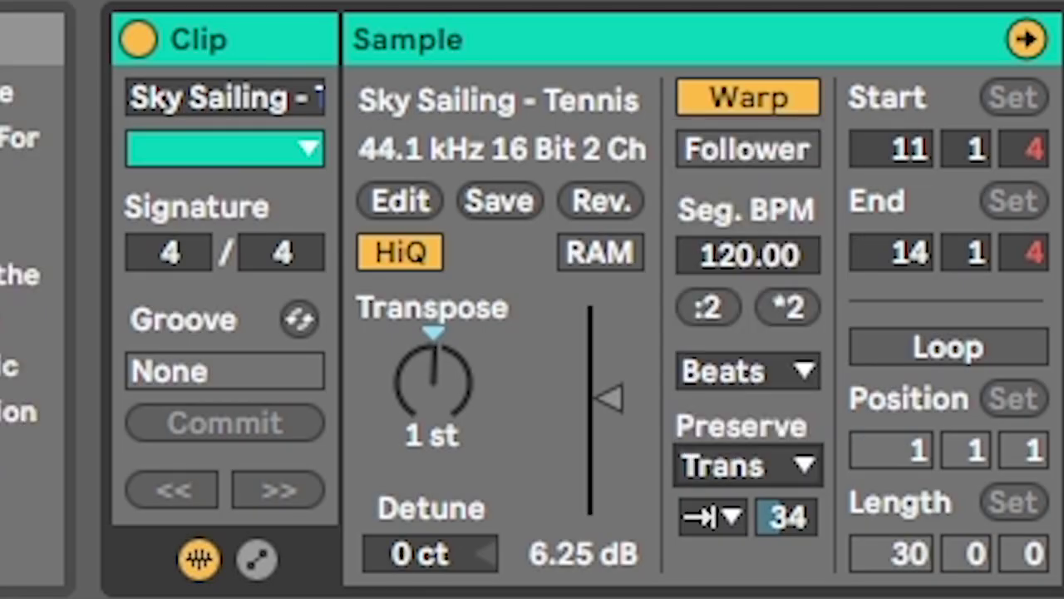
# Try a transient envelope of 75 on the Sky Sailing clip, play it back, and try 1/8 for Preserve.
pyautogui.moveTo(787, 517); pyautogui.dragTo(787, 499)
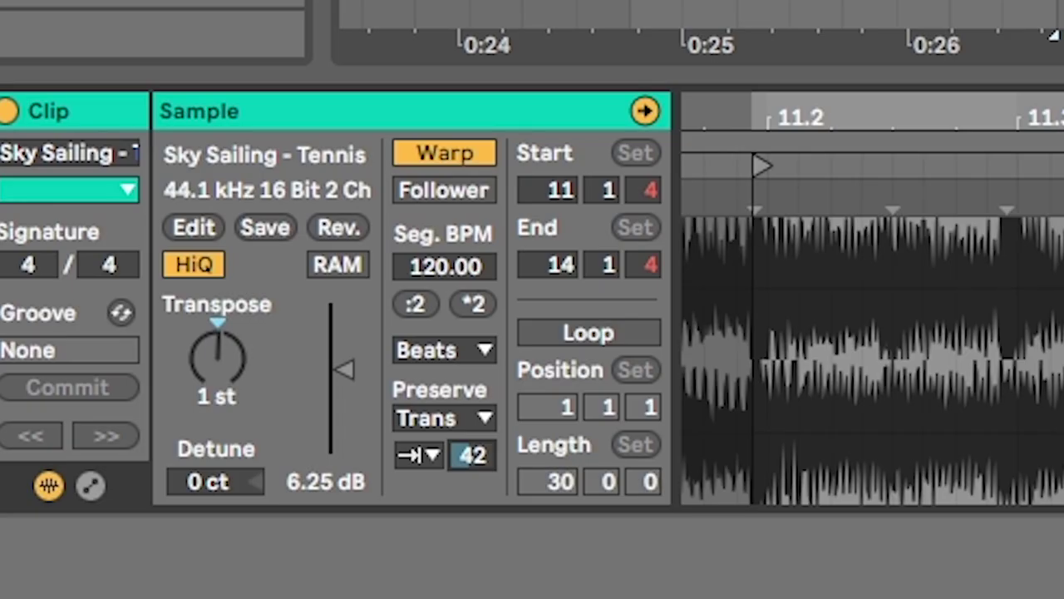
pyautogui.press('space')
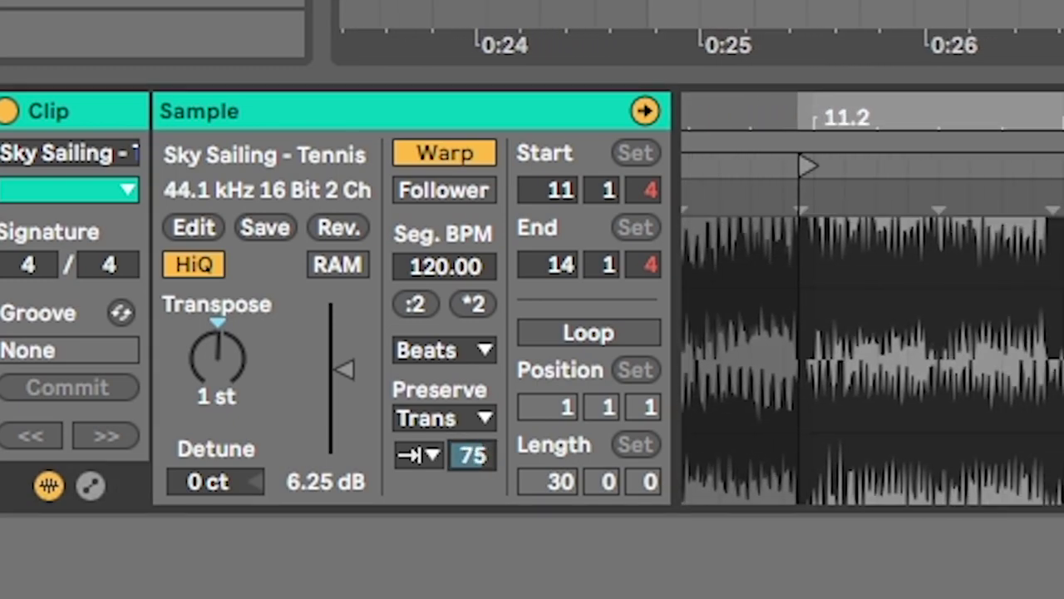
pyautogui.click(445, 418)
pyautogui.click(446, 286)
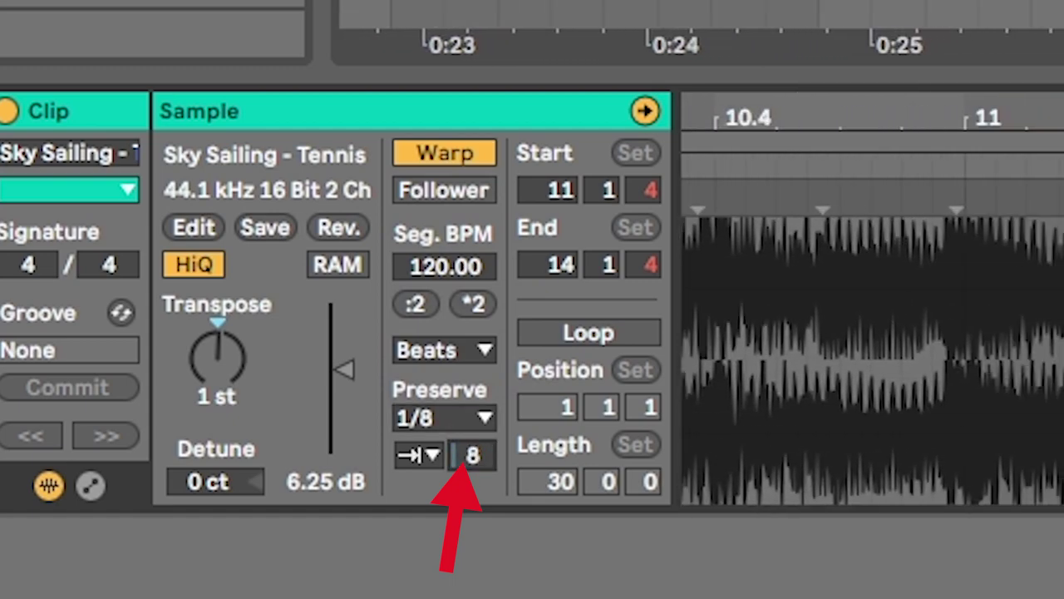
# Set the Sky Sailing clip's Preserve resolution to 1/16 and raise its transient envelope.
pyautogui.moveTo(473, 456); pyautogui.dragTo(473, 448)
pyautogui.click(446, 418)
pyautogui.click(445, 319)
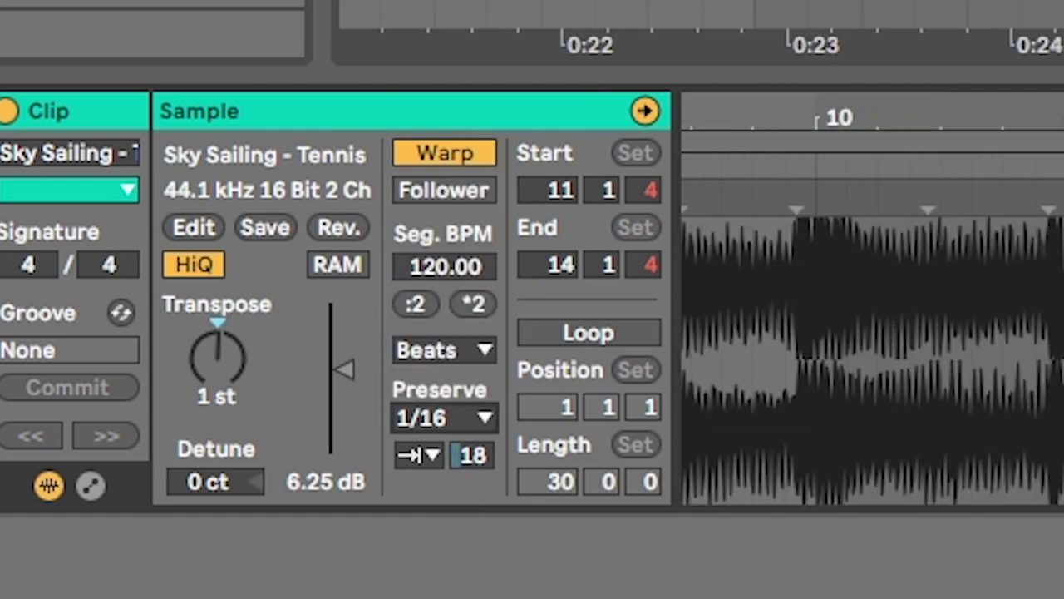
pyautogui.moveTo(473, 456); pyautogui.dragTo(473, 426)
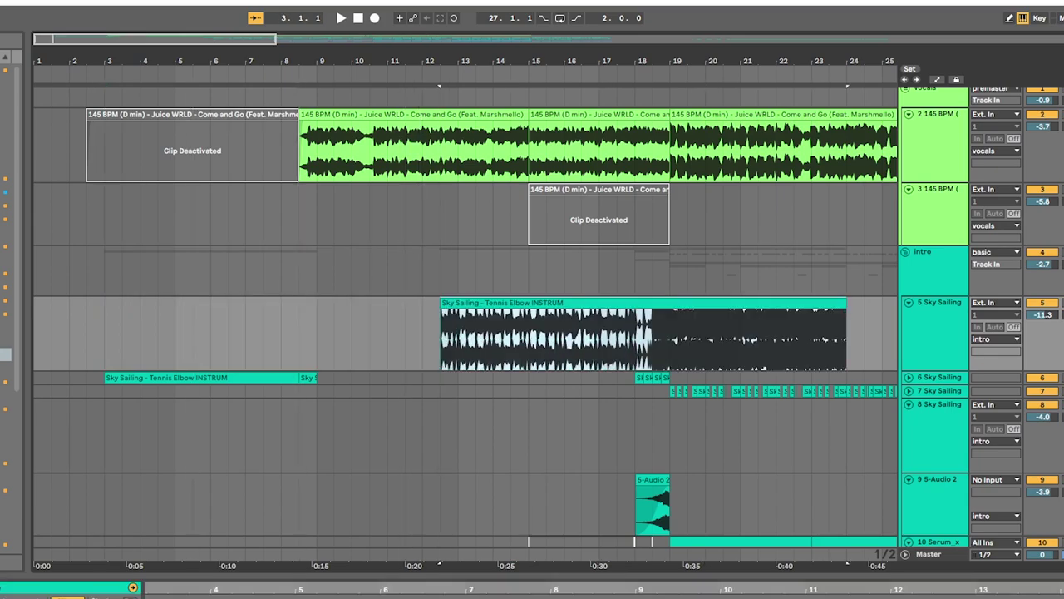
# Extend the start of the Sky Sailing clip on track 5 back to just past bar 10 and enlarge its sample view.
pyautogui.moveTo(441, 304); pyautogui.dragTo(361, 303)
pyautogui.scroll(5, 362, 304)
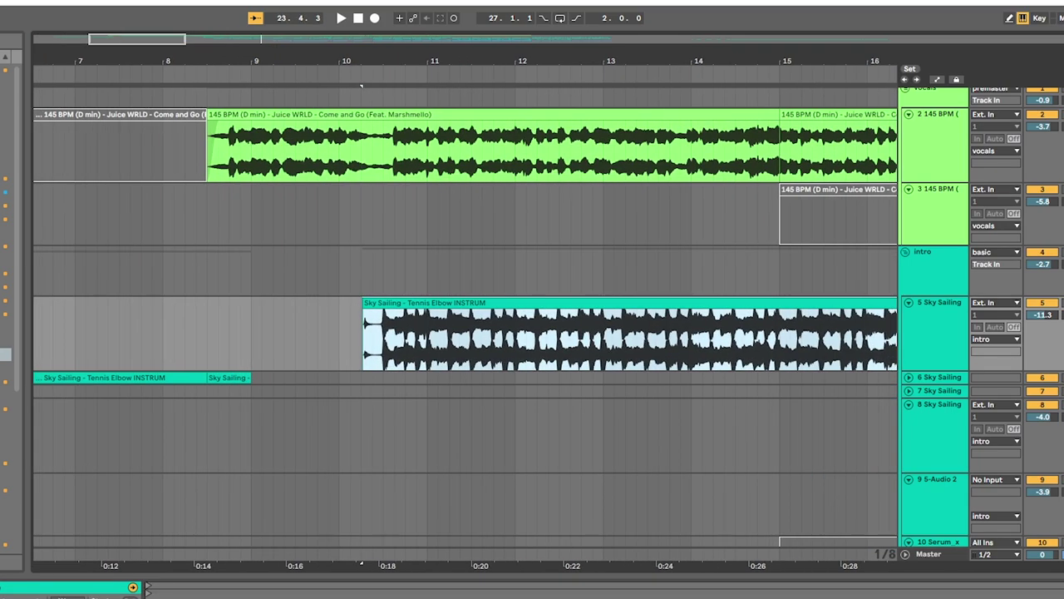
pyautogui.click(384, 337)
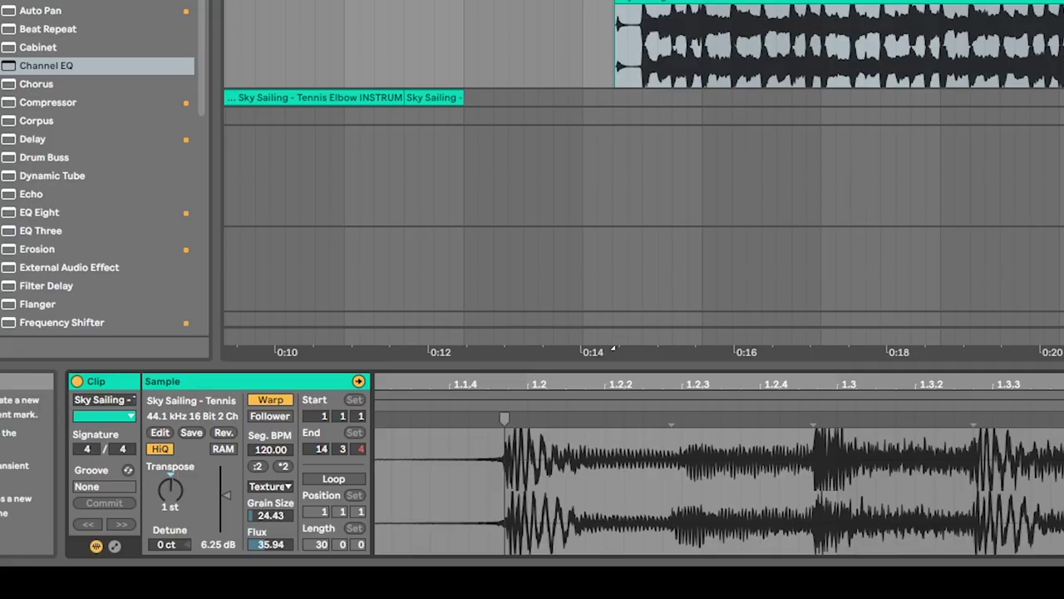
pyautogui.moveTo(615, 365); pyautogui.dragTo(615, 98)
# Apply Warp From Here (Straight) at the Sky Sailing sample's first transient and align the clip's start with bar 10.
pyautogui.doubleClick(505, 152)
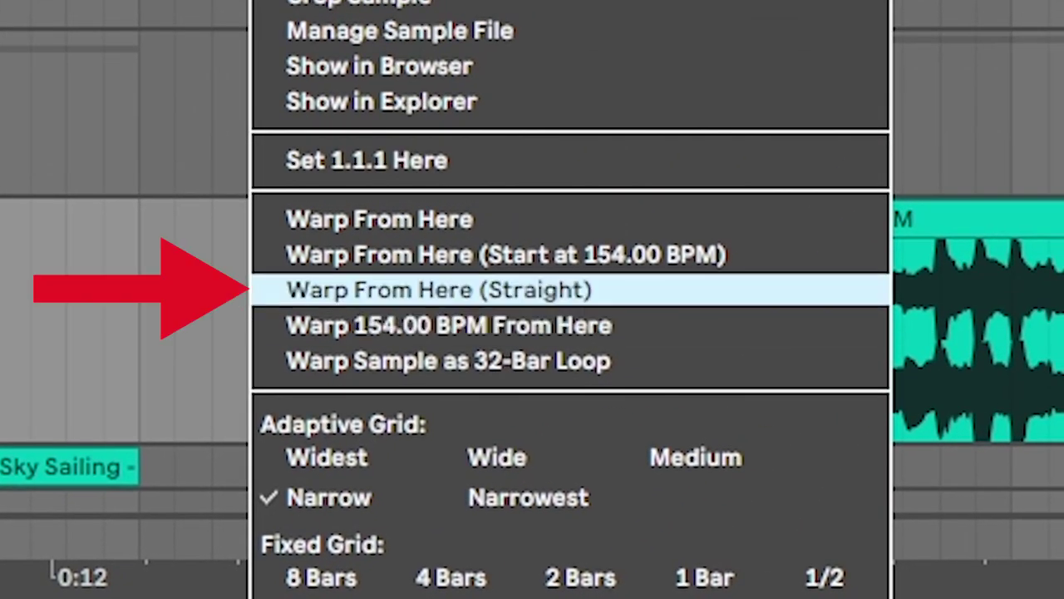
pyautogui.click(439, 289)
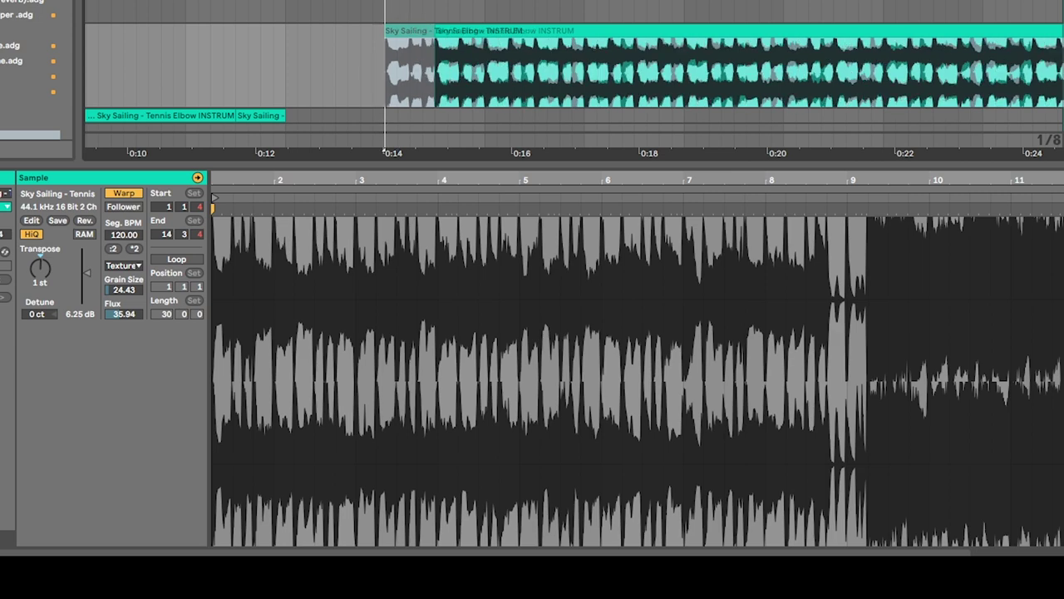
pyautogui.moveTo(486, 31); pyautogui.dragTo(437, 30)
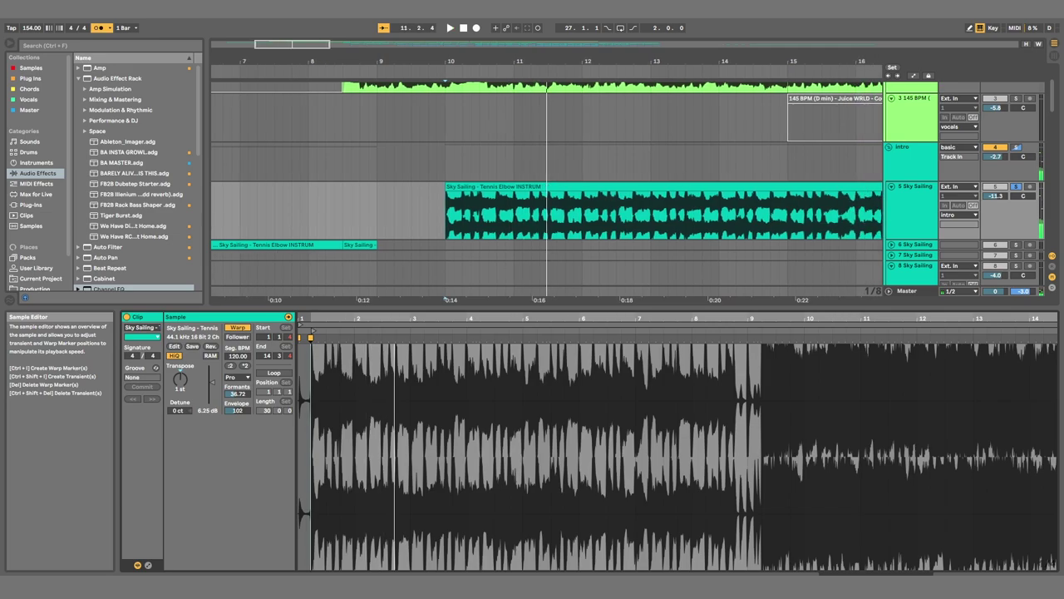
# Select the Juice WRLD vocal clip starting in bar 8 on track 2 and examine its waveform before the clip start.
pyautogui.scroll(2, 549, 183)
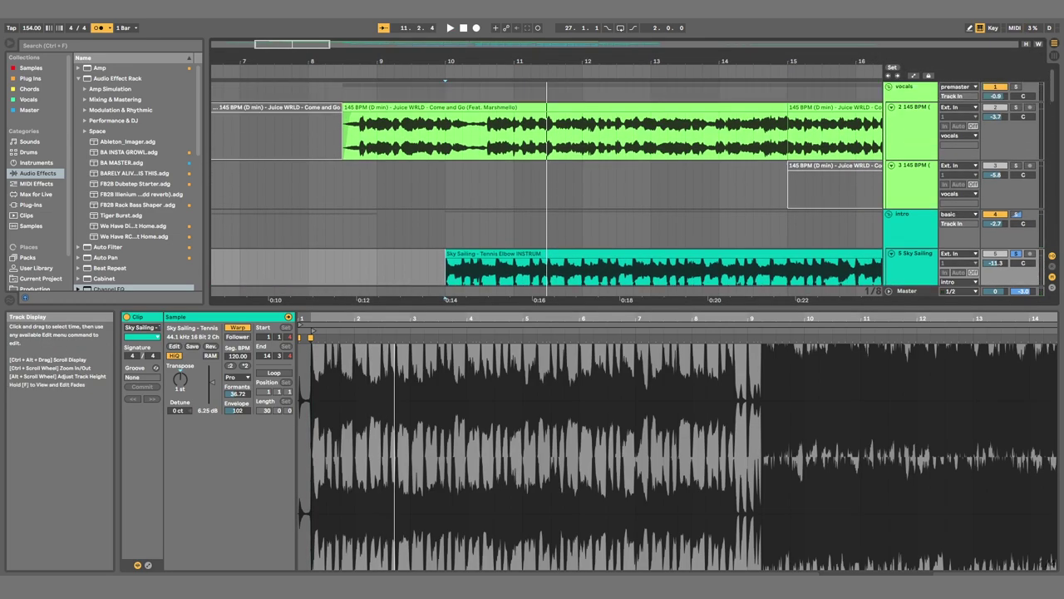
pyautogui.scroll(2, 533, 166)
pyautogui.click(499, 107)
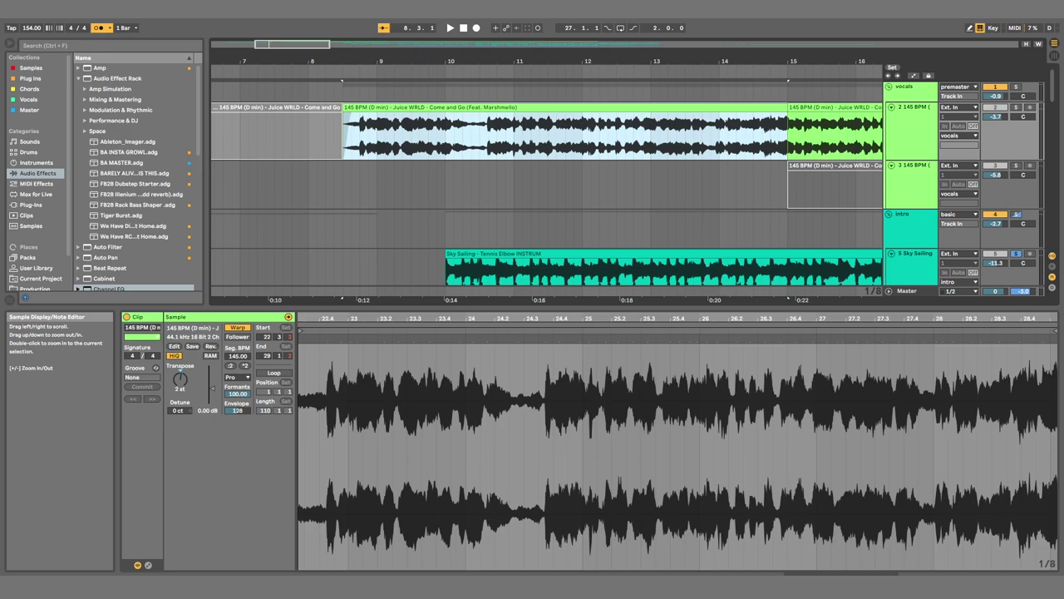
pyautogui.moveTo(499, 318); pyautogui.dragTo(499, 341)
pyautogui.moveTo(396, 374); pyautogui.dragTo(592, 374)
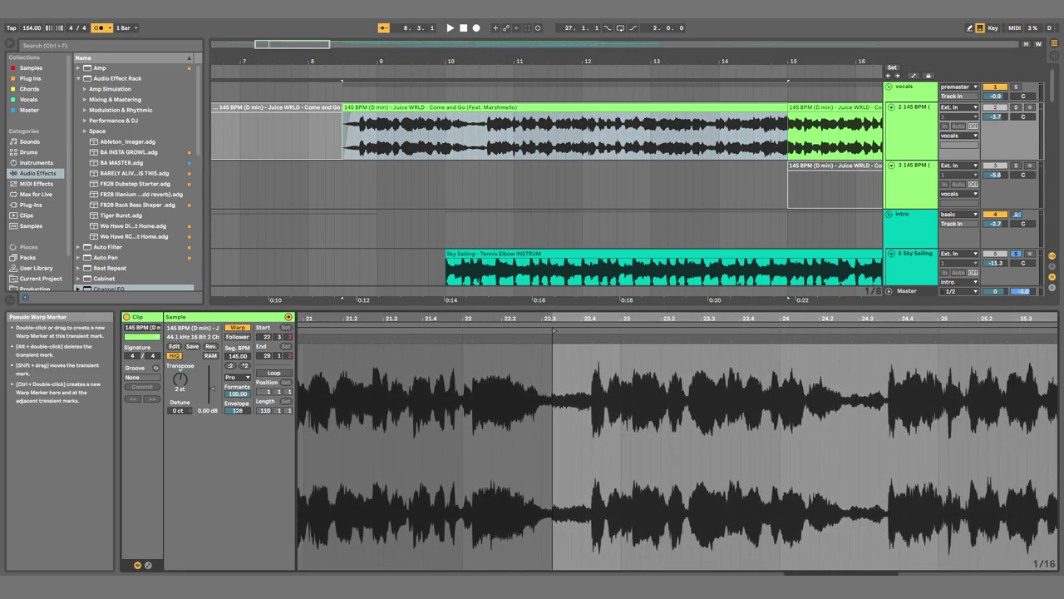
pyautogui.hscroll(-10, 677, 441)
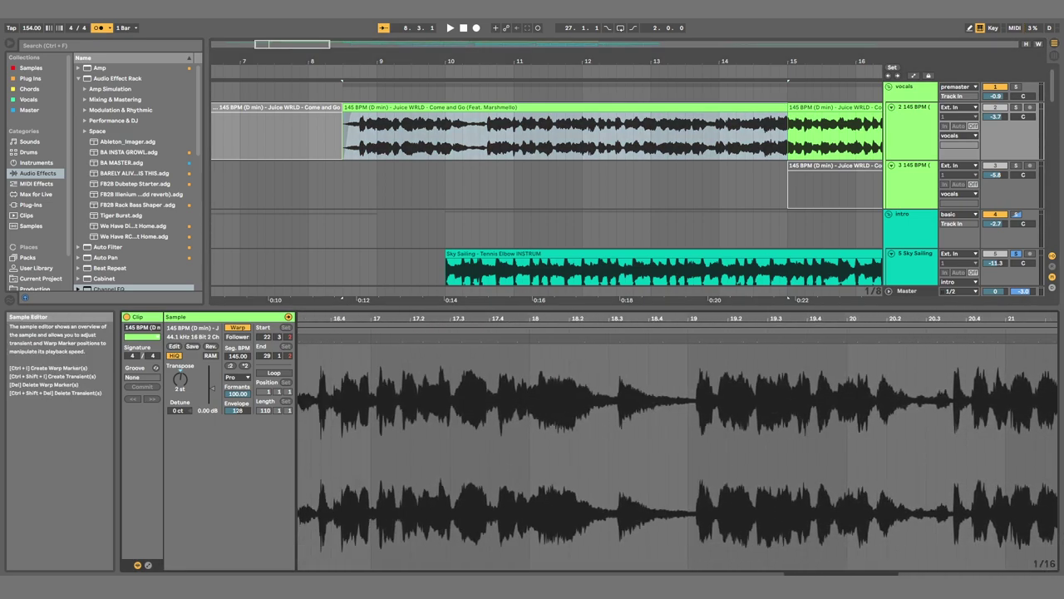
pyautogui.moveTo(609, 441); pyautogui.dragTo(678, 441)
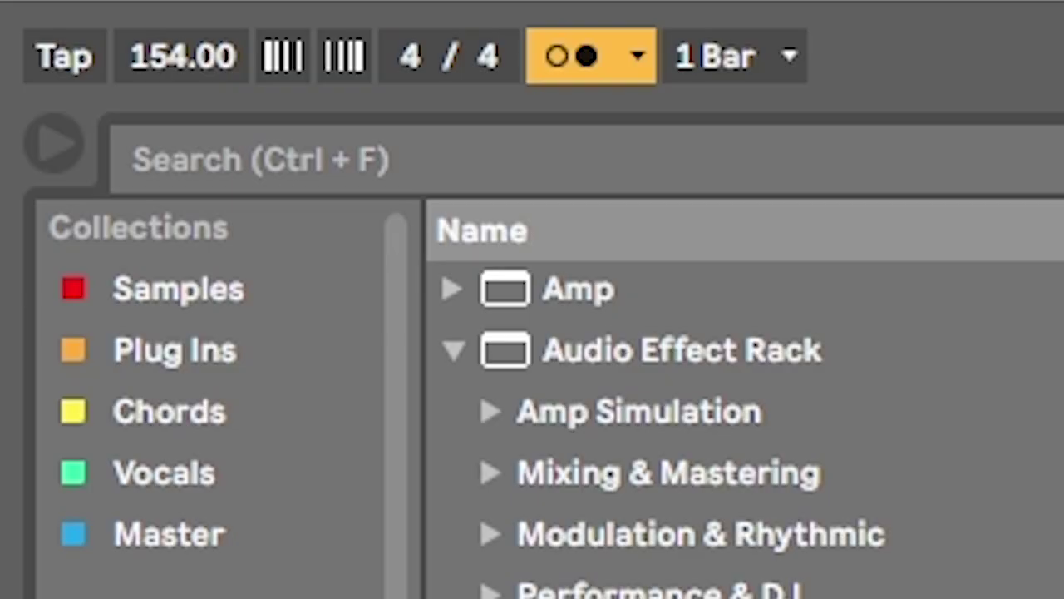
# Try the Click metronome sound and switch the metronome sound to Wood.
pyautogui.click(638, 57)
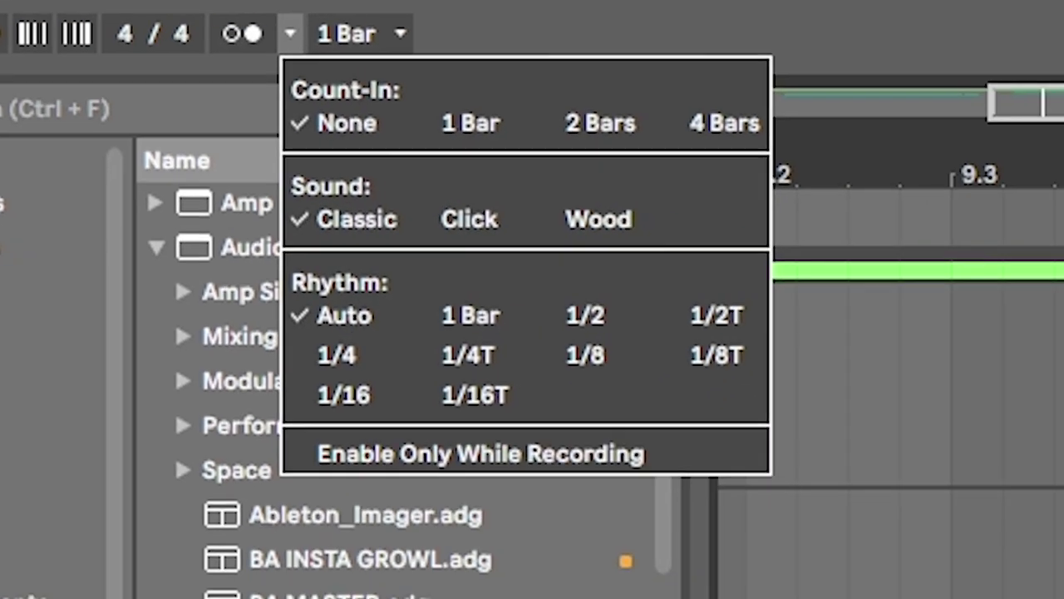
pyautogui.click(465, 219)
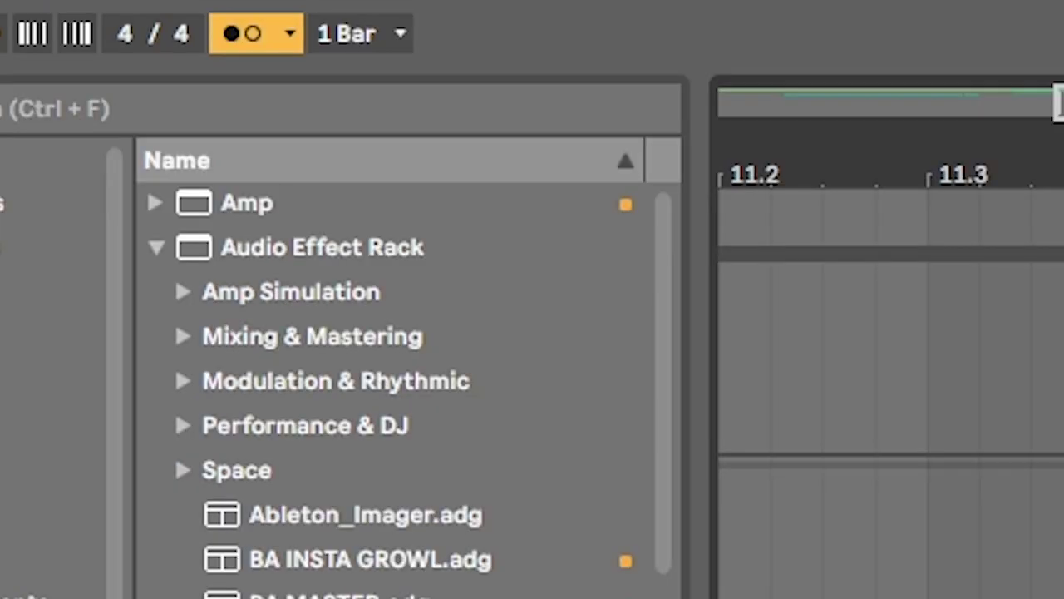
pyautogui.click(290, 35)
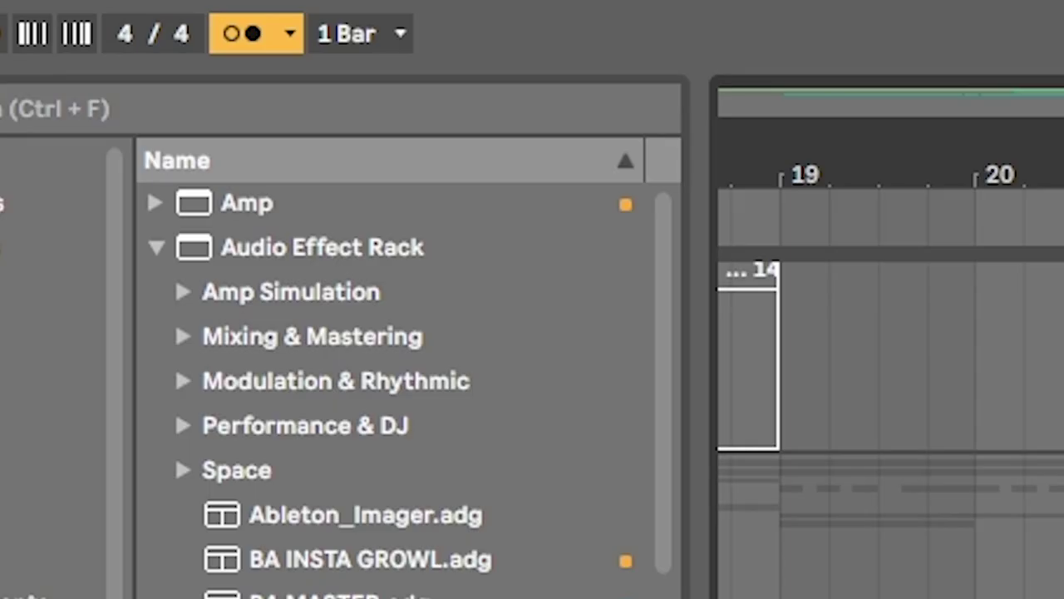
# Set the metronome count-in to 1 Bar and stop the test recording on the 6 Audio track.
pyautogui.click(291, 34)
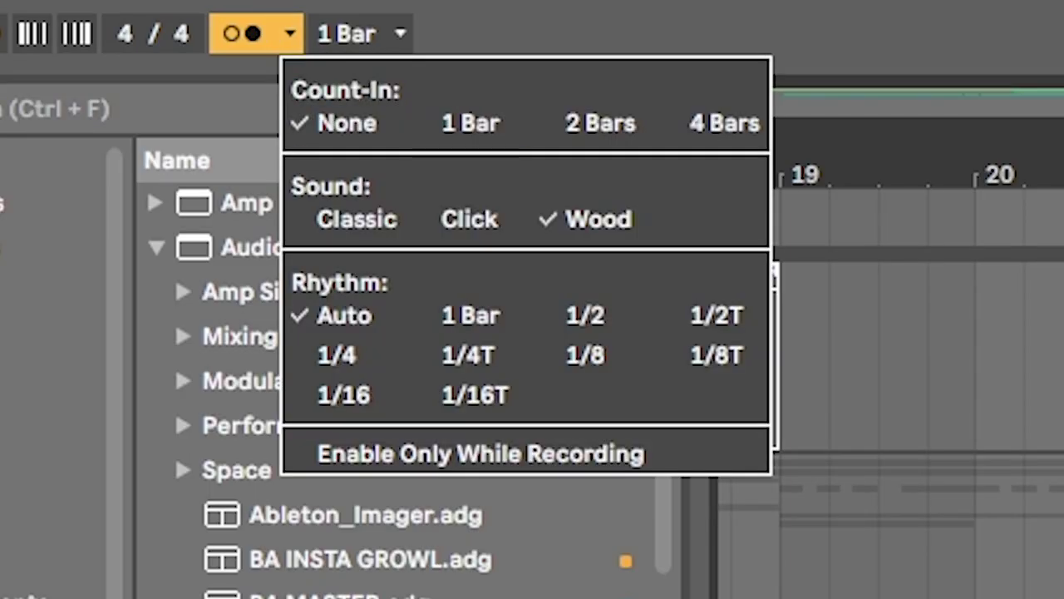
pyautogui.click(470, 122)
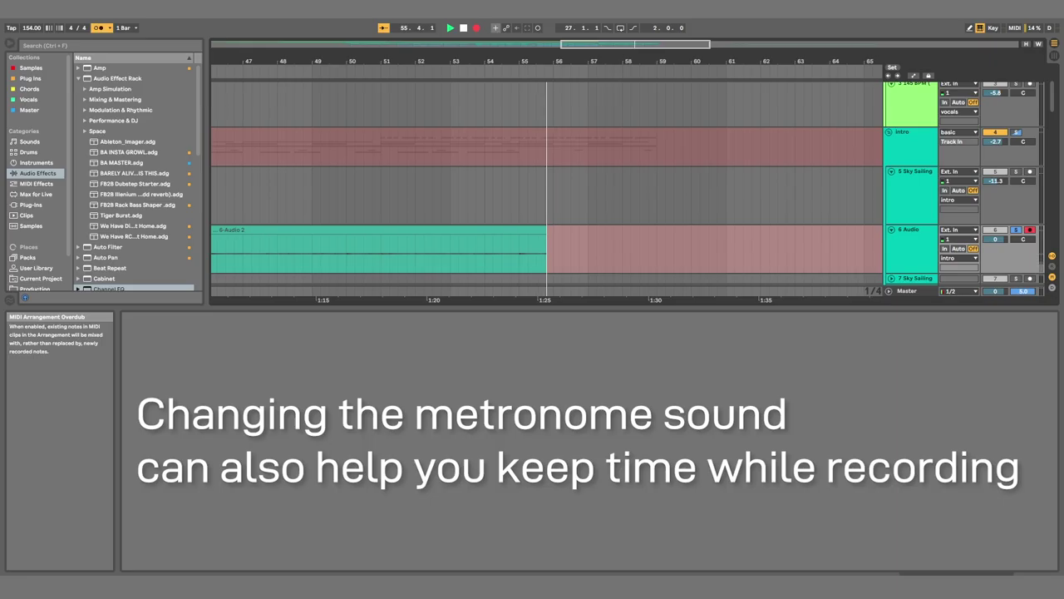
pyautogui.press('space')
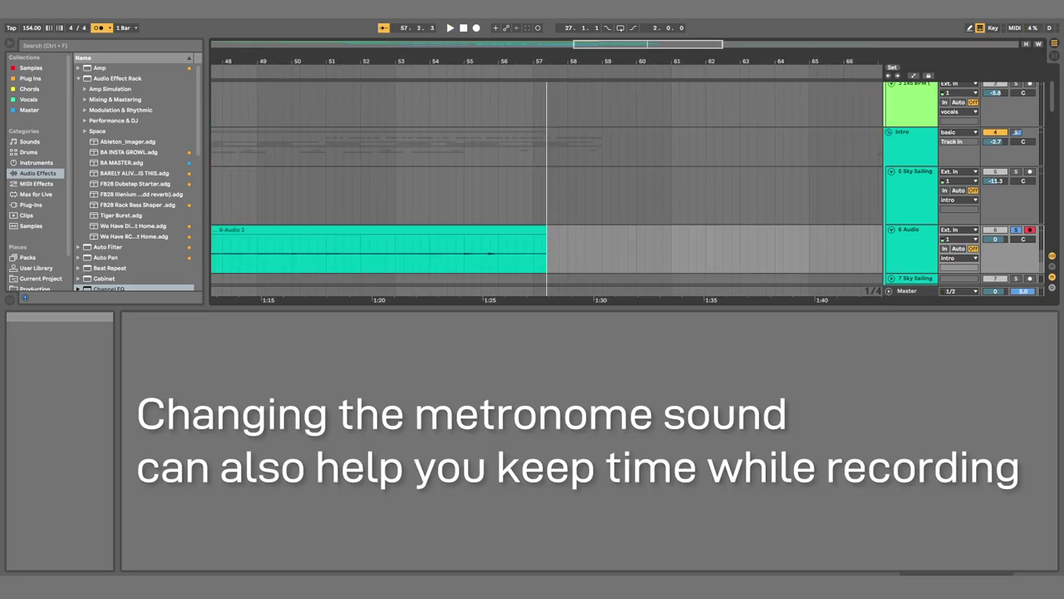
# Select the MIDI clip starting at bar 43 on the 11 Serum track.
pyautogui.click(231, 193)
pyautogui.moveTo(230, 193)
pyautogui.mouseDown()
pyautogui.moveTo(310, 162)
pyautogui.moveTo(578, 126)
pyautogui.moveTo(417, 127)
pyautogui.mouseUp()
pyautogui.click(477, 187)
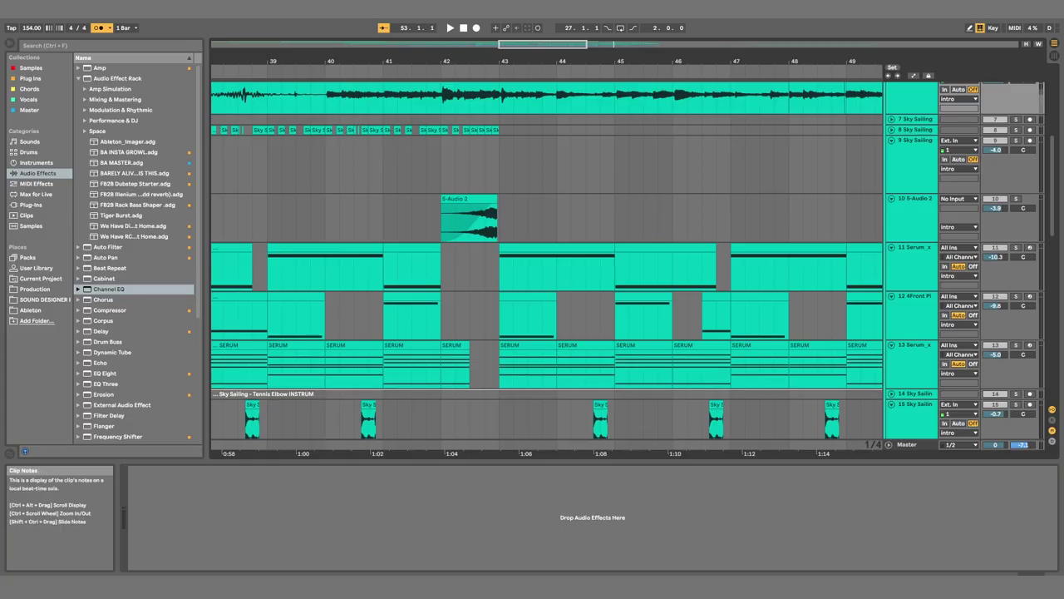
pyautogui.click(558, 266)
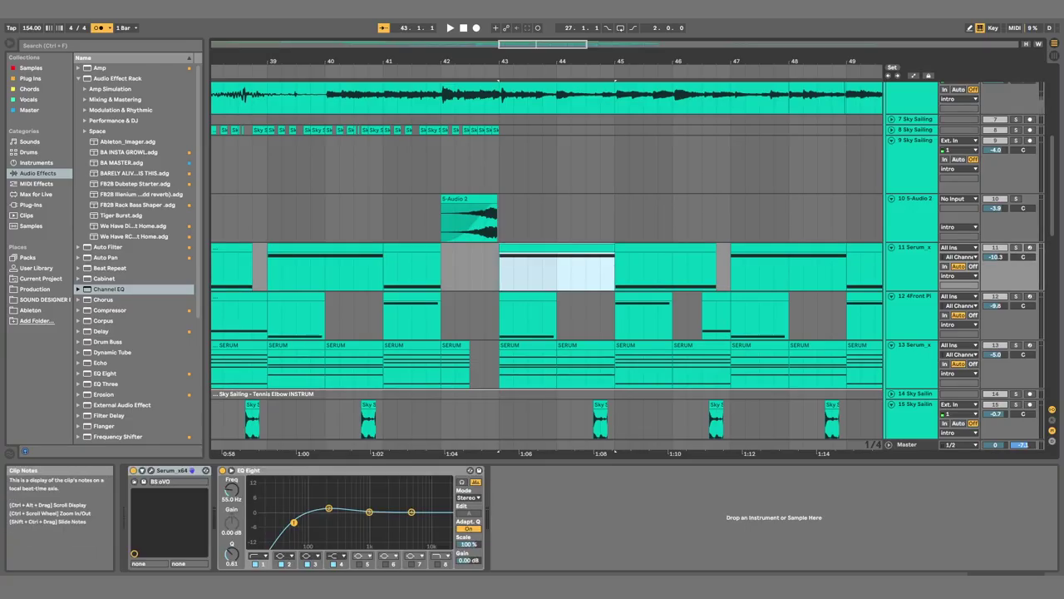
# Nudge the SERUM chord clip at bar 44 on the 13 Serum track slightly later, off the grid.
pyautogui.click(470, 196)
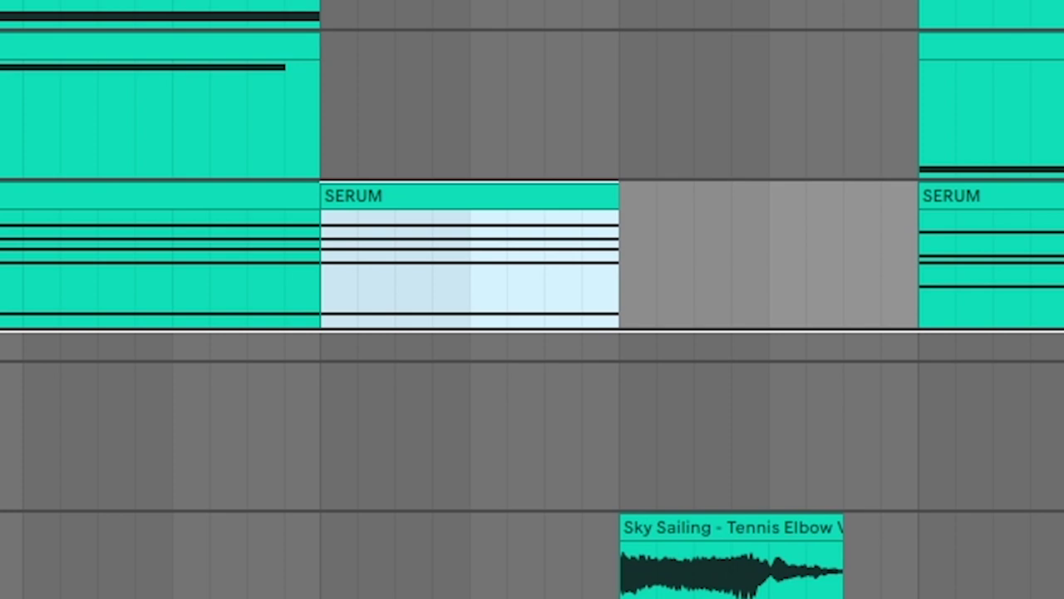
pyautogui.moveTo(470, 196)
pyautogui.mouseDown()
pyautogui.moveTo(507, 197)
pyautogui.moveTo(465, 196)
pyautogui.moveTo(482, 196)
pyautogui.mouseUp()
pyautogui.hotkey('alt', 'Left')
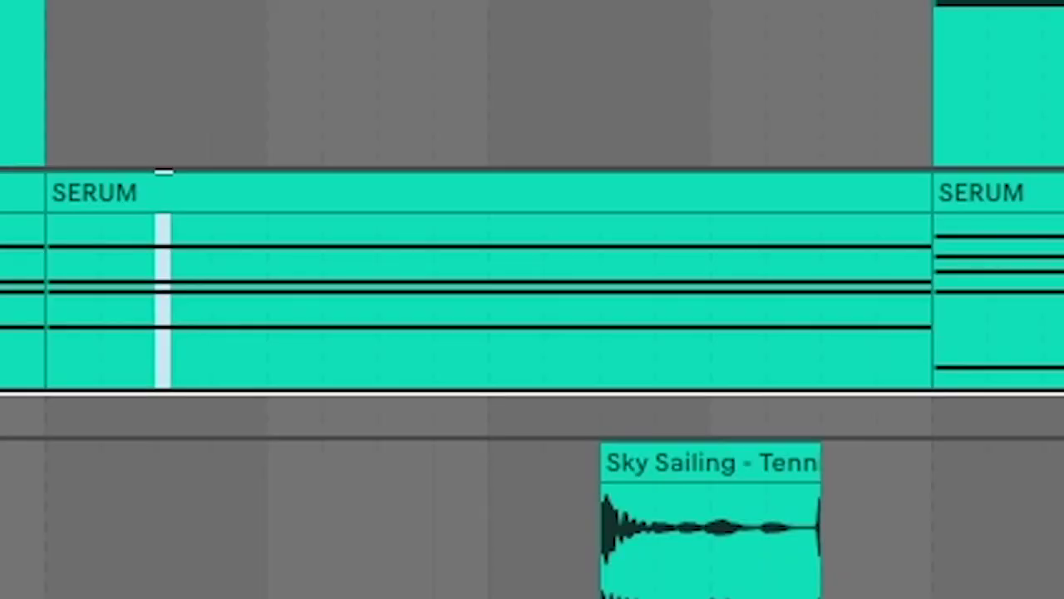
pyautogui.press('Right')
pyautogui.press('Left')
pyautogui.hotkey('alt', 'Right')
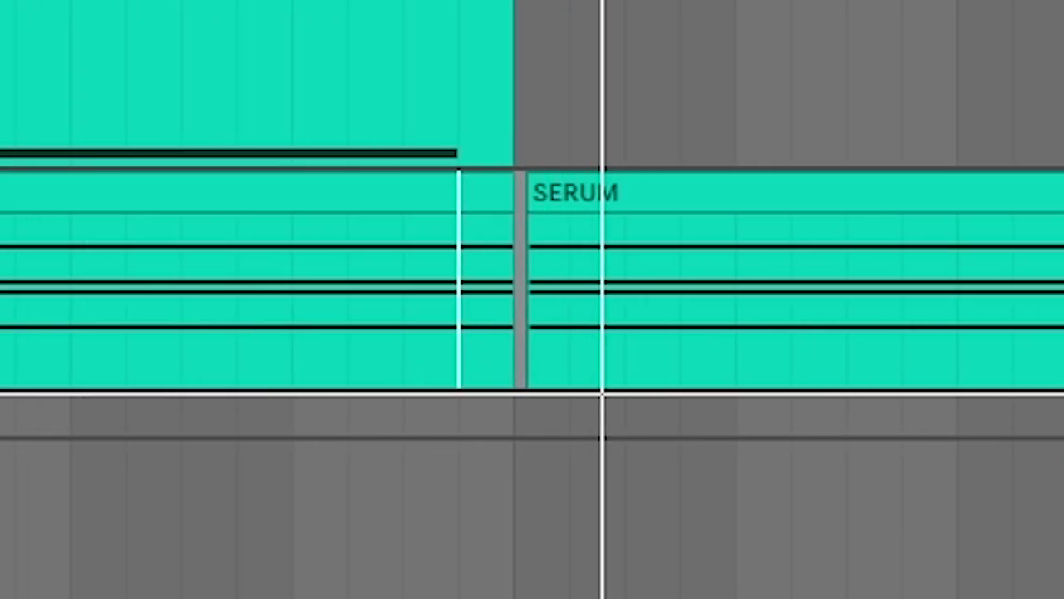
# Examine the audio, Serum, vocal and drum clips across the tracks between bars 43 and 50.
pyautogui.hscroll(5, 603, 393)
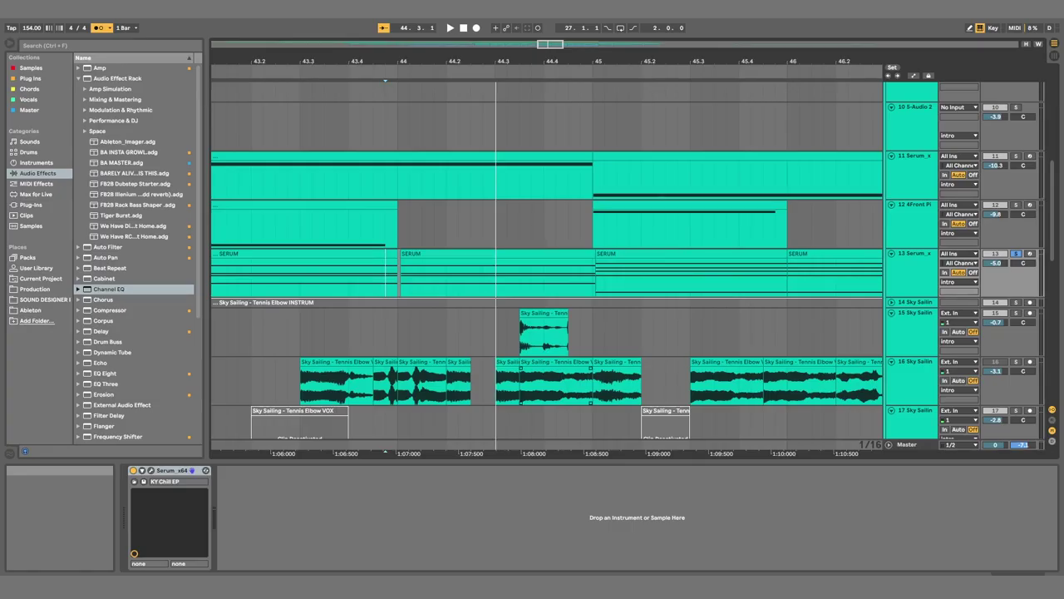
pyautogui.click(408, 225)
pyautogui.moveTo(409, 226)
pyautogui.mouseDown()
pyautogui.moveTo(418, 348)
pyautogui.moveTo(479, 479)
pyautogui.moveTo(334, 443)
pyautogui.mouseUp()
pyautogui.hscroll(8, 610, 191)
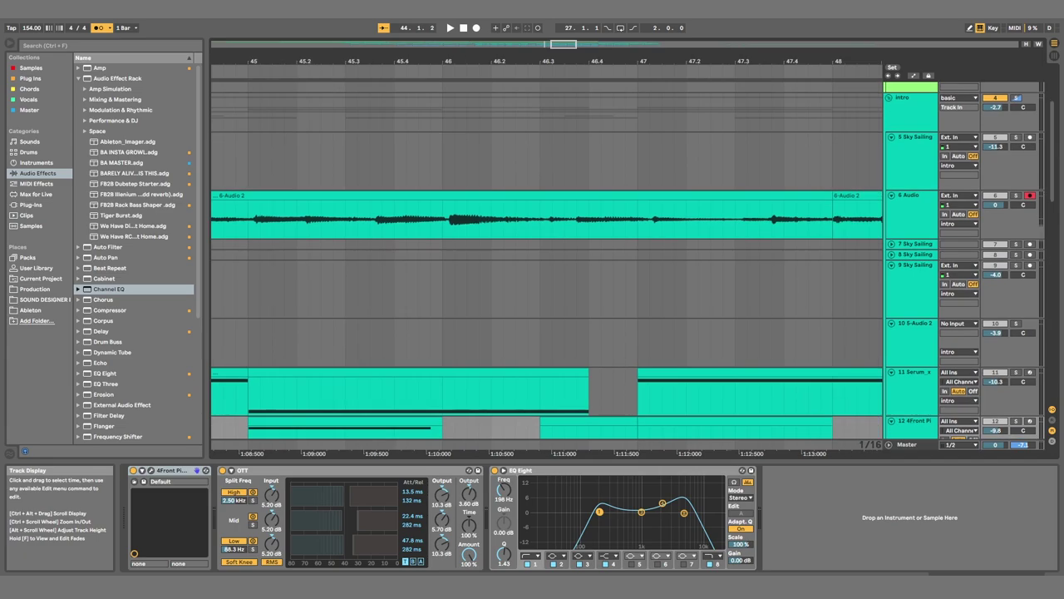
pyautogui.scroll(-1, 610, 191)
pyautogui.click(613, 191)
pyautogui.hscroll(3, 613, 191)
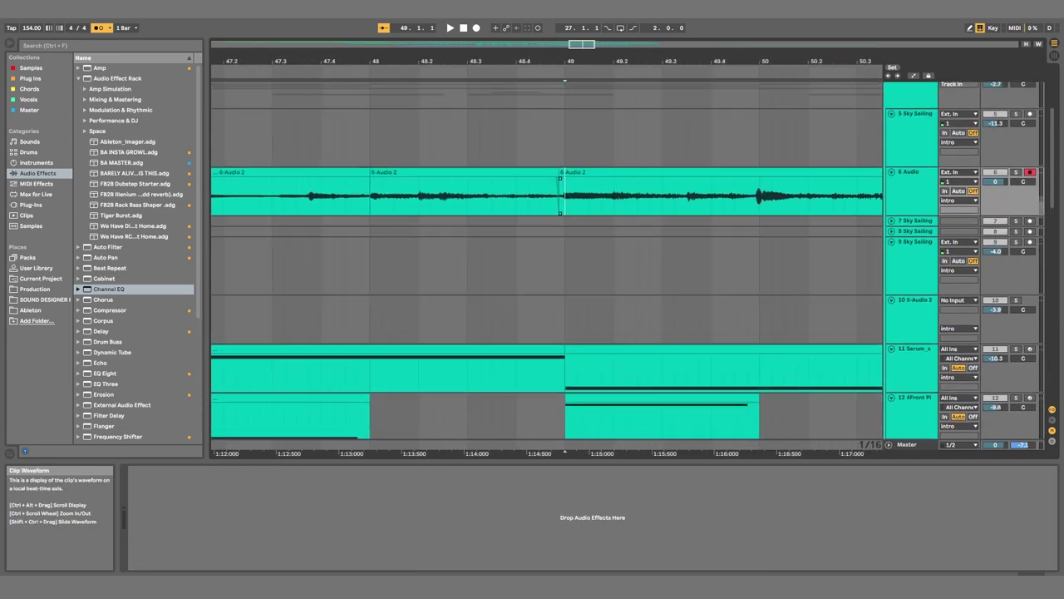
pyautogui.scroll(1, 613, 191)
pyautogui.scroll(-4, 613, 191)
pyautogui.hscroll(-4, 613, 191)
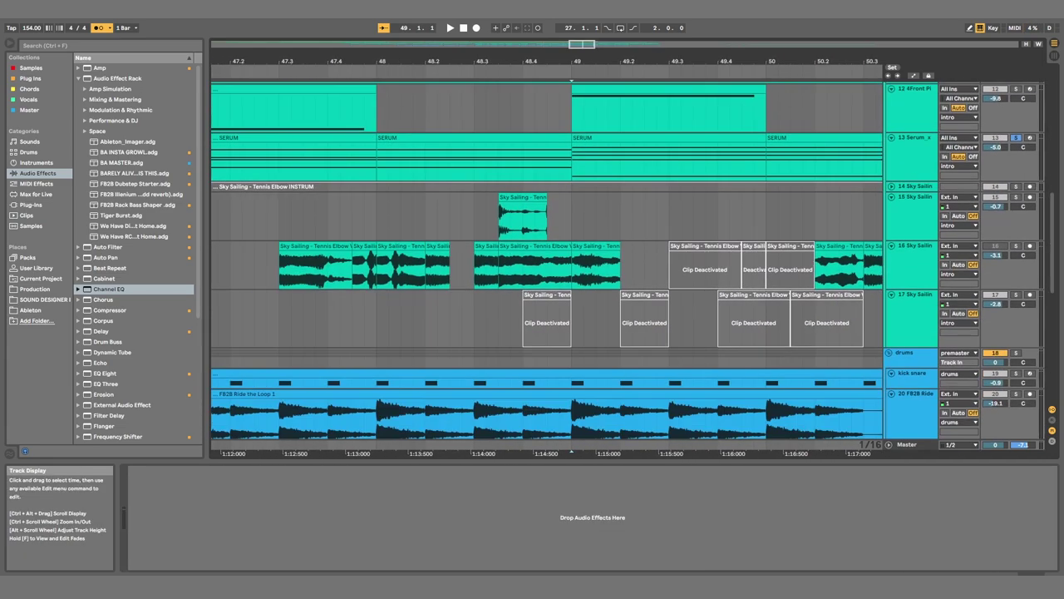
pyautogui.scroll(1, 613, 191)
pyautogui.click(345, 252)
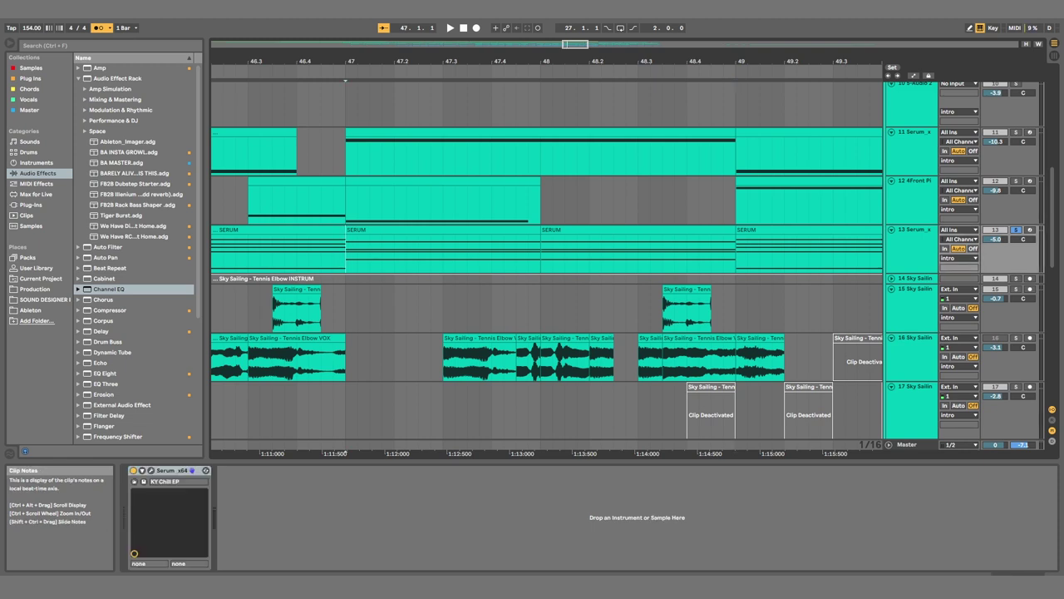
# Review the wider arrangement from about bar 27 to 61 and place the insertion marker at bar 43 on the 9 Sky Sailing track.
pyautogui.hscroll(2, 346, 252)
pyautogui.scroll(4, 346, 252)
pyautogui.moveTo(564, 62); pyautogui.dragTo(564, 42)
pyautogui.scroll(-3, 547, 249)
pyautogui.hscroll(1, 547, 250)
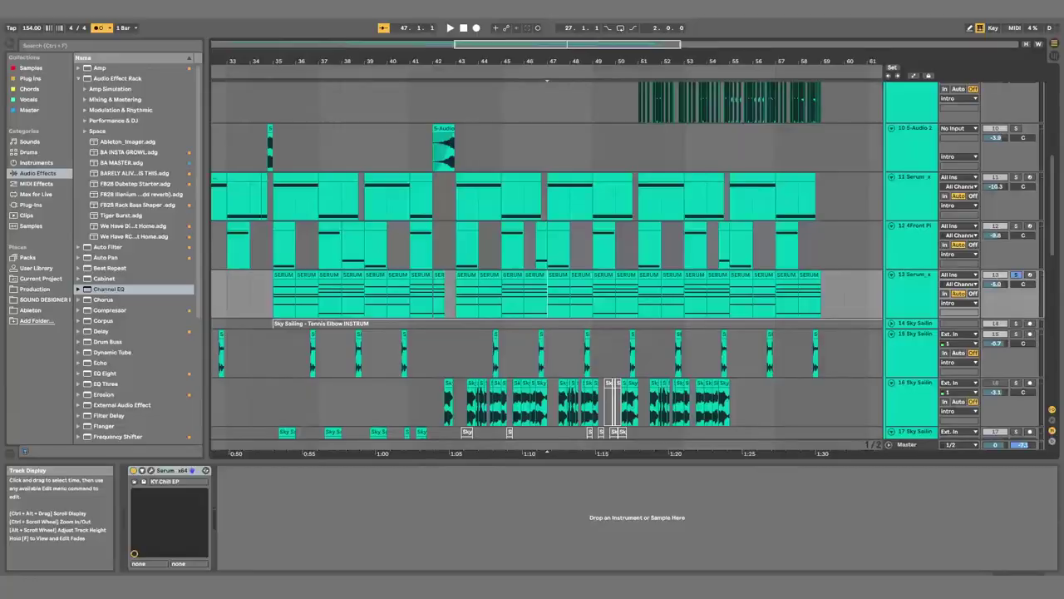
pyautogui.scroll(3, 547, 249)
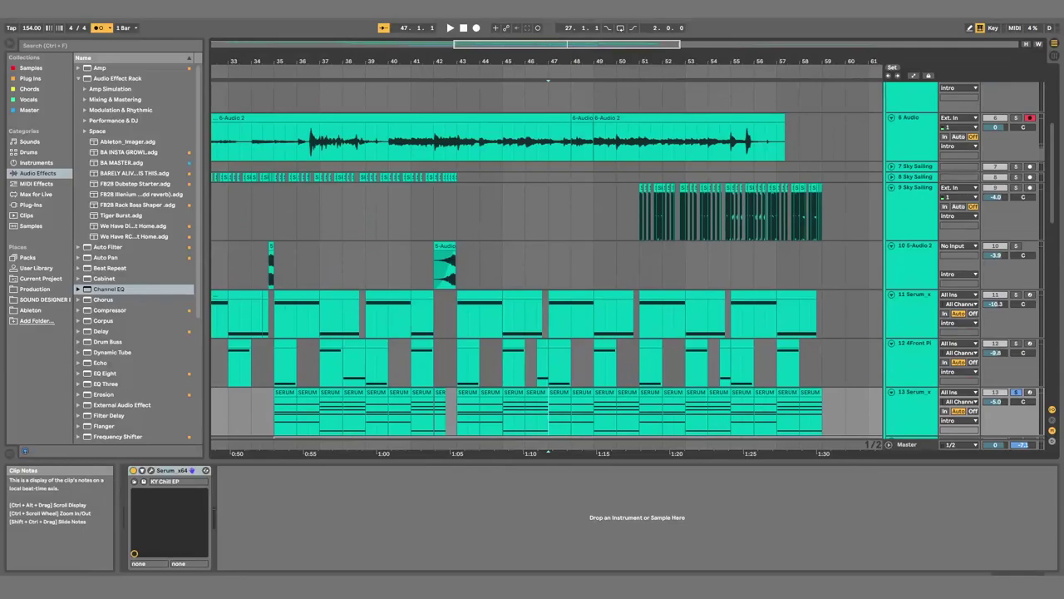
pyautogui.click(448, 287)
pyautogui.hscroll(-2, 547, 262)
pyautogui.scroll(-3, 547, 262)
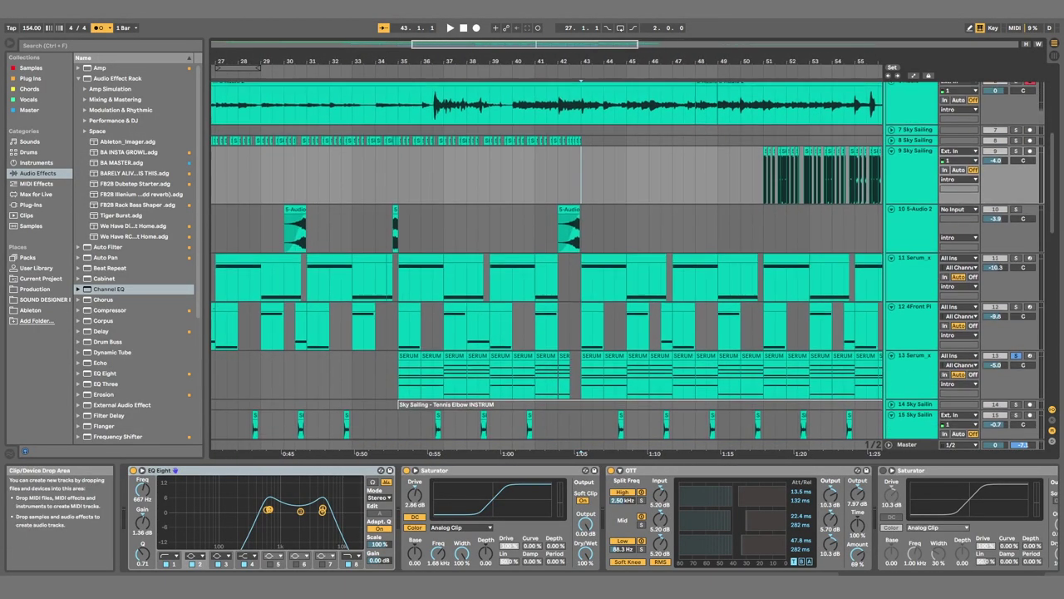
pyautogui.scroll(3, 547, 262)
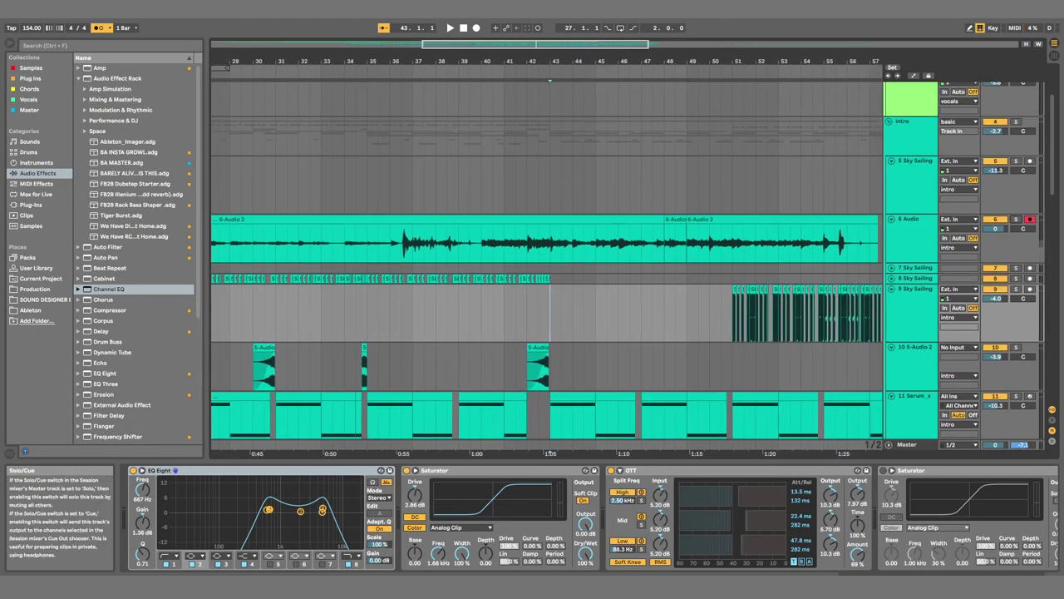
pyautogui.scroll(-2, 547, 249)
pyautogui.hscroll(1, 547, 250)
pyautogui.hscroll(-1, 547, 250)
pyautogui.scroll(1, 547, 249)
pyautogui.scroll(-1, 547, 250)
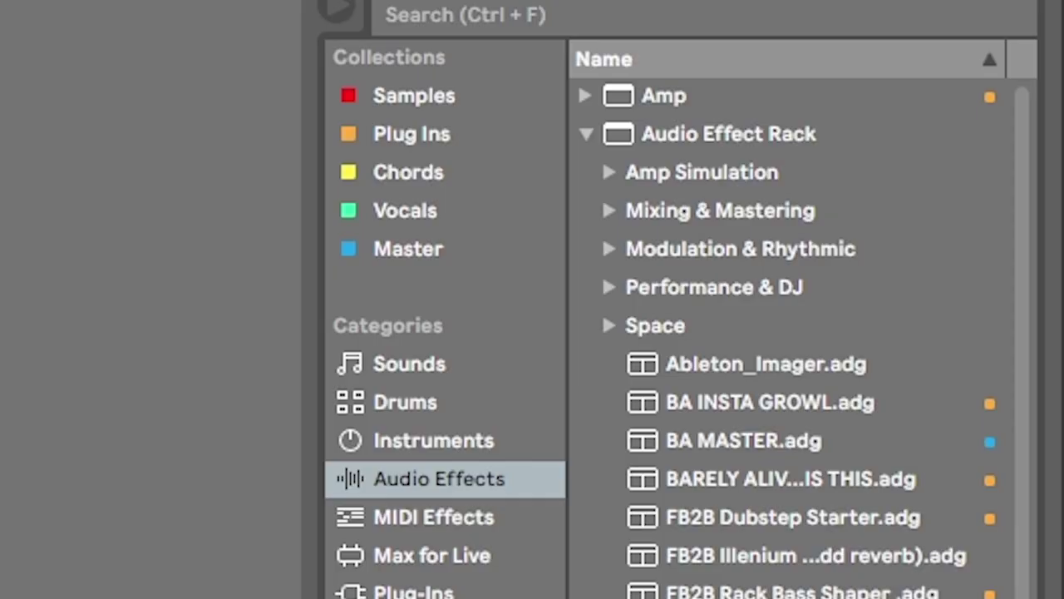
# Collect all and save the set, copying files from elsewhere, other Projects and the User Library, but not Factory Packs.
pyautogui.hotkey('alt', 'f')
pyautogui.click(475, 380)
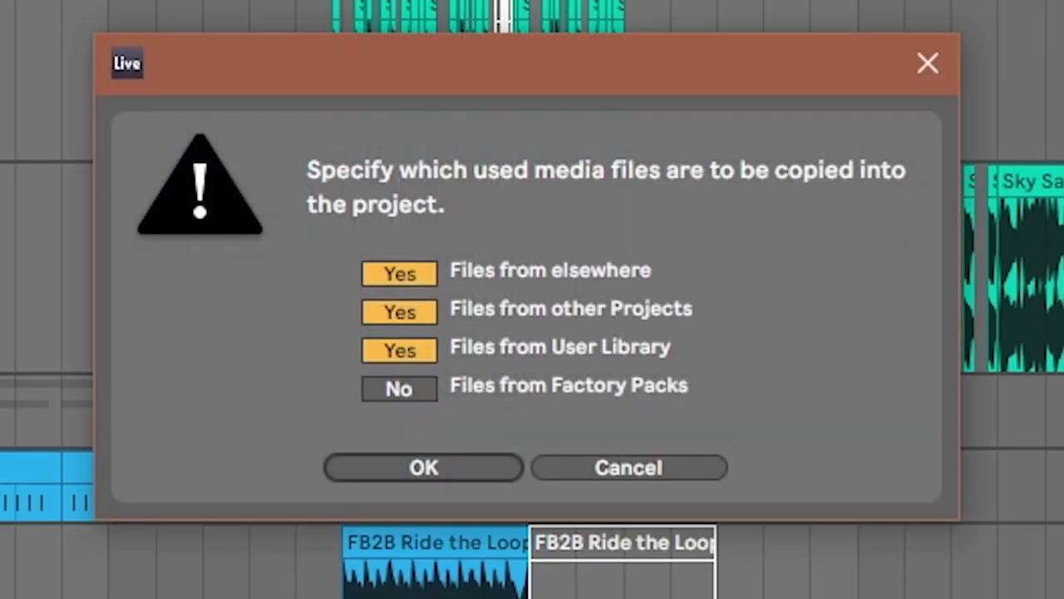
pyautogui.press('Return')
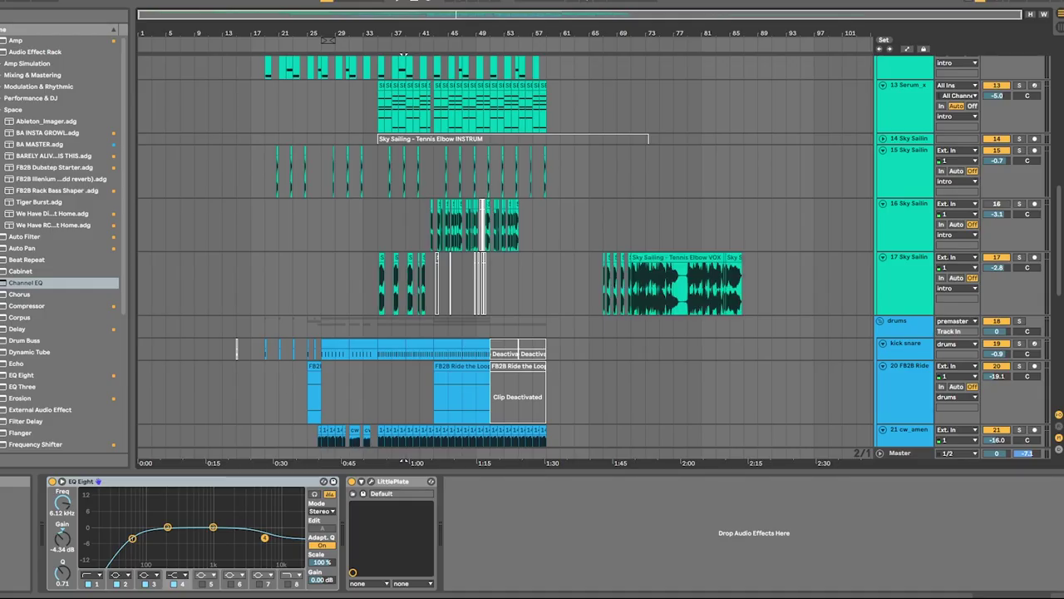
pyautogui.scroll(-1, 479, 291)
pyautogui.scroll(10, 478, 291)
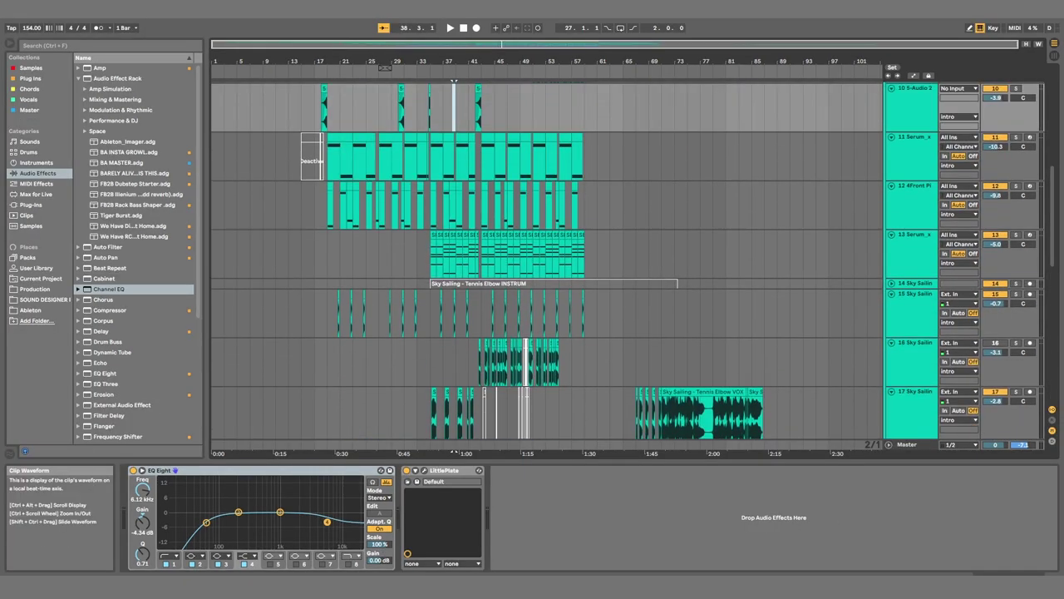
pyautogui.scroll(-3, 548, 260)
pyautogui.scroll(7, 547, 260)
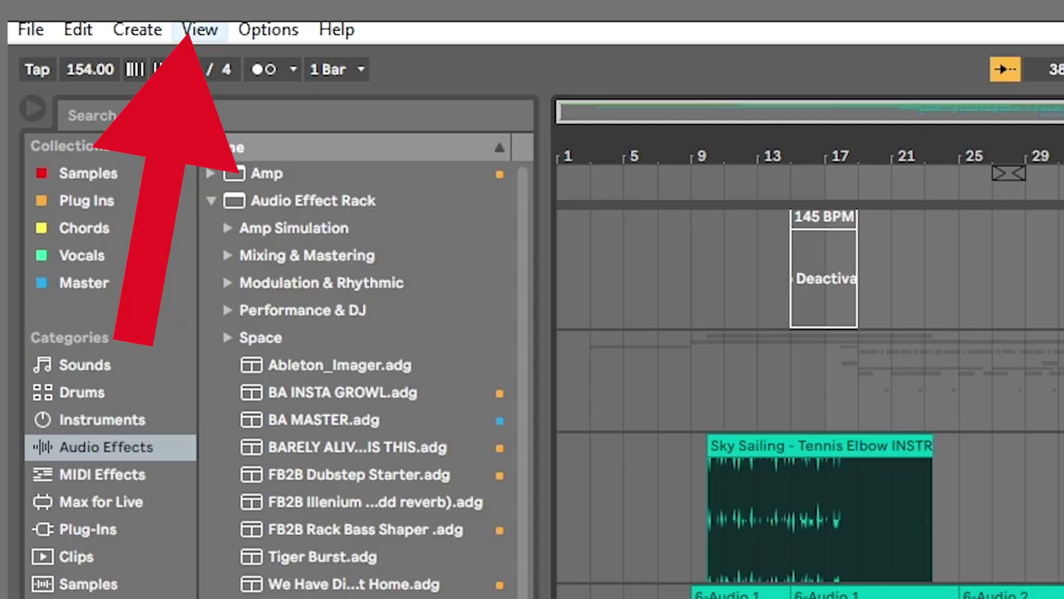
# Open file management for the LALAL project and create a Pack from it.
pyautogui.click(199, 30)
pyautogui.click(271, 199)
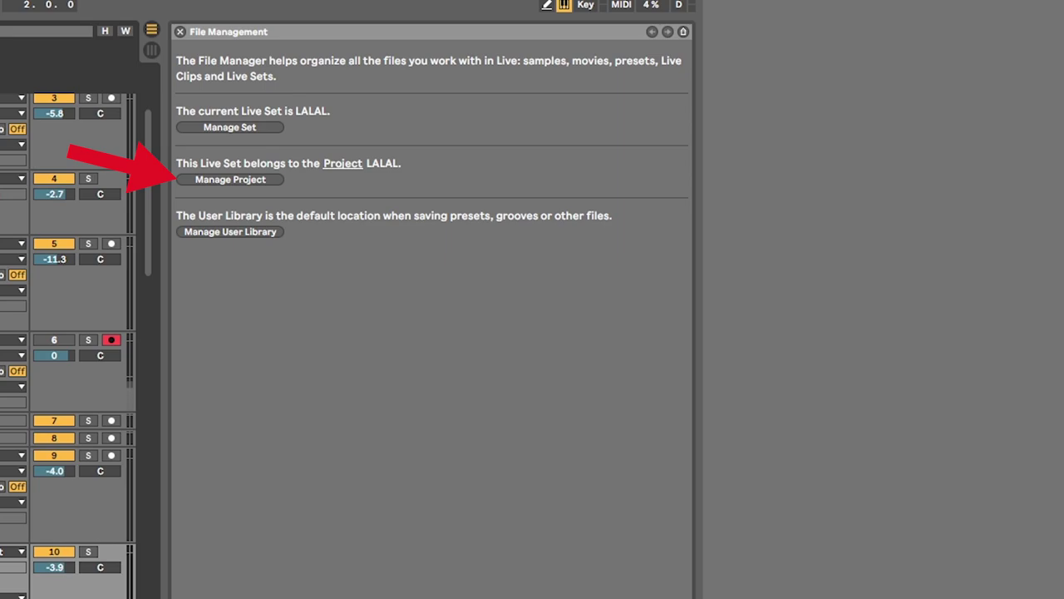
pyautogui.click(230, 179)
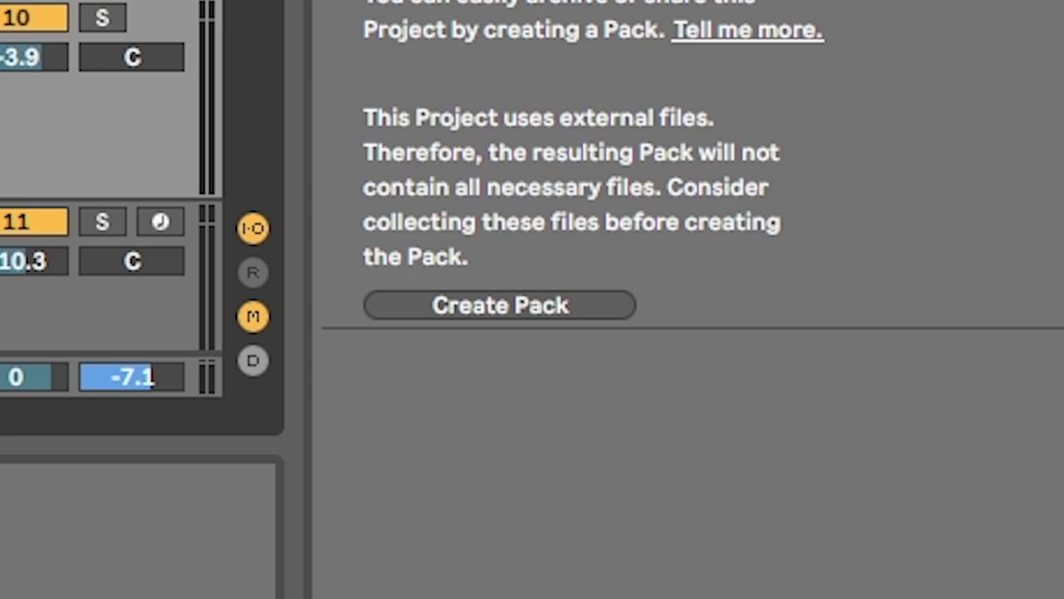
pyautogui.click(500, 305)
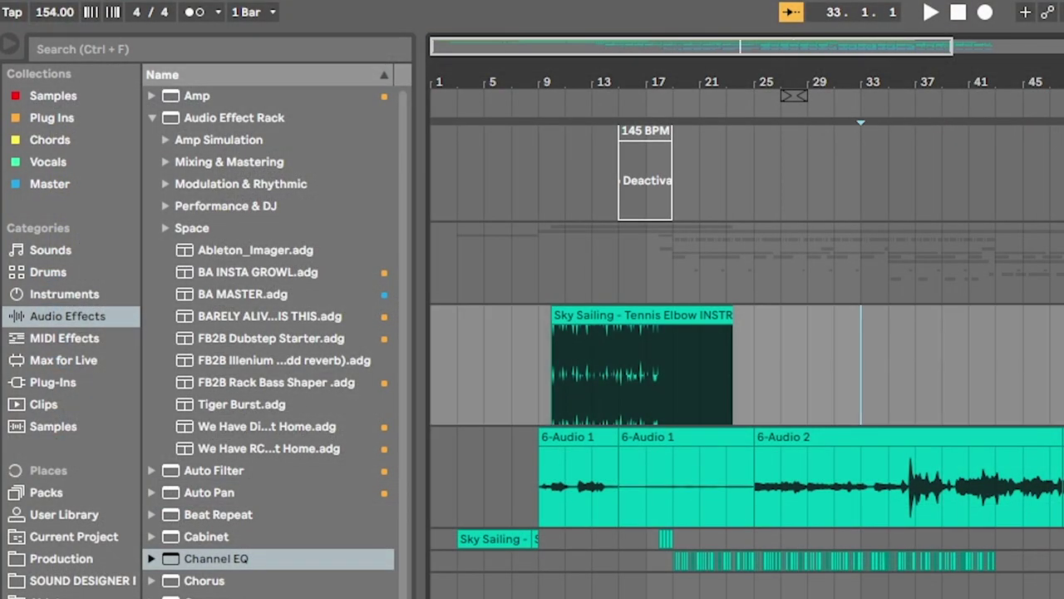
pyautogui.scroll(-3, 749, 332)
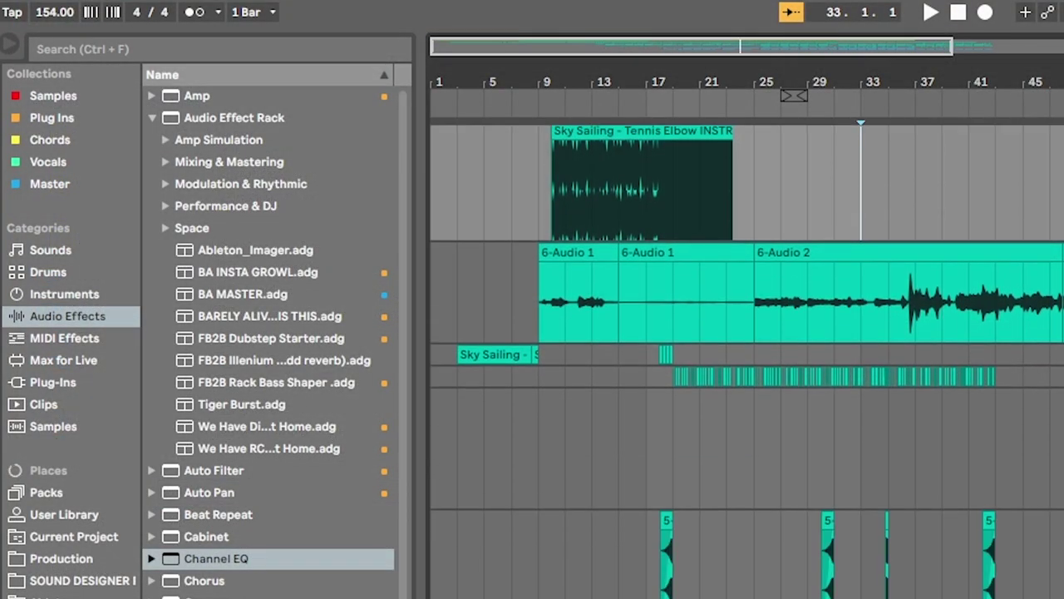
pyautogui.scroll(-7, 748, 333)
pyautogui.click(1055, 44)
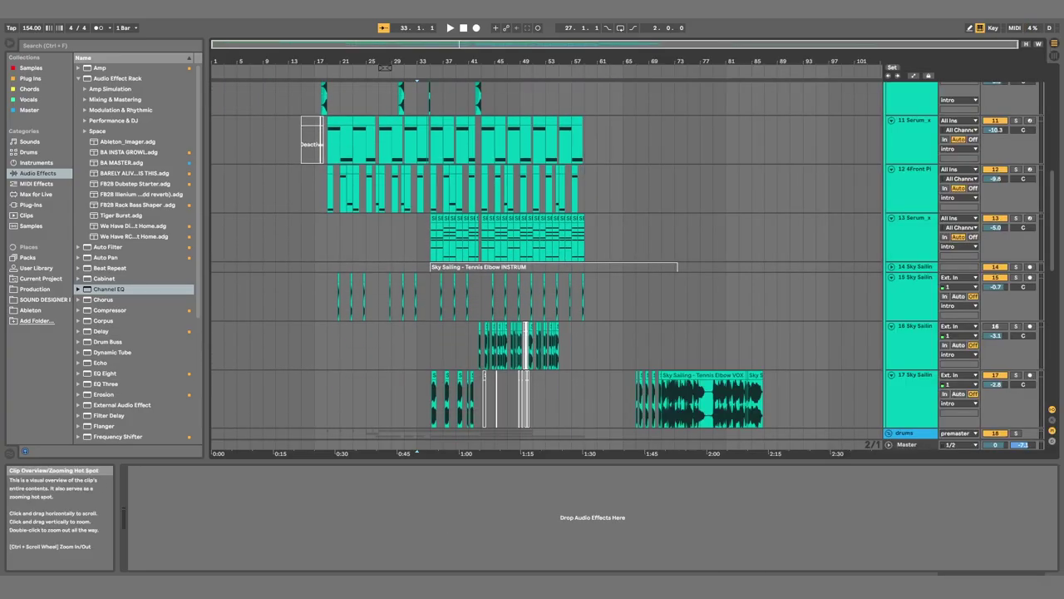
pyautogui.scroll(4, 547, 260)
pyautogui.scroll(-6, 547, 260)
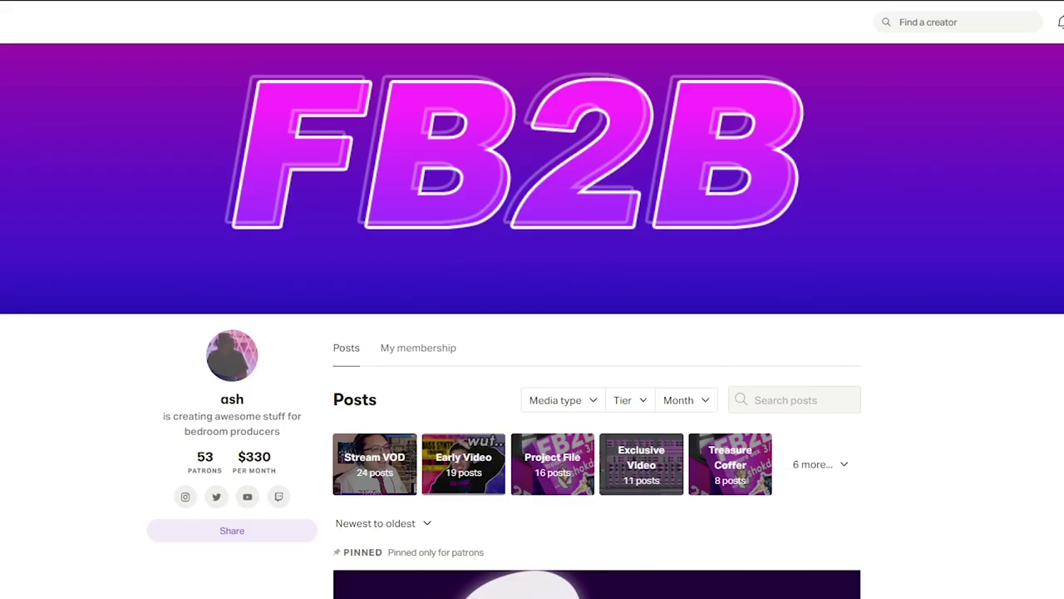
# Switch to the FB2B Patreon page and browse its posts down to the "finally, shelter U (FREE download)" post.
pyautogui.scroll(-4, 533, 333)
pyautogui.scroll(-10, 598, 341)
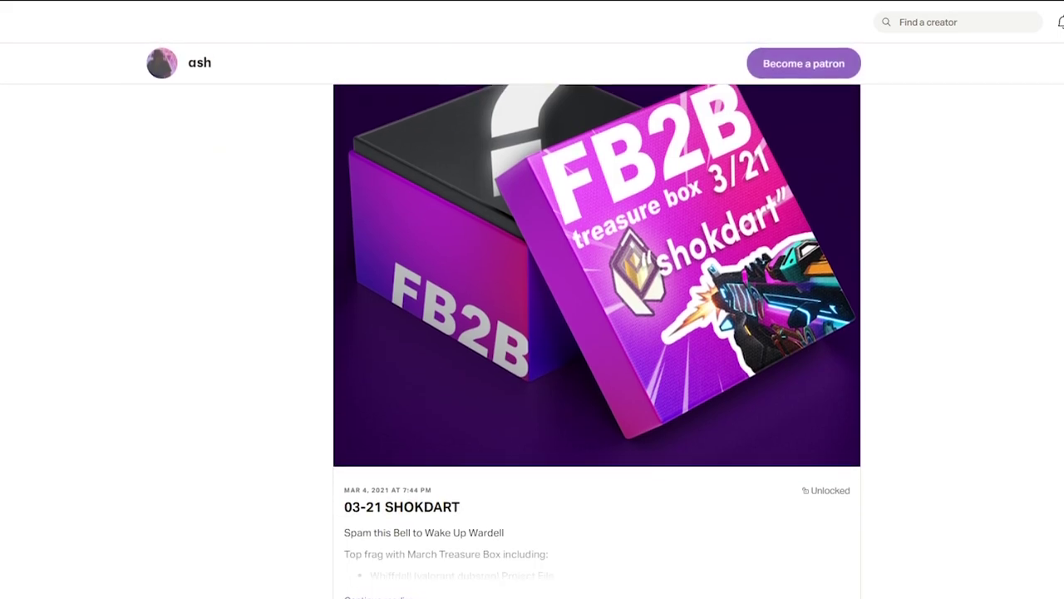
pyautogui.scroll(-15, 598, 341)
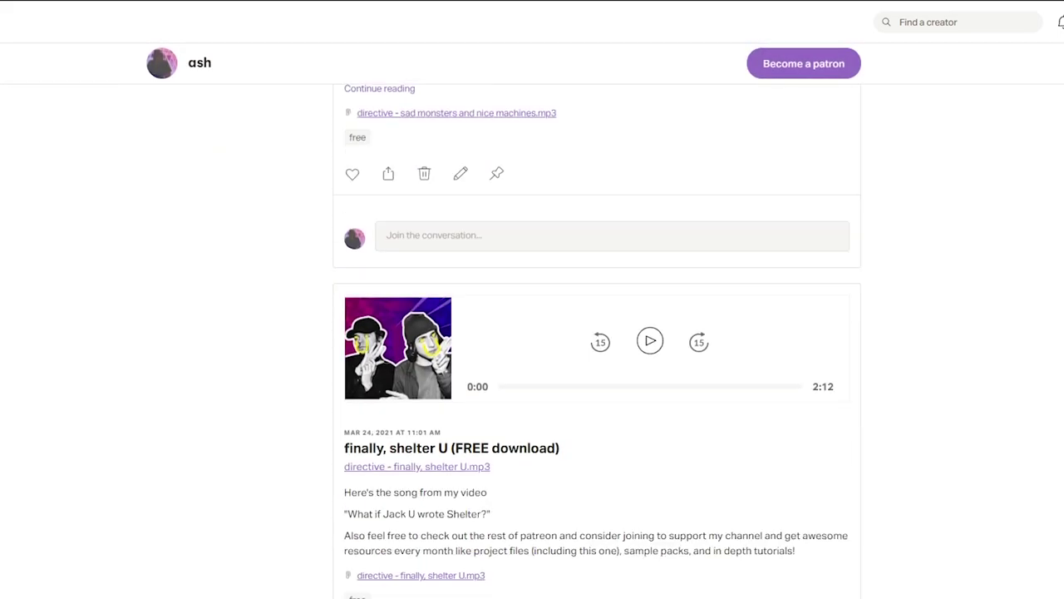
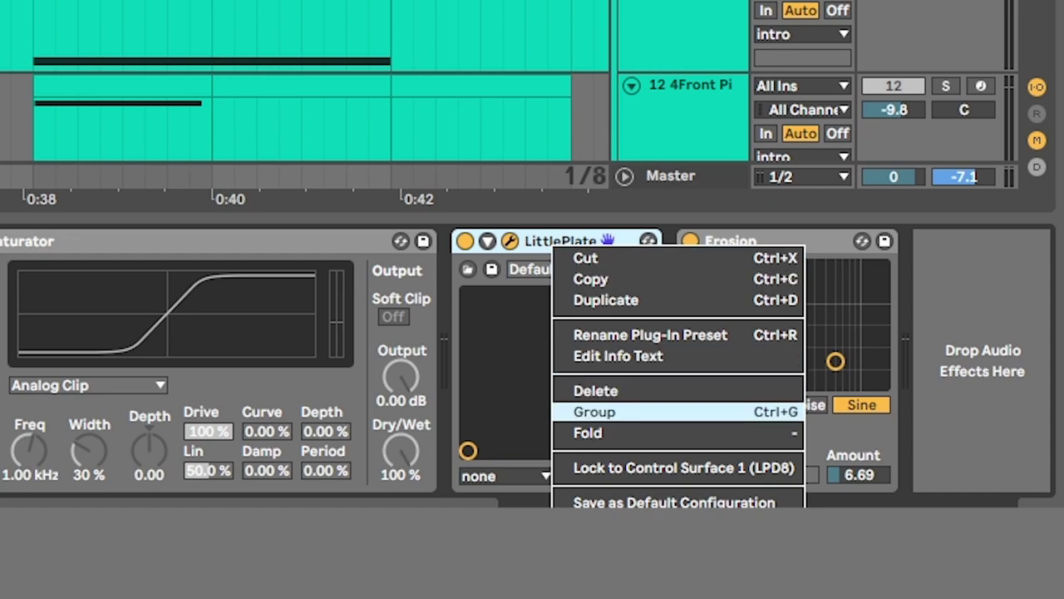
# Group the LittlePlate reverb into an Audio Effect Rack, show its chain list and create a second, empty chain.
pyautogui.click(594, 412)
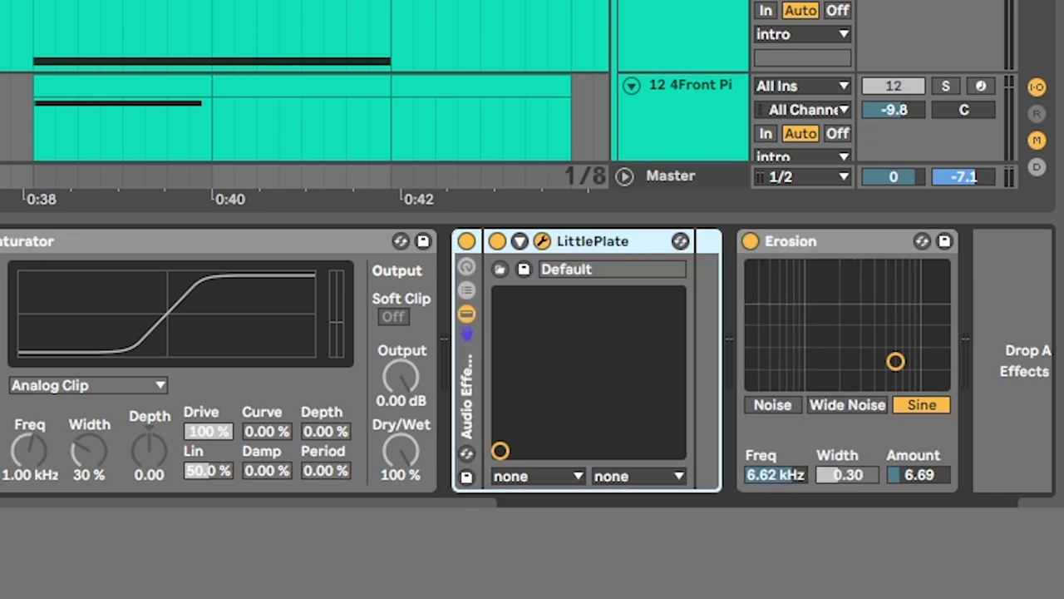
pyautogui.click(467, 290)
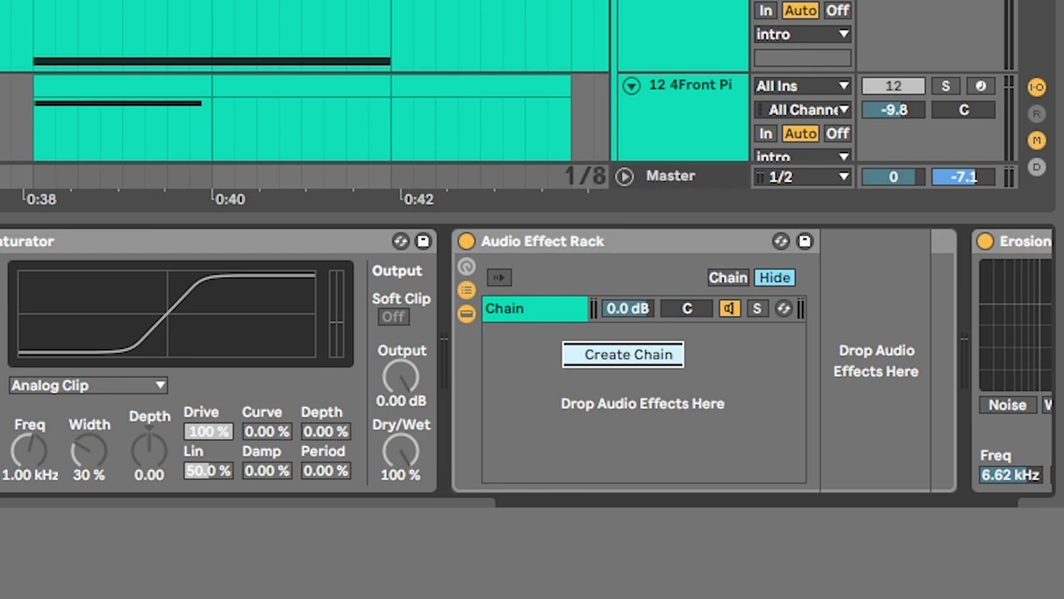
pyautogui.click(623, 354)
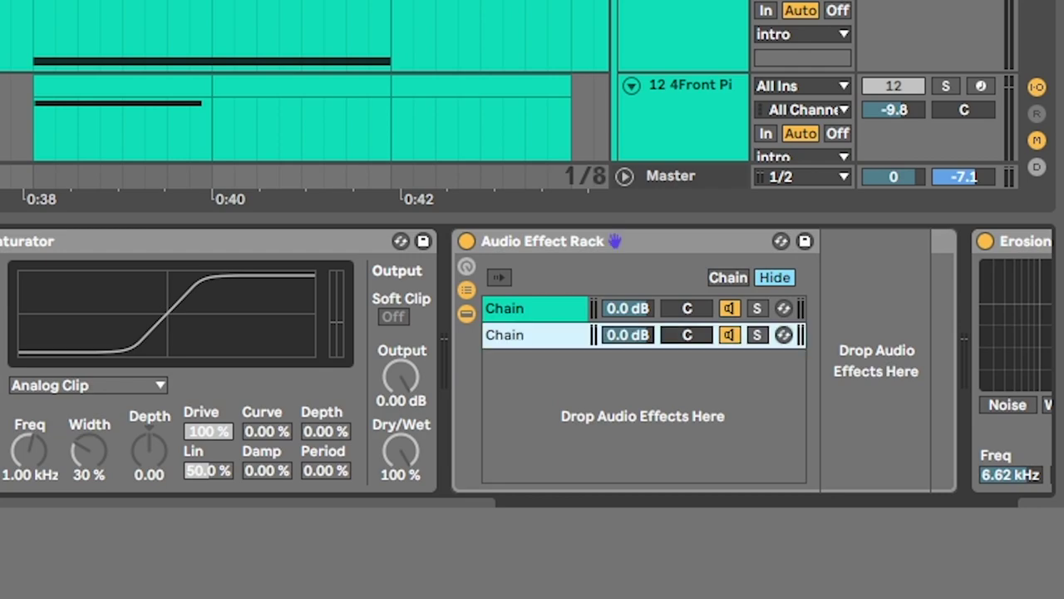
pyautogui.hscroll(4, 532, 358)
pyautogui.click(233, 309)
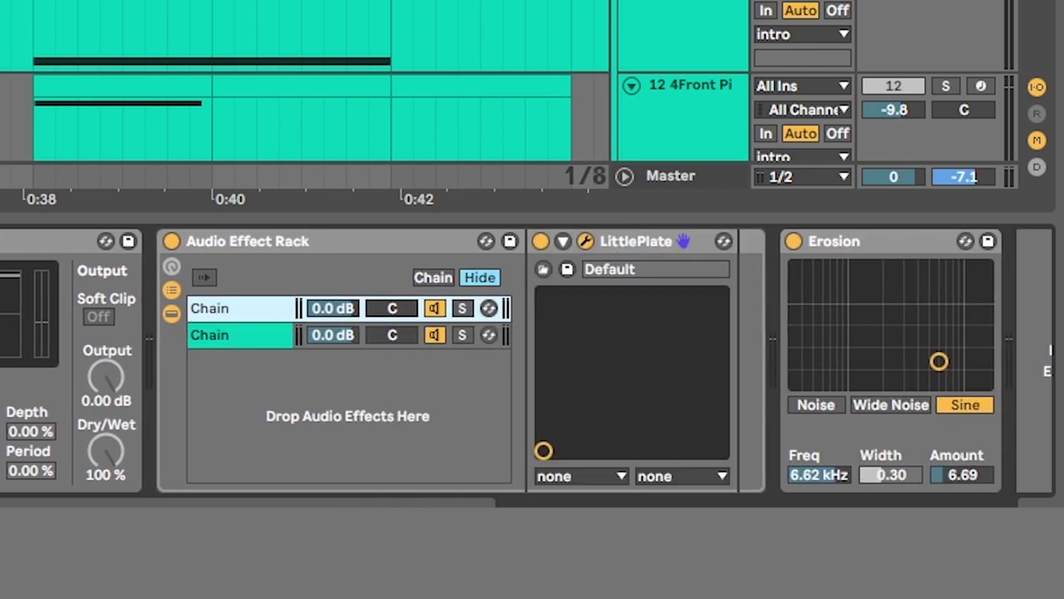
pyautogui.click(209, 335)
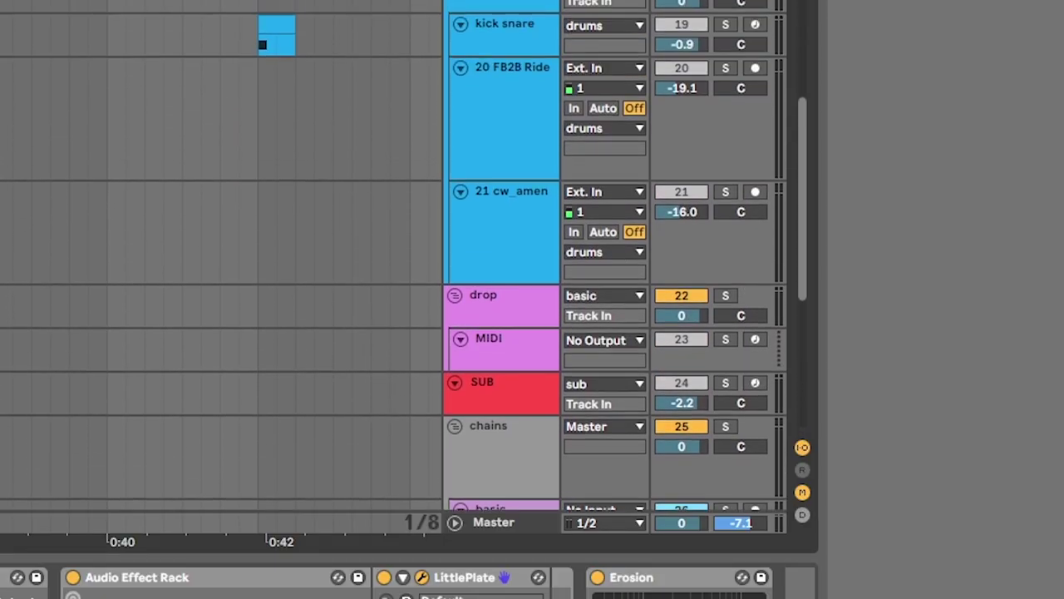
pyautogui.scroll(-10, 391, 249)
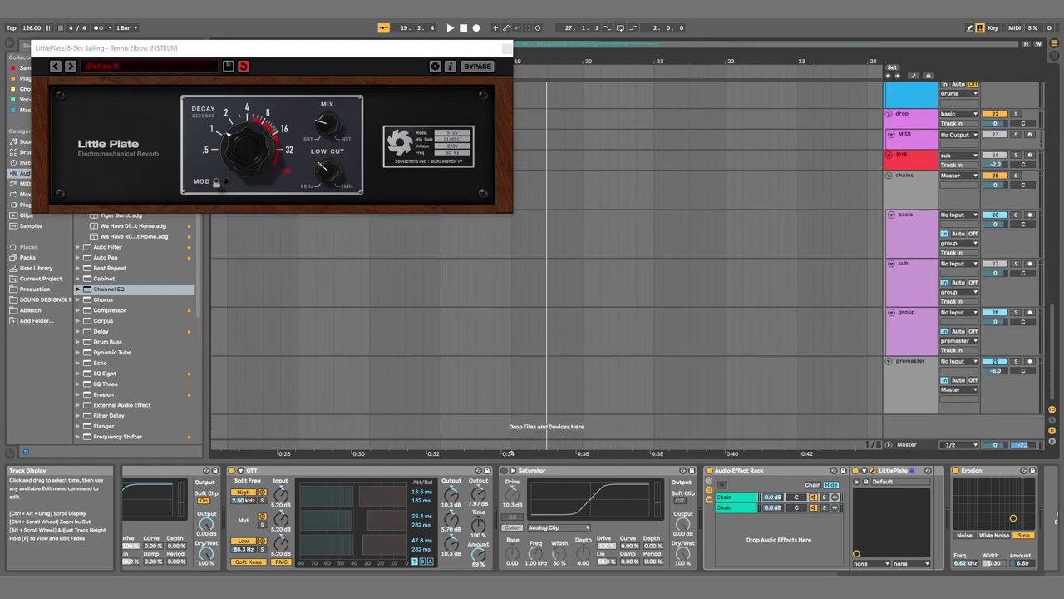
pyautogui.scroll(3, 629, 260)
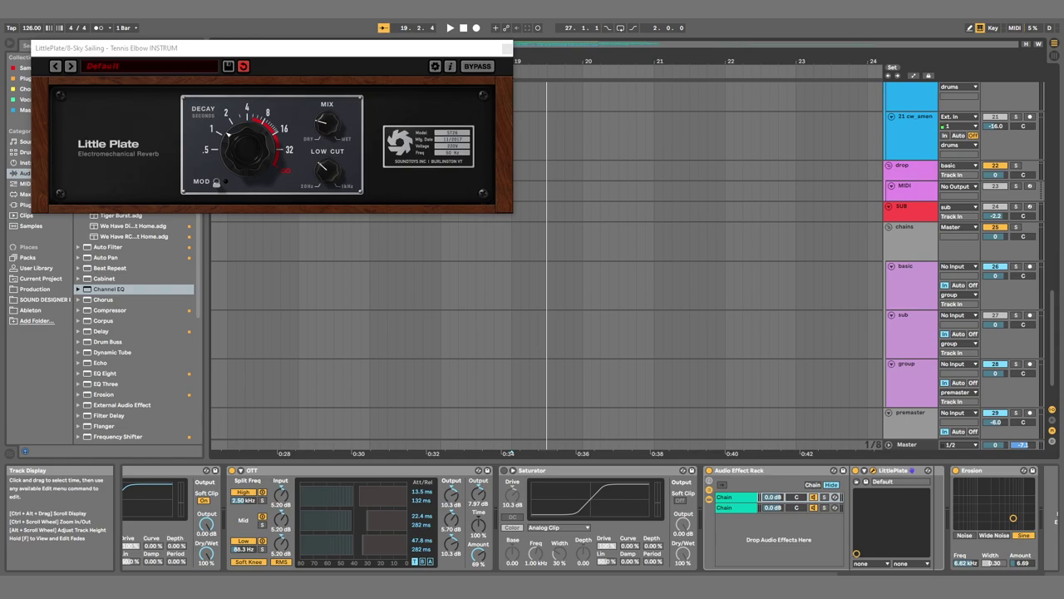
pyautogui.scroll(2, 629, 261)
# Compare the contents of the rack's LittlePlate chain and its empty chain.
pyautogui.click(740, 470)
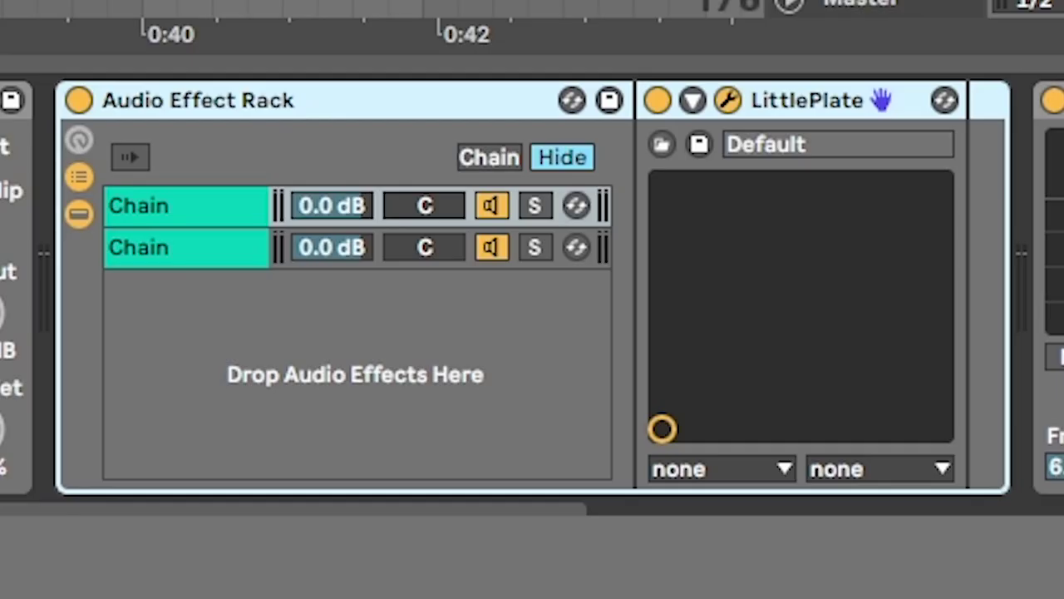
pyautogui.click(183, 248)
pyautogui.click(183, 206)
pyautogui.click(183, 248)
pyautogui.click(182, 206)
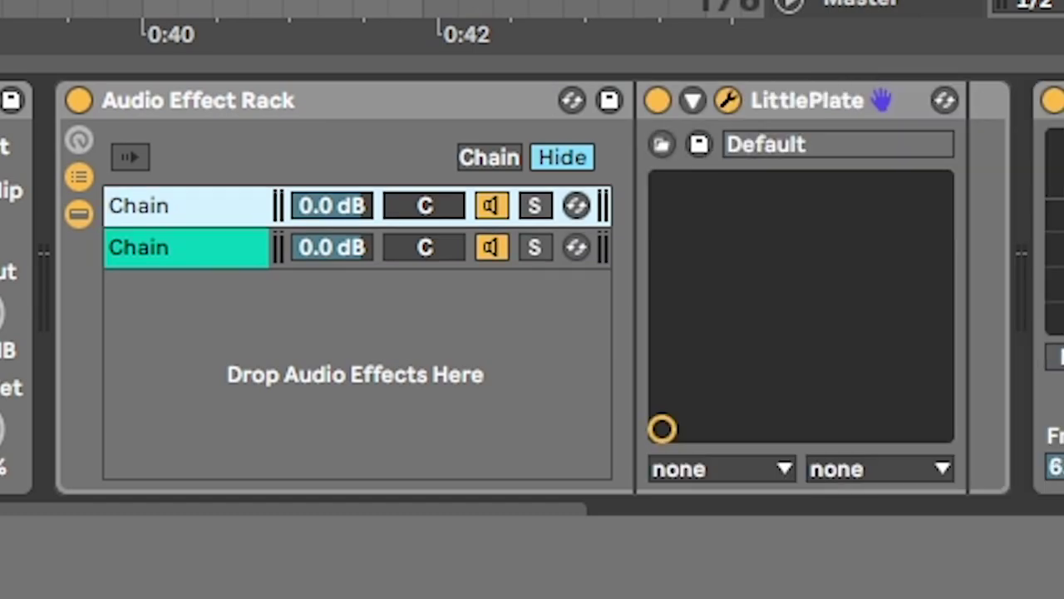
pyautogui.click(183, 248)
# Set the volume of the rack's LittlePlate chain to -10.2 dB.
pyautogui.click(183, 207)
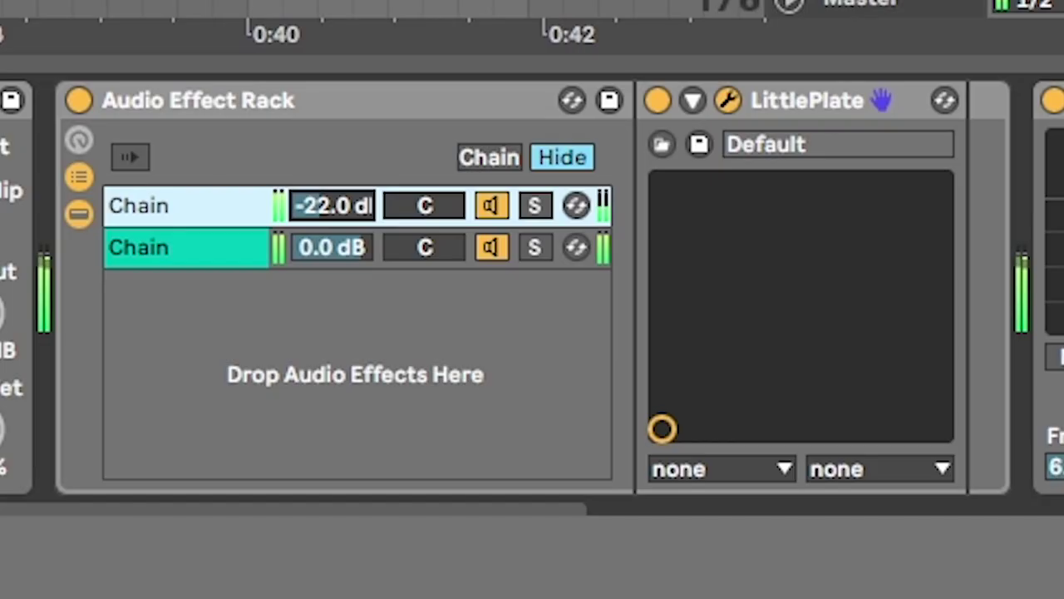
pyautogui.moveTo(773, 497); pyautogui.dragTo(773, 492)
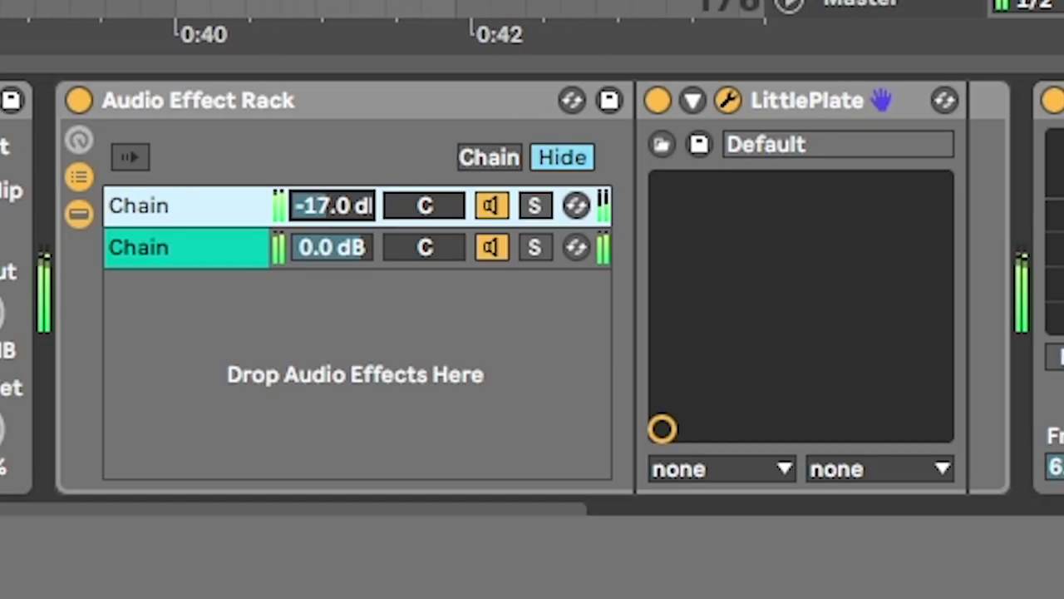
pyautogui.moveTo(332, 206); pyautogui.dragTo(332, 190)
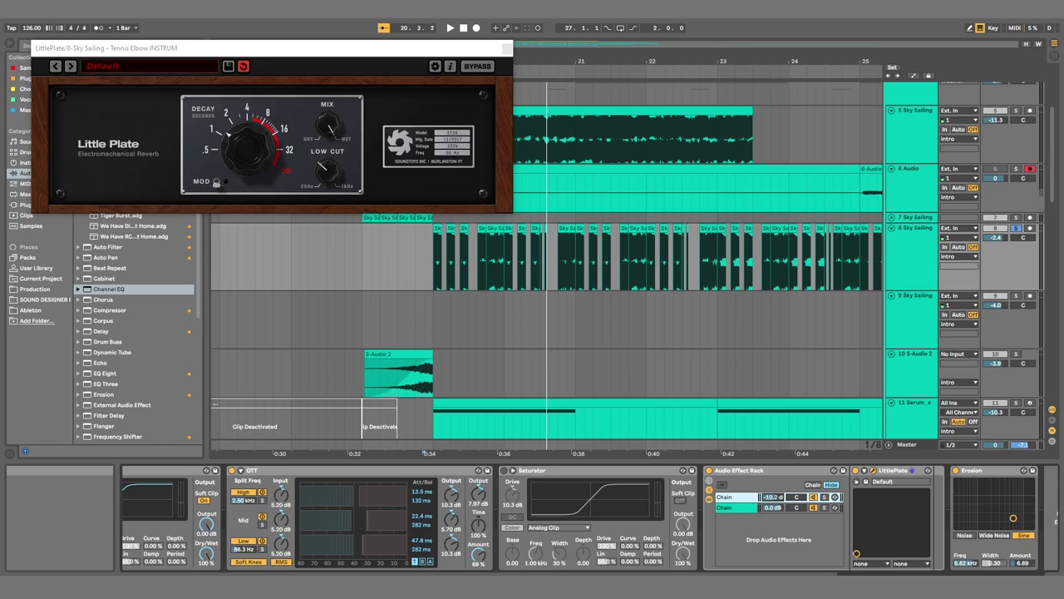
# Select the 5 Sky Sailing track and close the LittlePlate plug-in window.
pyautogui.click(910, 137)
pyautogui.scroll(-10, 910, 149)
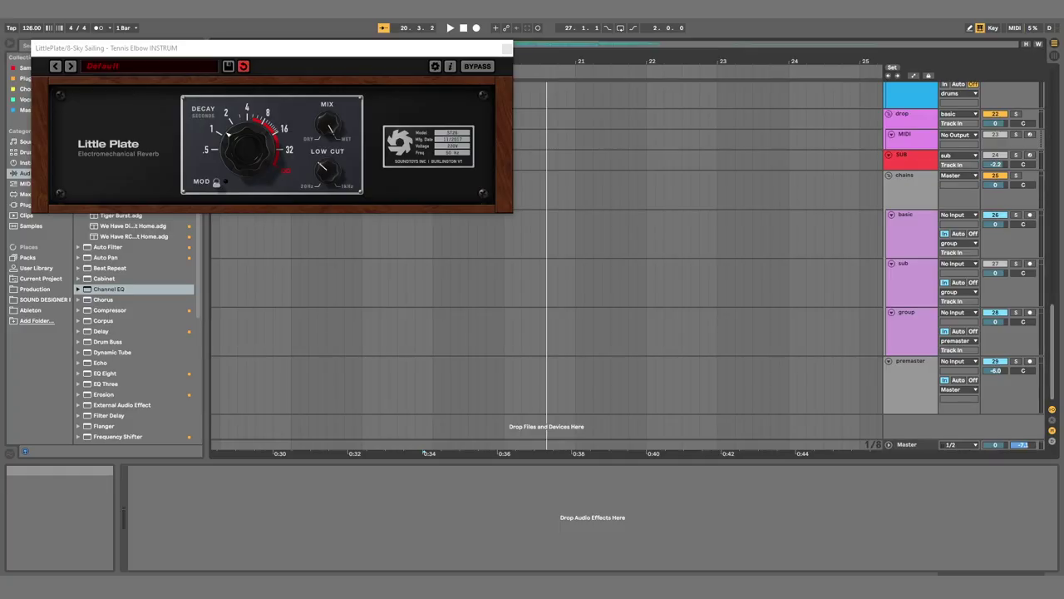
pyautogui.scroll(15, 547, 260)
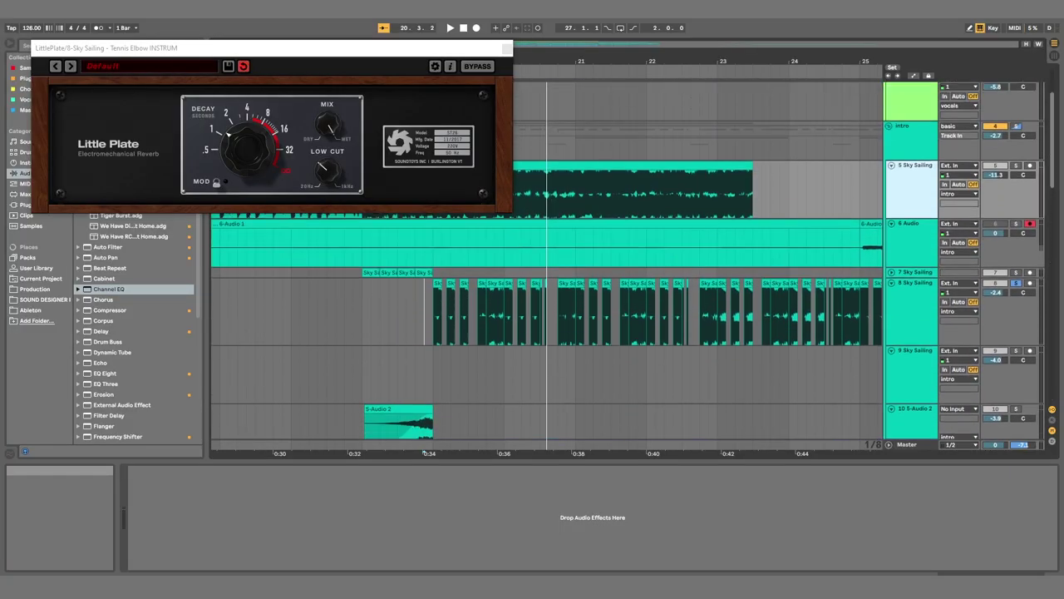
pyautogui.scroll(2, 547, 260)
pyautogui.click(508, 49)
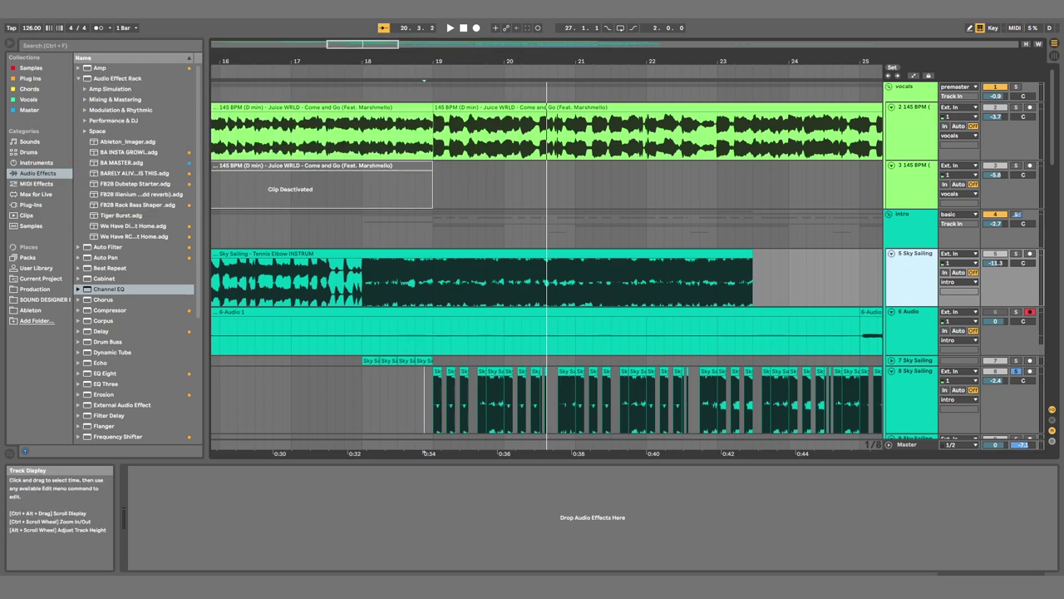
pyautogui.scroll(-3, 546, 260)
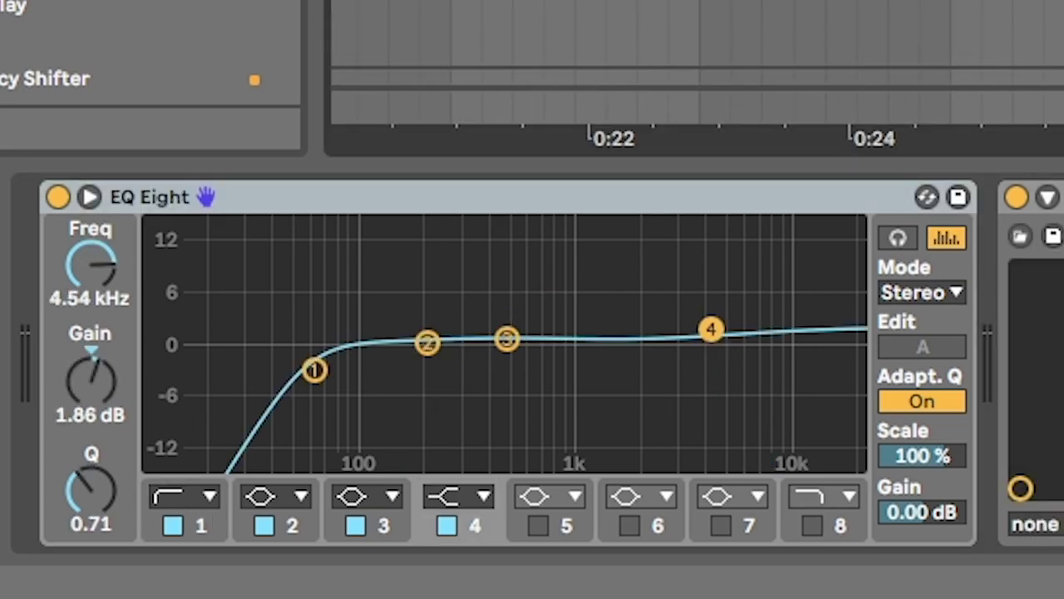
# Play the soloed 145 BPM vocal to check its spectrum in the enlarged EQ Eight display.
pyautogui.press('space')
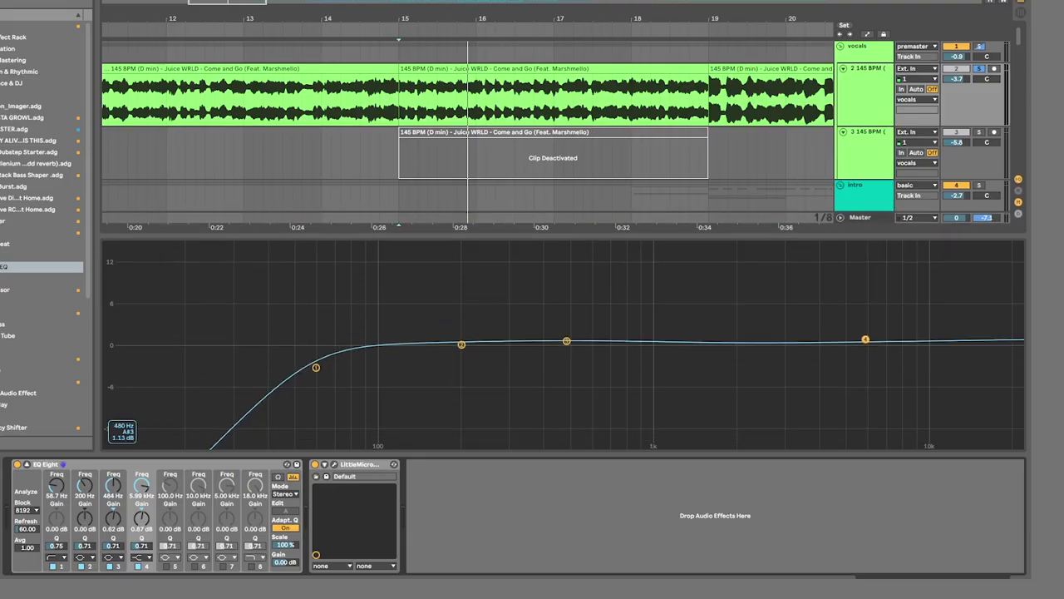
pyautogui.press('space')
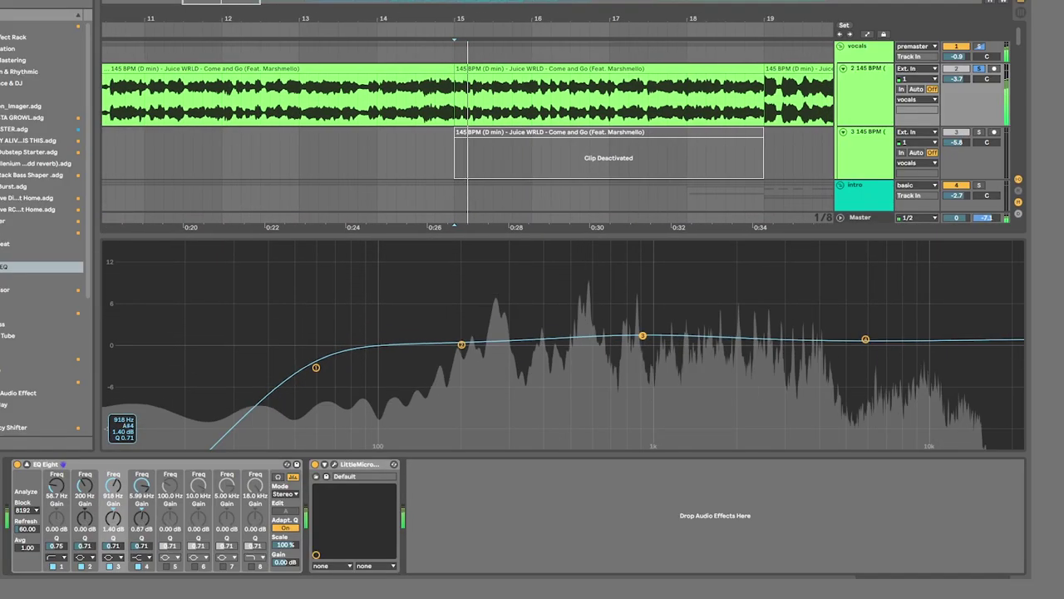
pyautogui.press('space')
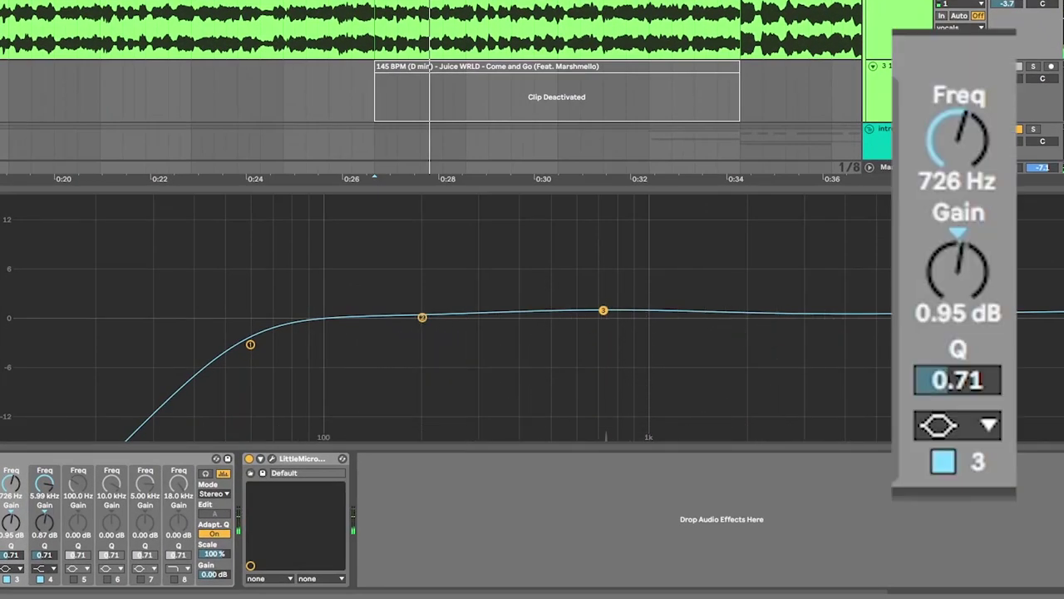
# Set EQ Eight's band 3 to Q 18.0 with a 15 dB boost at about 419 Hz, and enable Audition mode.
pyautogui.moveTo(11, 554); pyautogui.dragTo(11, 483)
pyautogui.moveTo(603, 310); pyautogui.dragTo(526, 199)
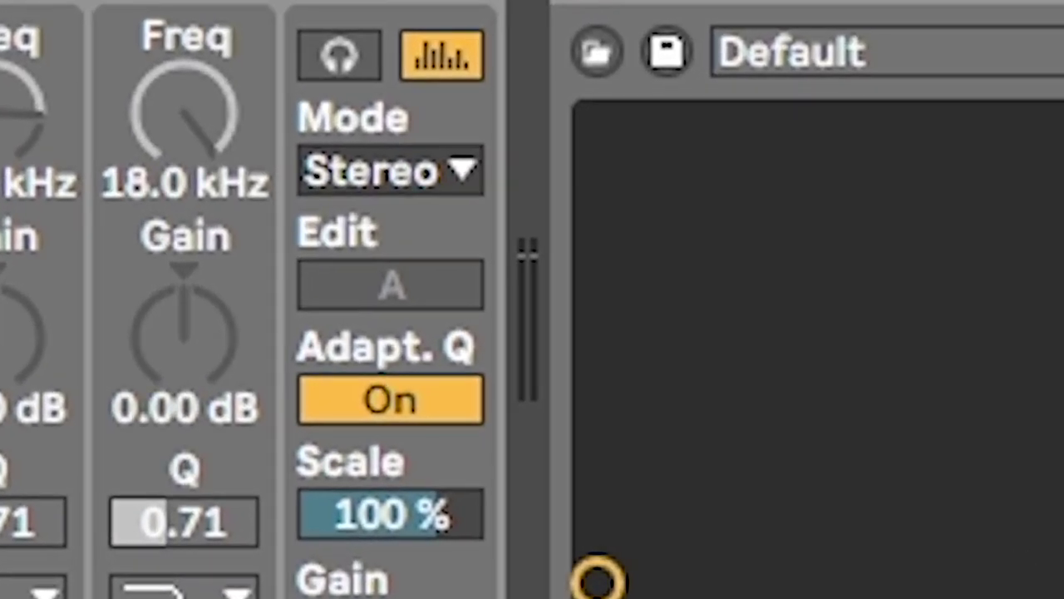
pyautogui.click(205, 473)
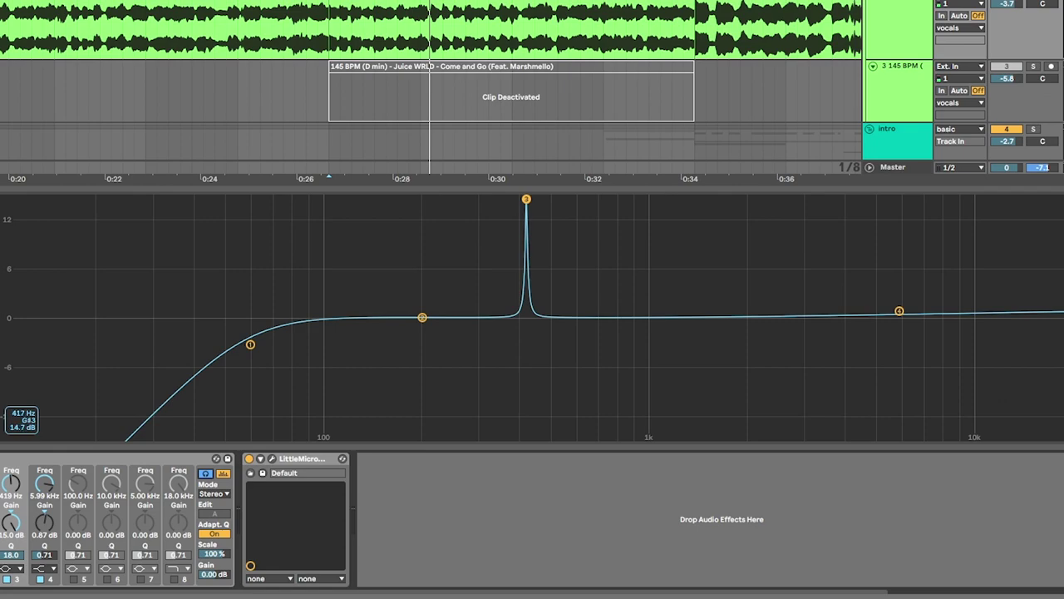
# Sweep EQ Eight's band 3 through the vocal's spectrum and set it to -2.57 dB at 1.61 kHz.
pyautogui.moveTo(526, 200); pyautogui.dragTo(669, 199)
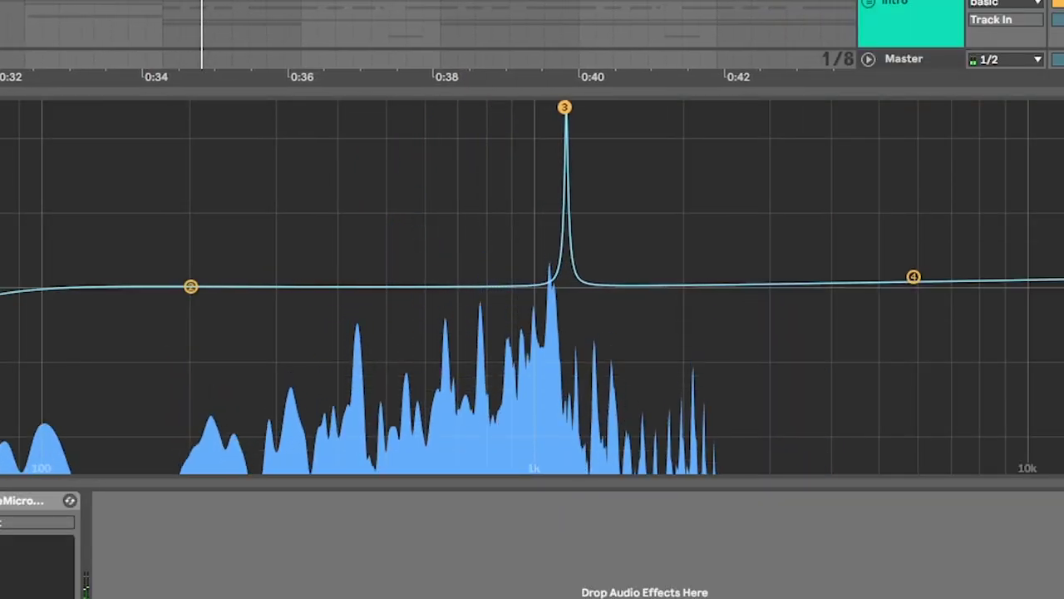
pyautogui.moveTo(565, 200); pyautogui.dragTo(627, 200)
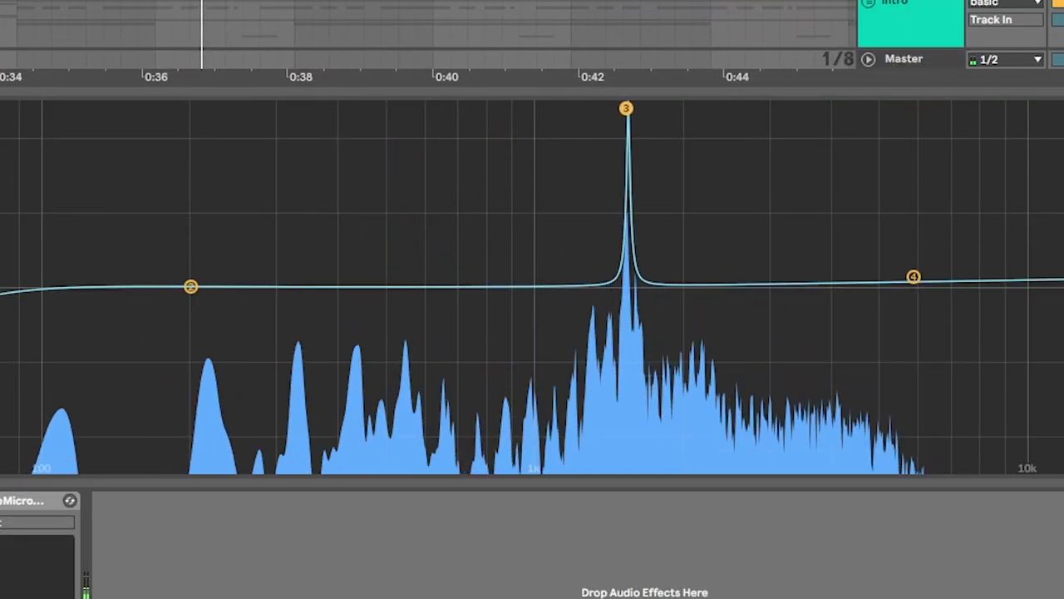
pyautogui.moveTo(626, 108); pyautogui.dragTo(635, 318)
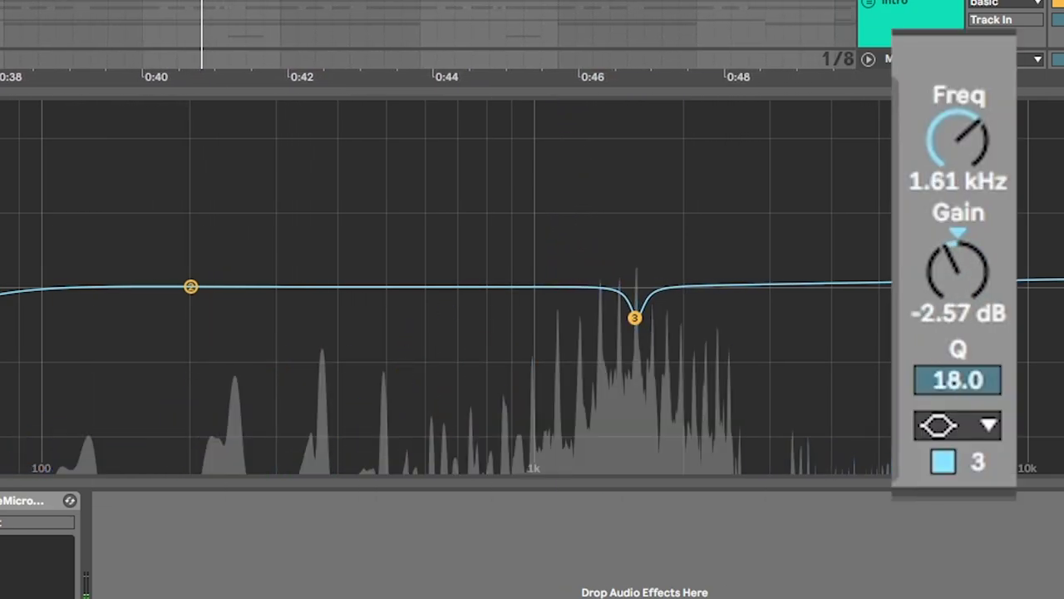
pyautogui.press('space')
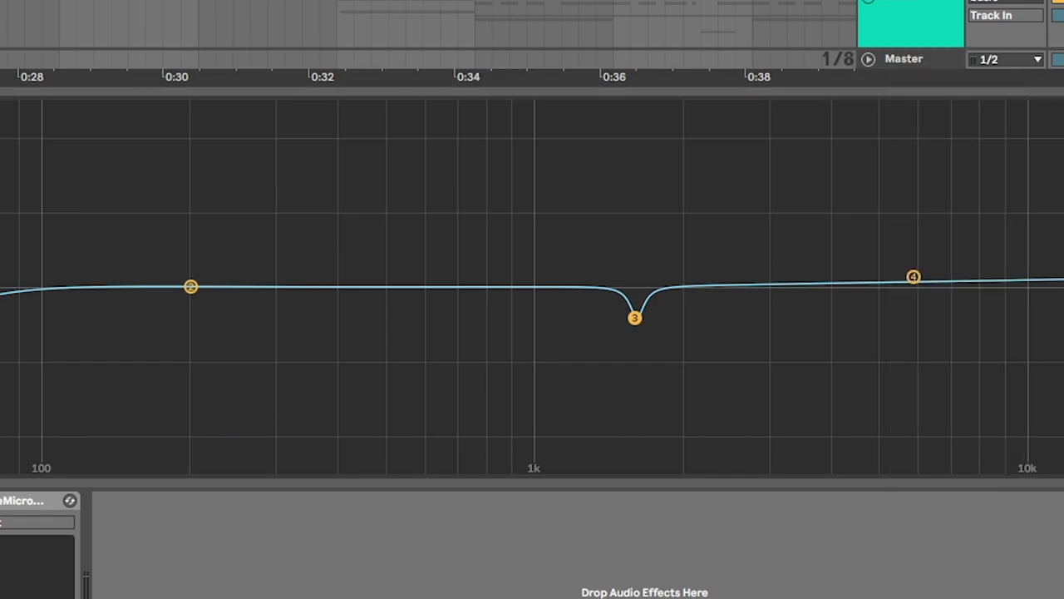
# Unsolo the 2 145 BPM vocal track and play the arrangement to hear the vocal in the full mix.
pyautogui.press('space')
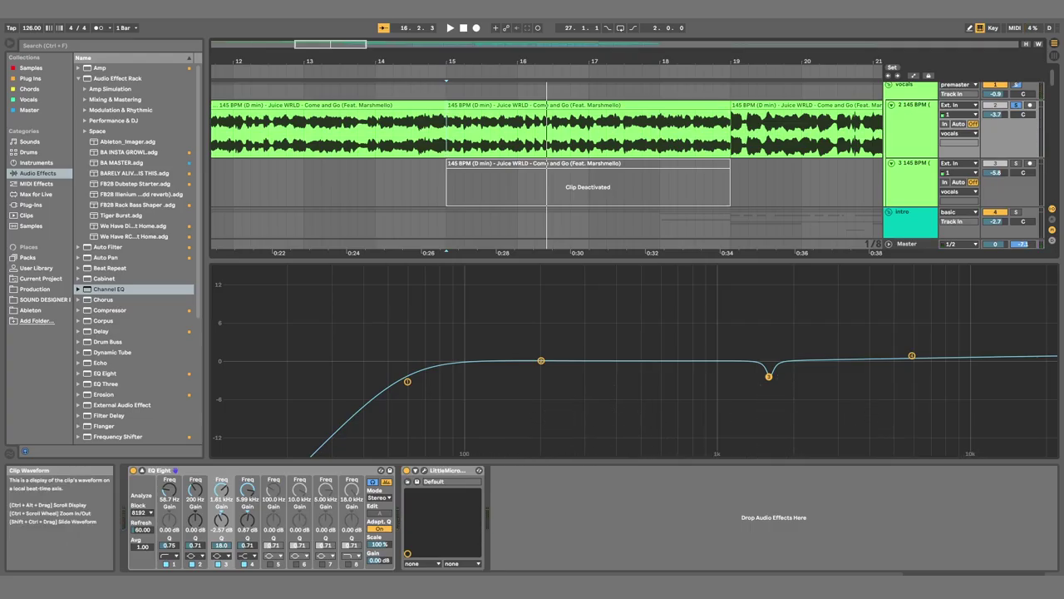
pyautogui.click(1016, 105)
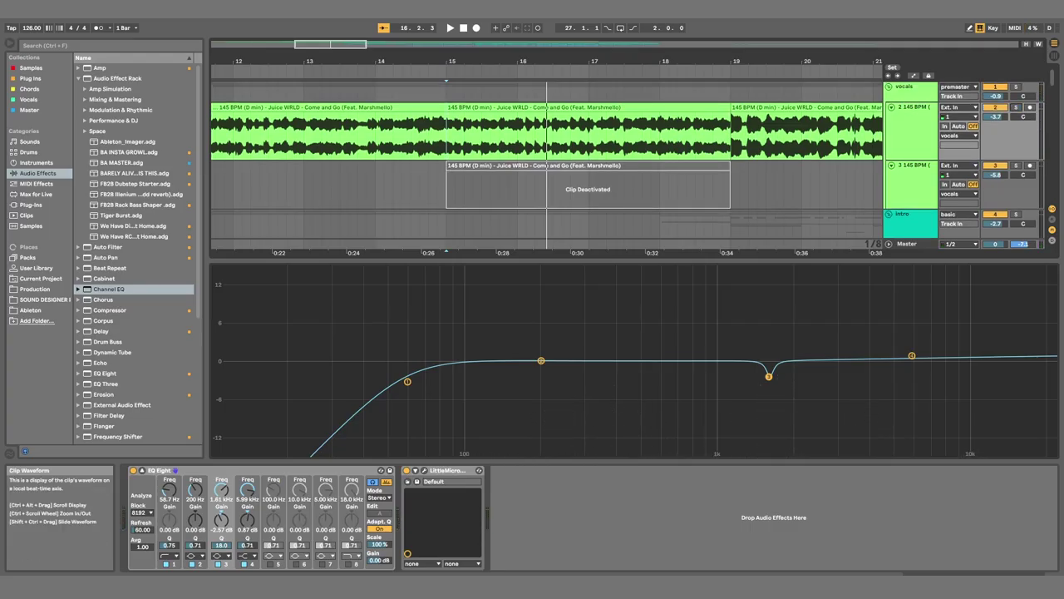
pyautogui.hotkey('shift', 'space')
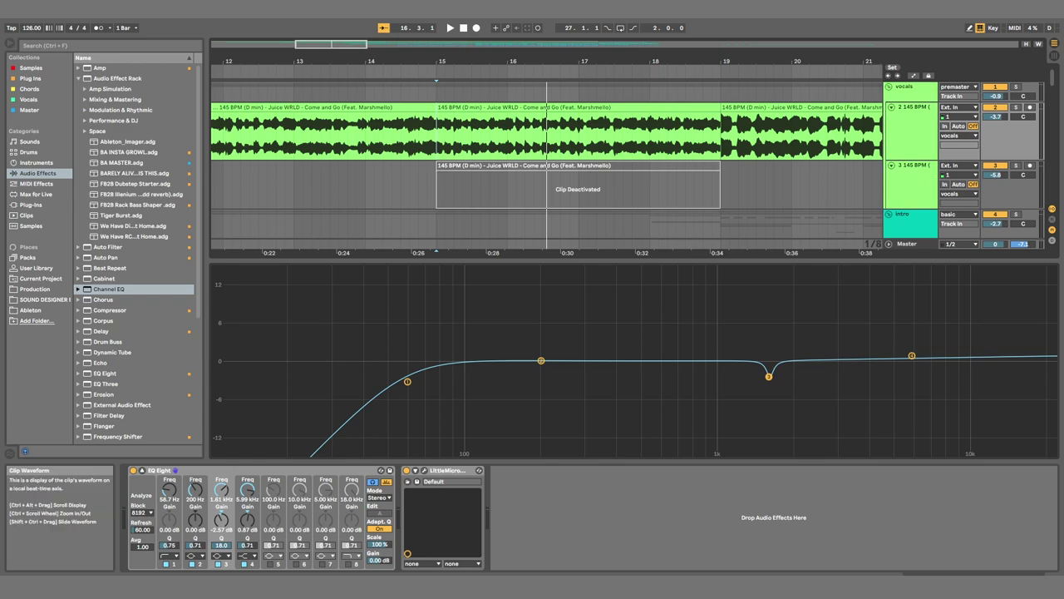
pyautogui.hscroll(5, 547, 158)
pyautogui.press('space')
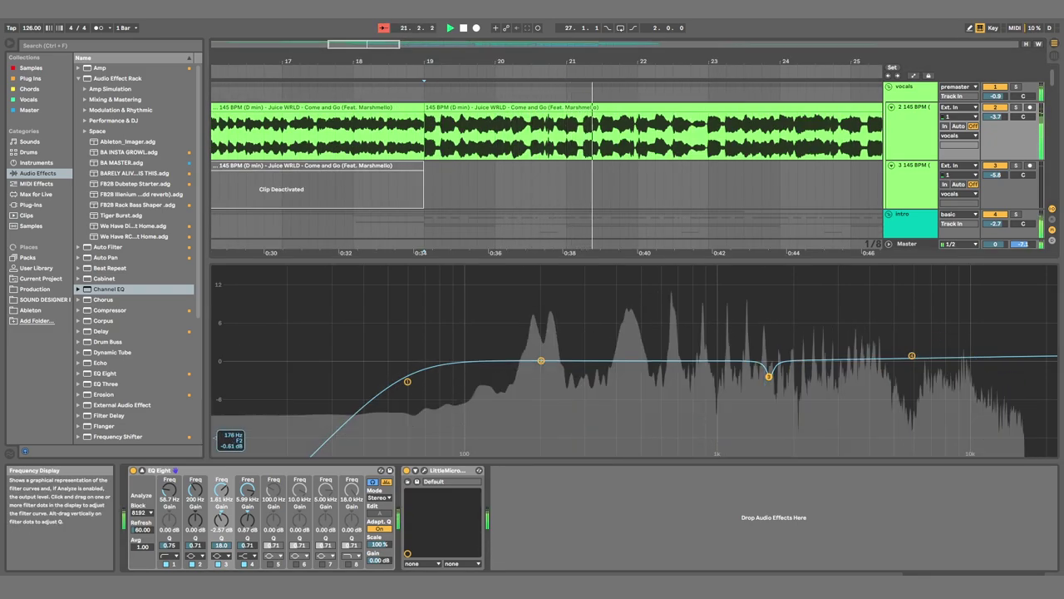
pyautogui.press('space')
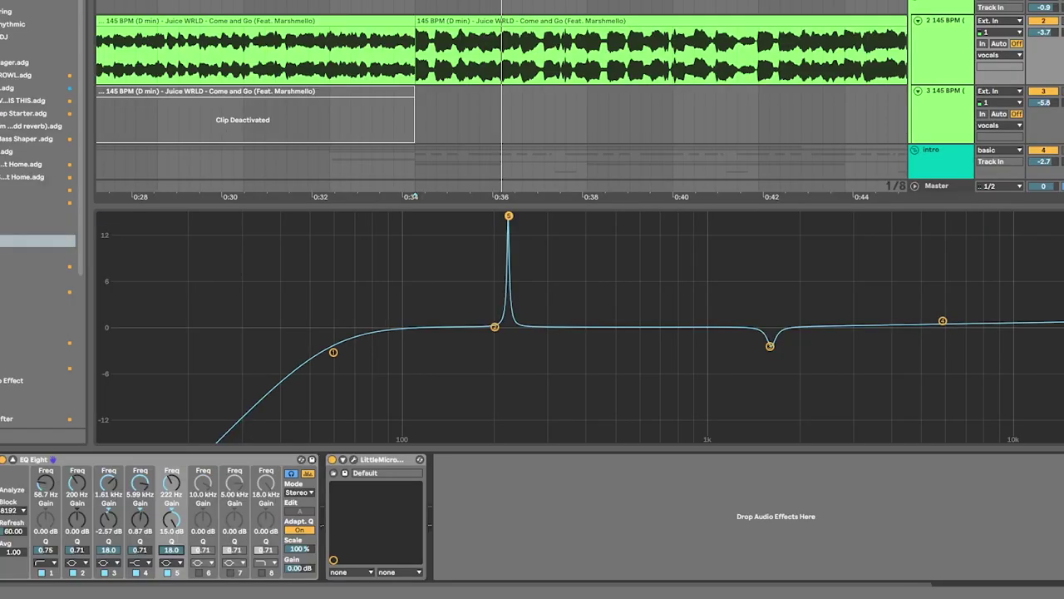
# Set EQ Eight's band 5 to -2.12 dB at 3.66 kHz, and collapse the enlarged EQ display.
pyautogui.moveTo(505, 216); pyautogui.dragTo(878, 343)
pyautogui.press('space')
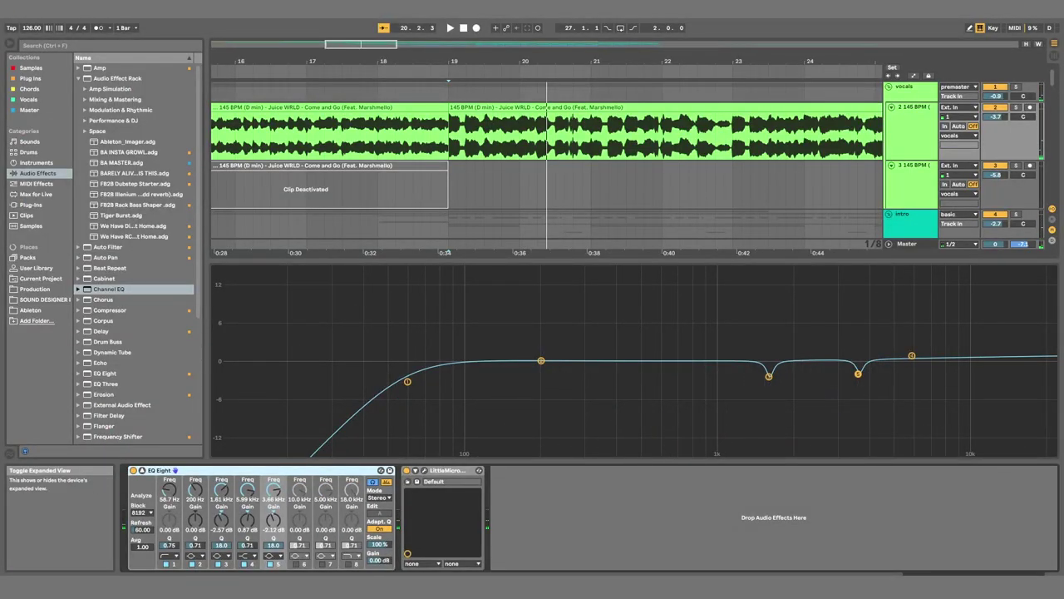
pyautogui.click(175, 470)
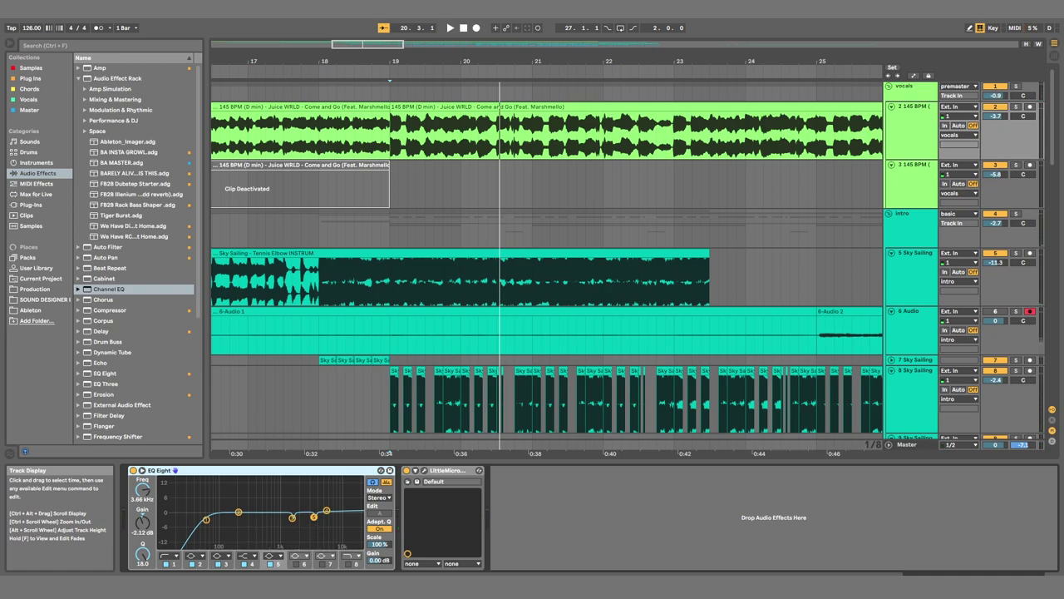
# Place the insert marker at bar 19 and play the arrangement repeatedly from there.
pyautogui.click(391, 187)
pyautogui.click(390, 91)
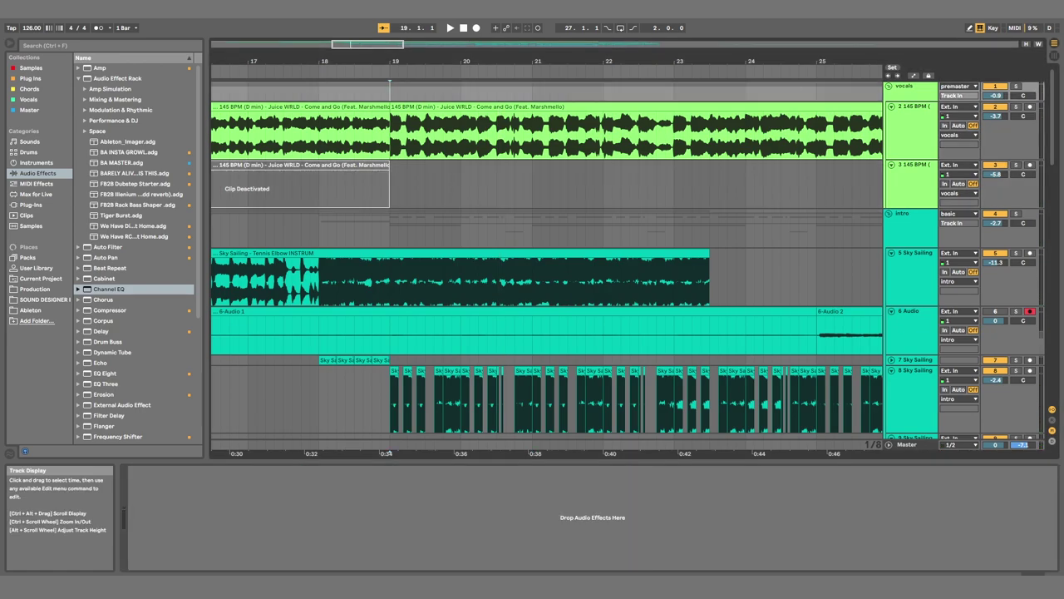
pyautogui.click(319, 92)
pyautogui.press('space')
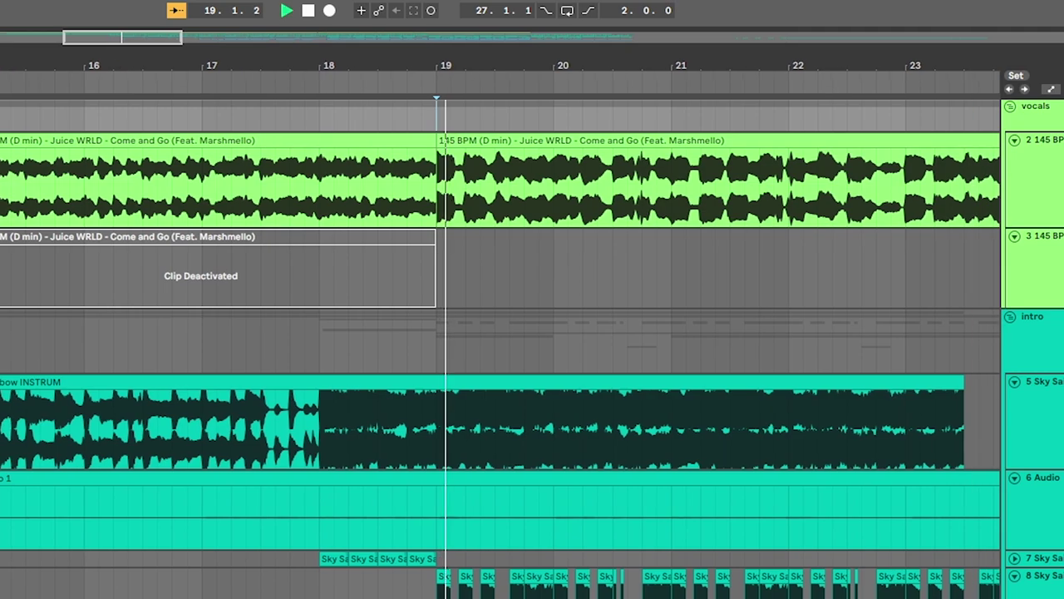
pyautogui.press('space')
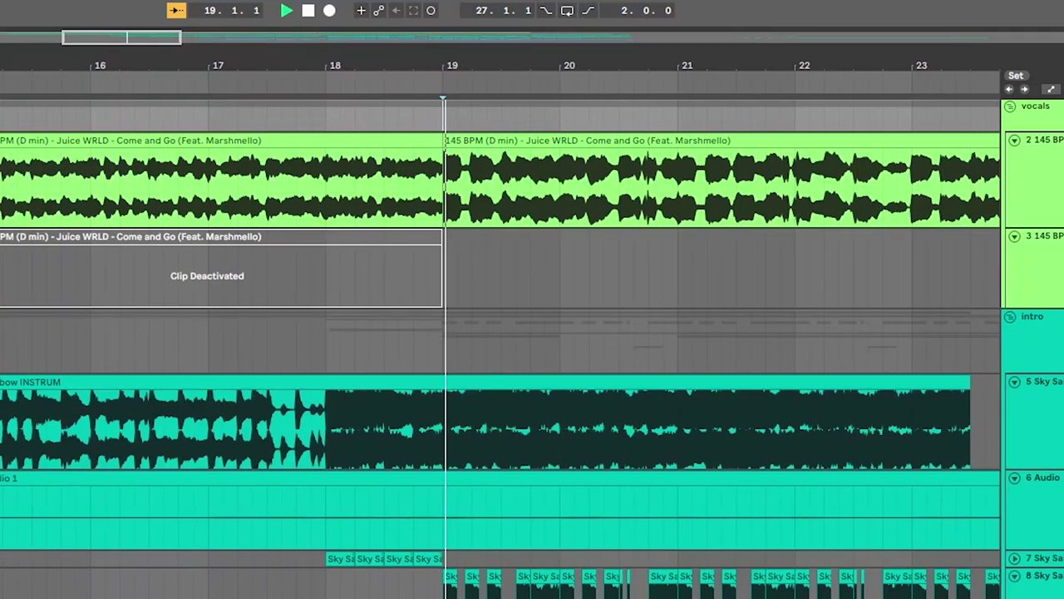
pyautogui.press('space')
# Open the SERUM MIDI clip starting at bar 35 on the 13 Serum track and play its chords.
pyautogui.scroll(-5, 499, 349)
pyautogui.scroll(-5, 500, 349)
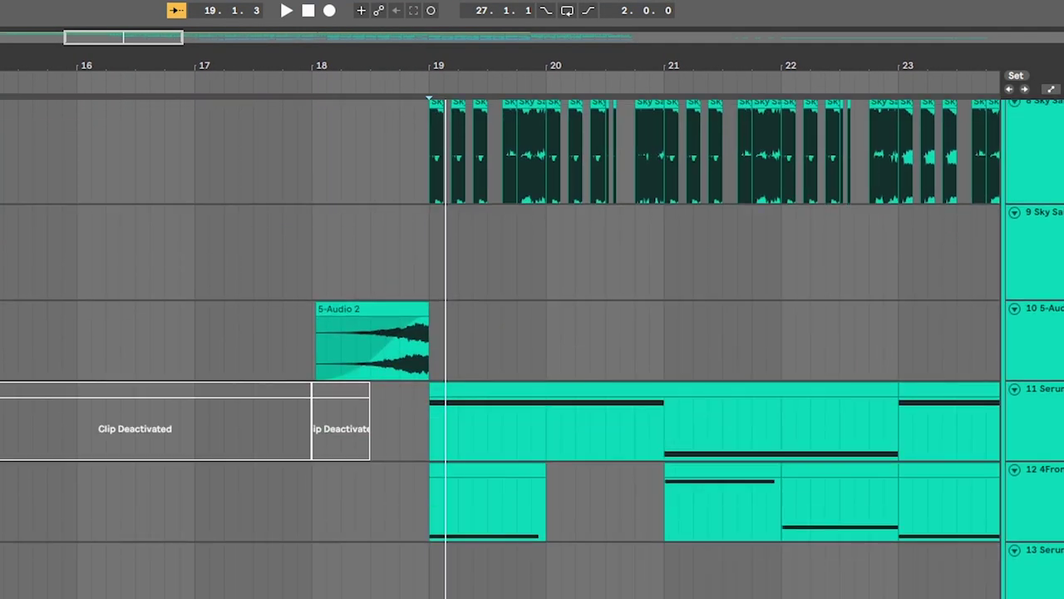
pyautogui.hscroll(10, 500, 350)
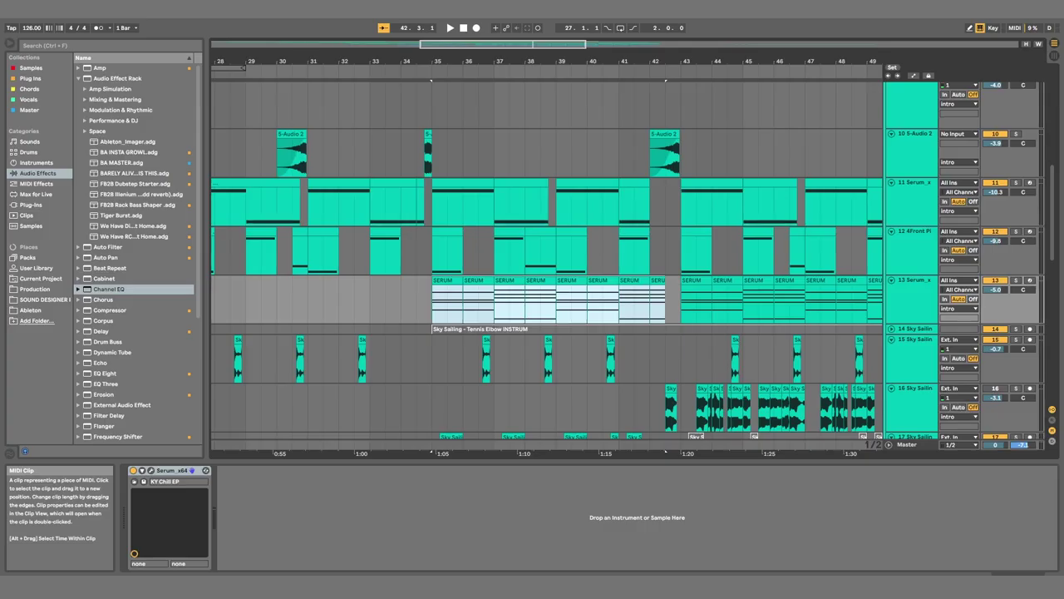
pyautogui.doubleClick(532, 282)
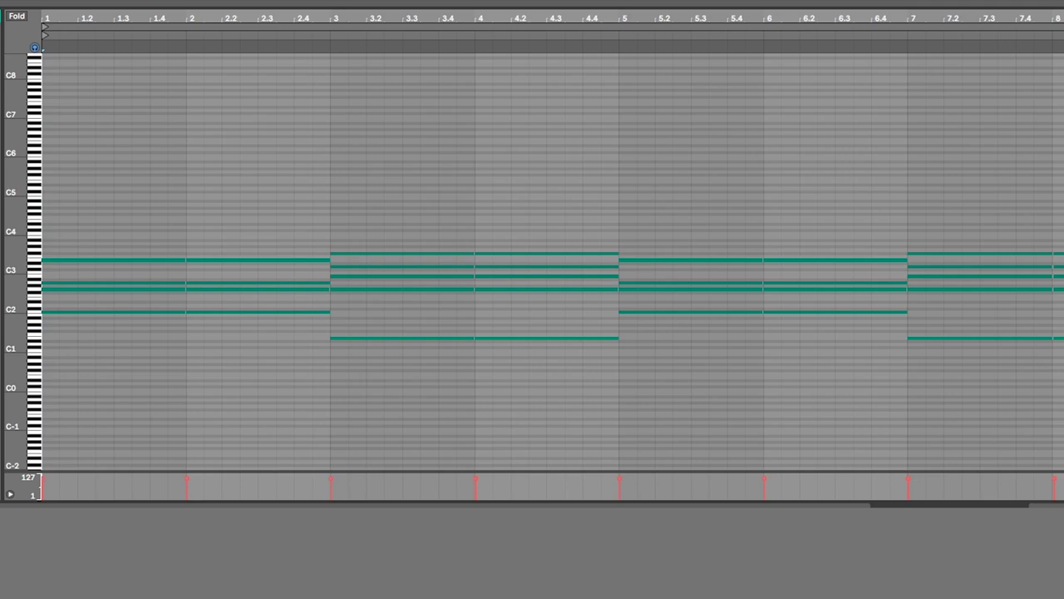
pyautogui.press('space')
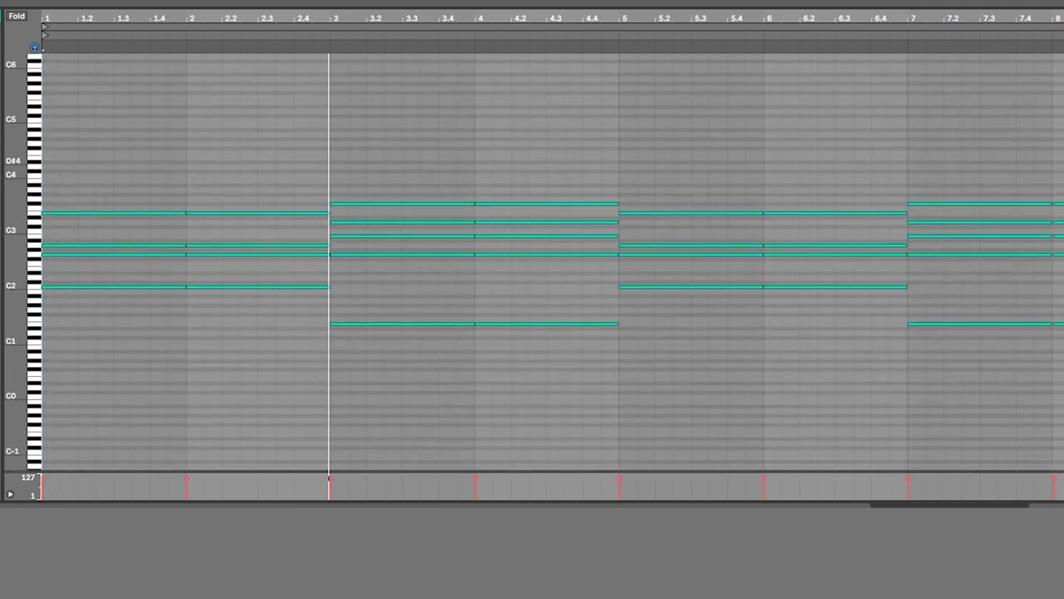
# Play the SERUM clip from insert marker positions inside bars 4 and 2 and at the start of bar 3.
pyautogui.scroll(2, 515, 166)
pyautogui.moveTo(516, 172); pyautogui.dragTo(539, 383)
pyautogui.click(545, 384)
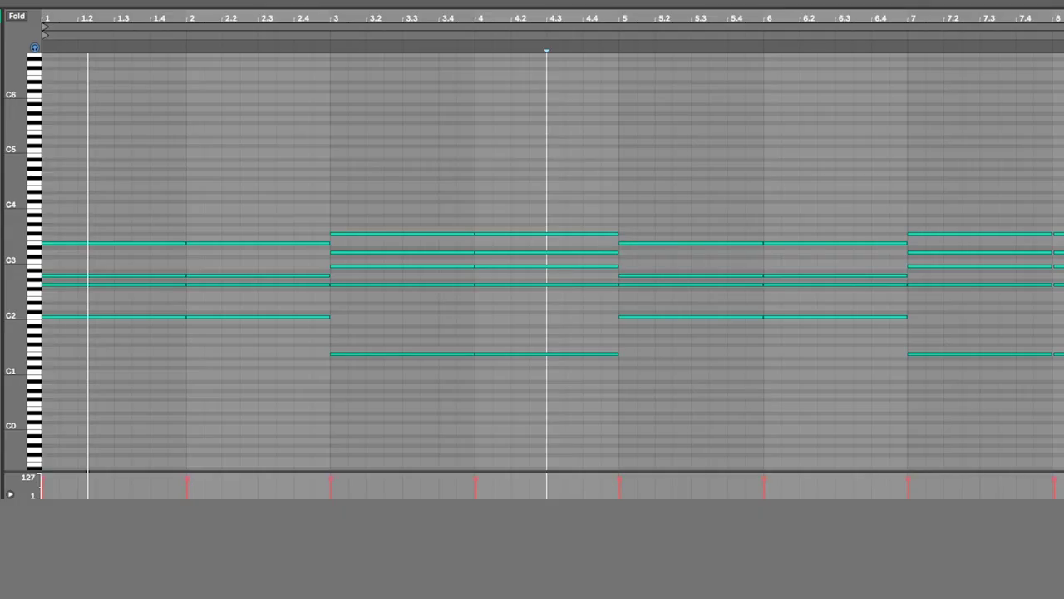
pyautogui.hotkey('ctrl', 'space')
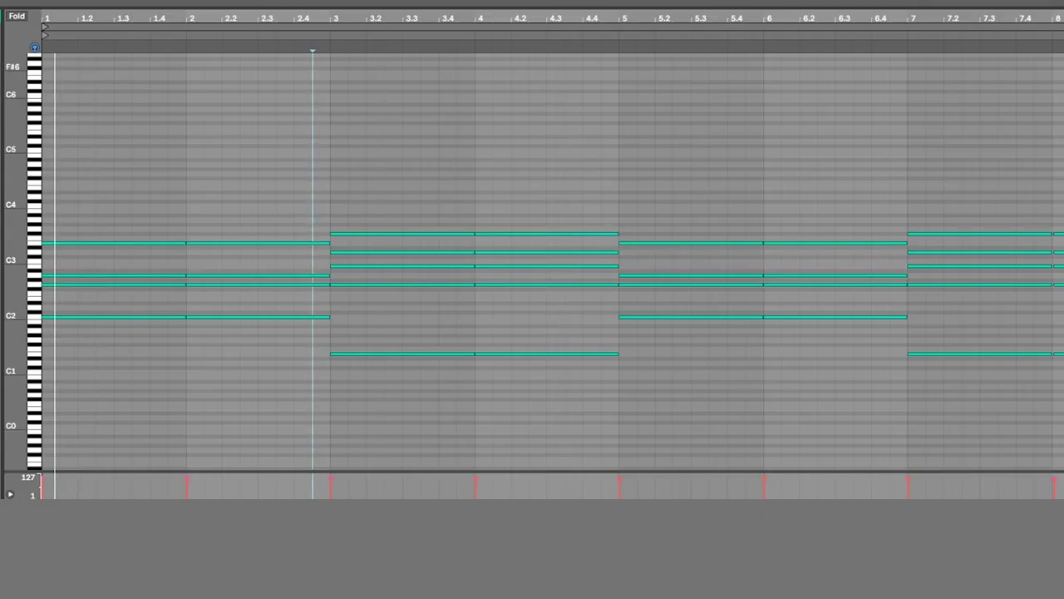
pyautogui.click(366, 63)
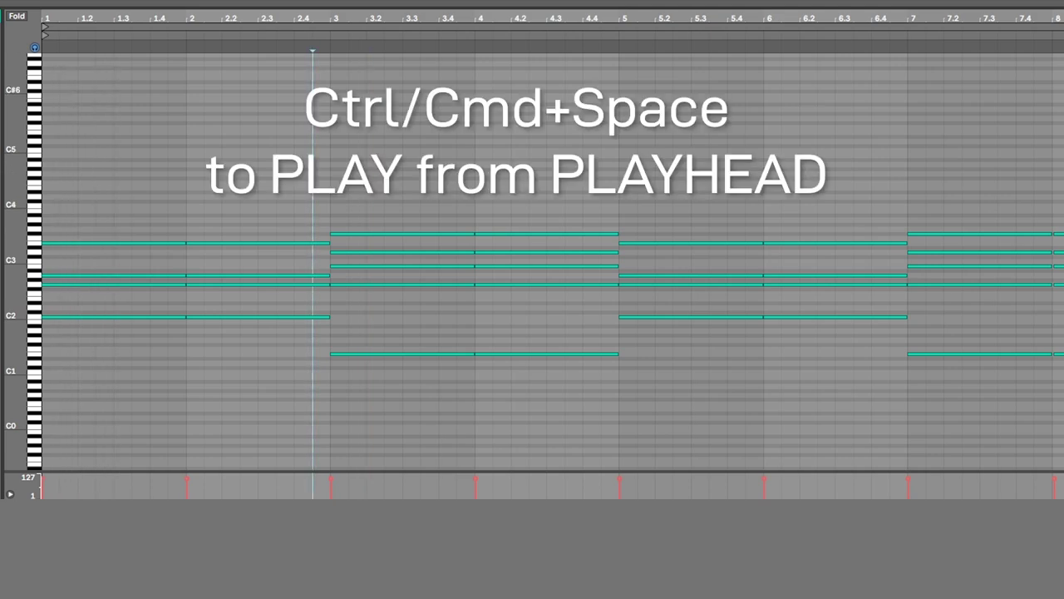
pyautogui.press('space')
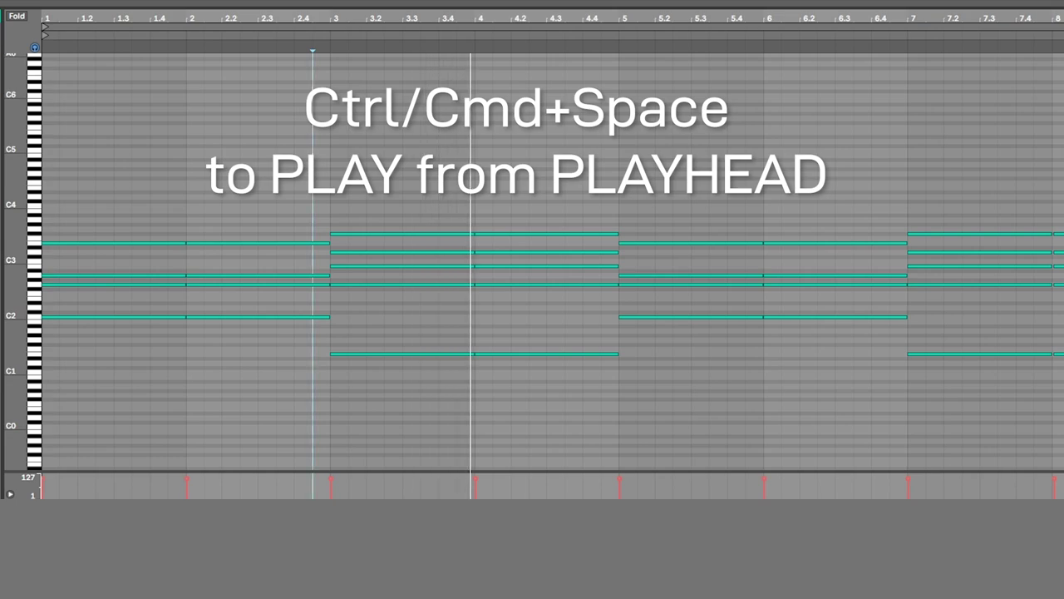
pyautogui.click(330, 63)
pyautogui.hotkey('ctrl', 'space')
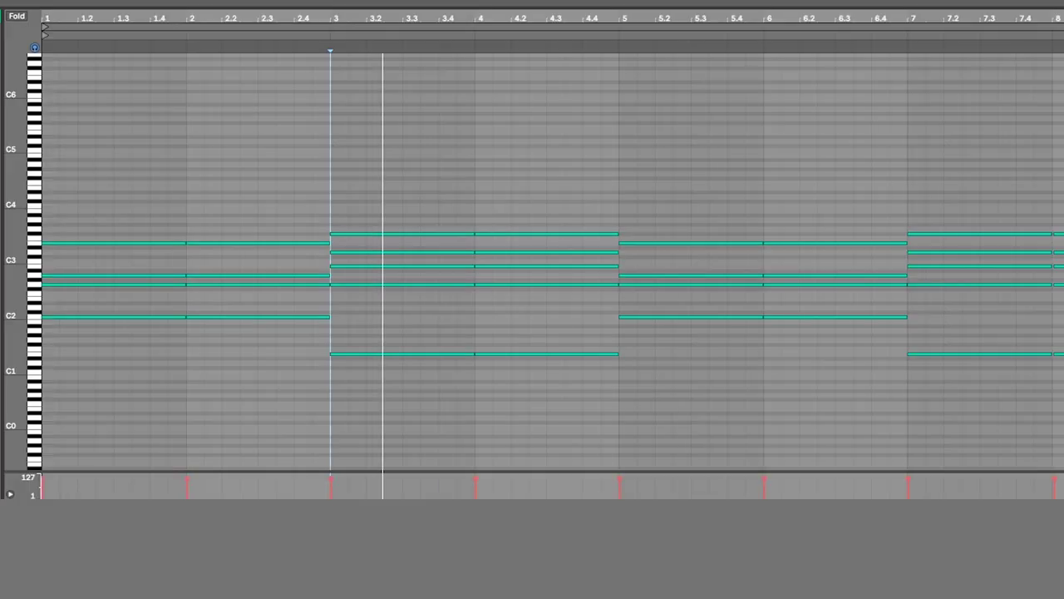
# Select the bar 4 chord notes and play them repeatedly, and play again from a marker early in bar 4.
pyautogui.moveTo(517, 155); pyautogui.dragTo(533, 385)
pyautogui.press('space')
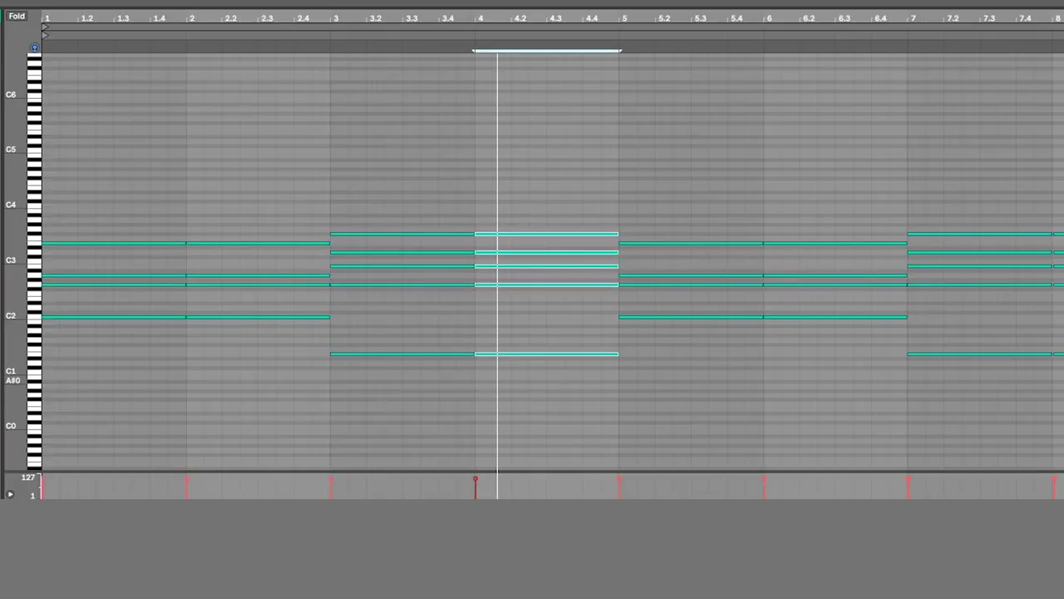
pyautogui.press('space')
pyautogui.press('space')
pyautogui.press('space')
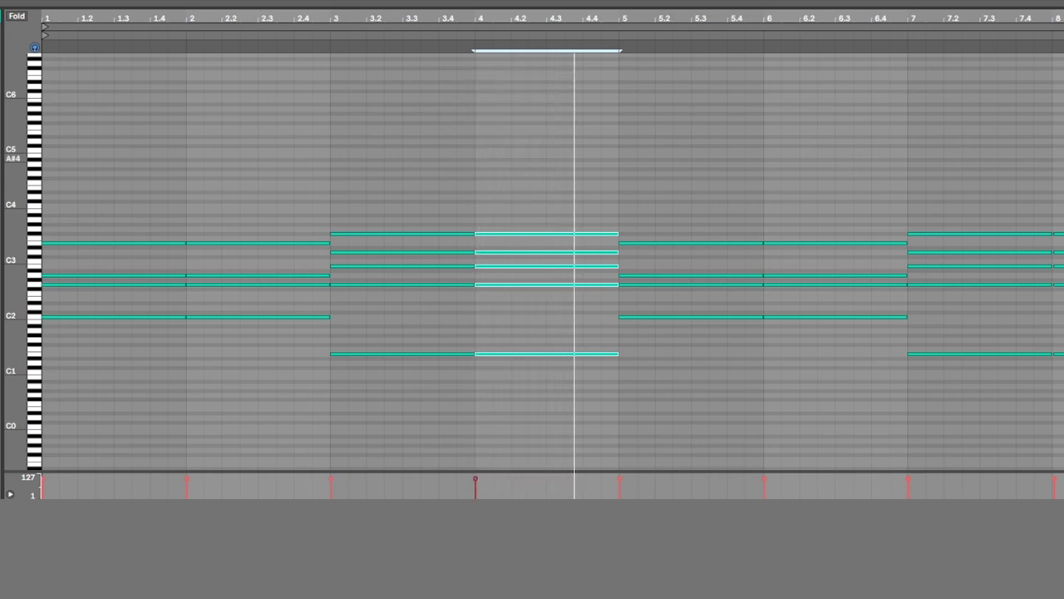
pyautogui.click(458, 108)
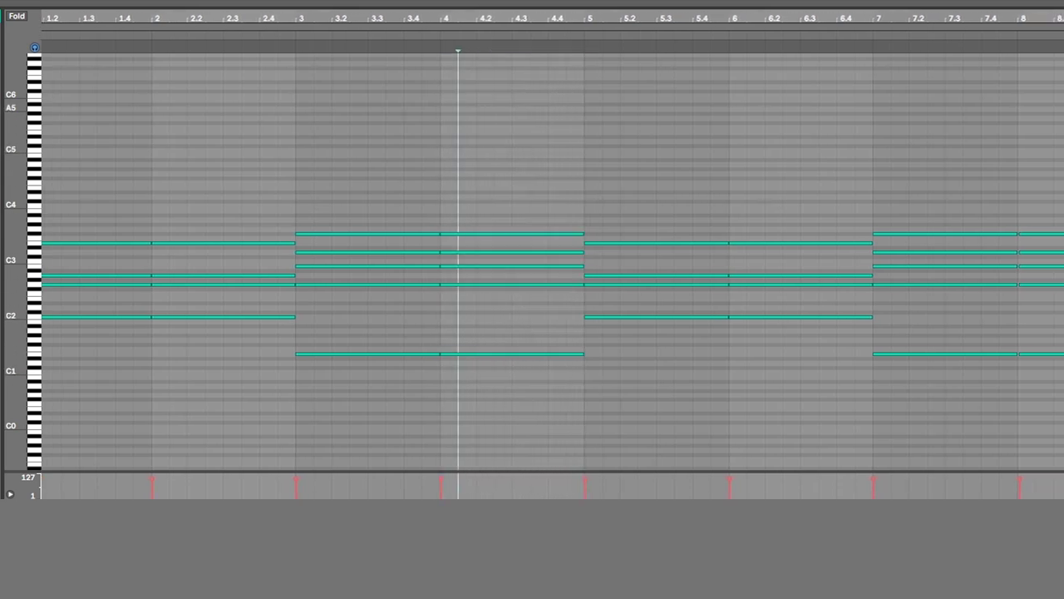
pyautogui.press('space')
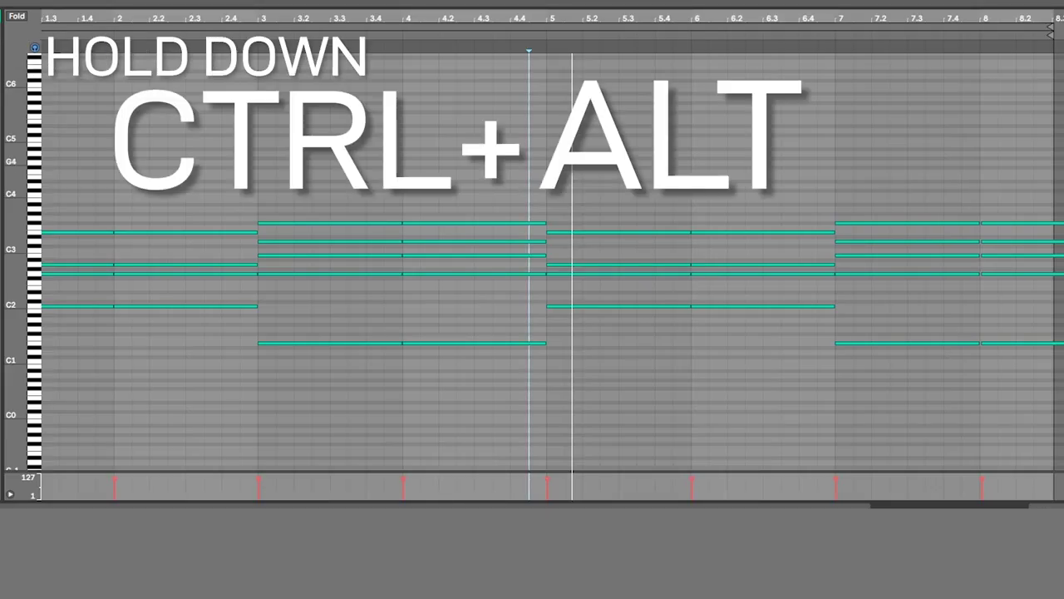
# Insert a MIDI track below the 13 Serum track and create an empty MIDI clip on it from bar 35 to mid bar 42.
pyautogui.moveTo(532, 133); pyautogui.dragTo(604, 281)
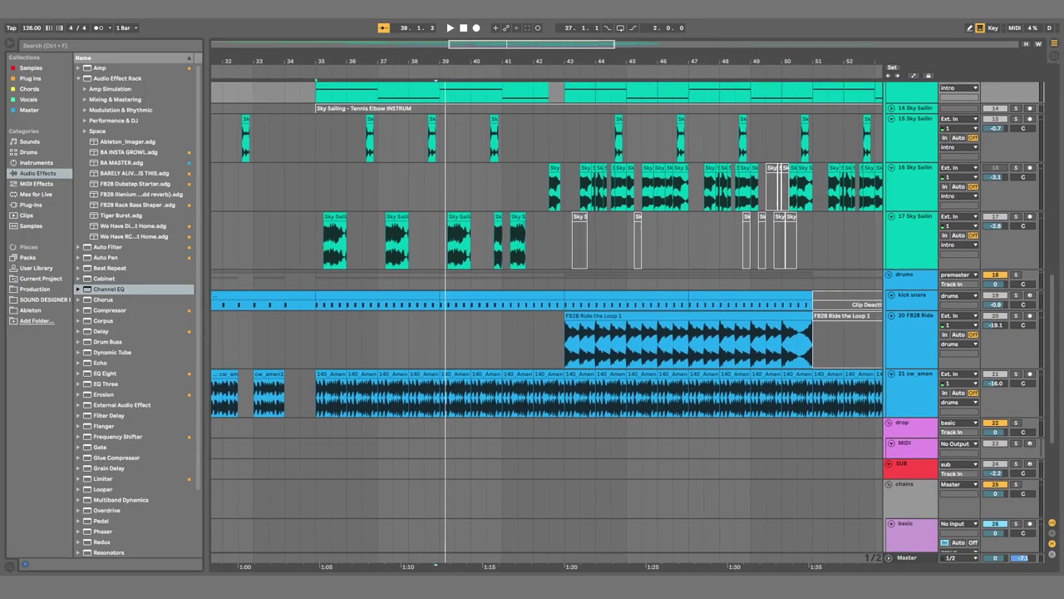
pyautogui.moveTo(532, 333); pyautogui.dragTo(696, 246)
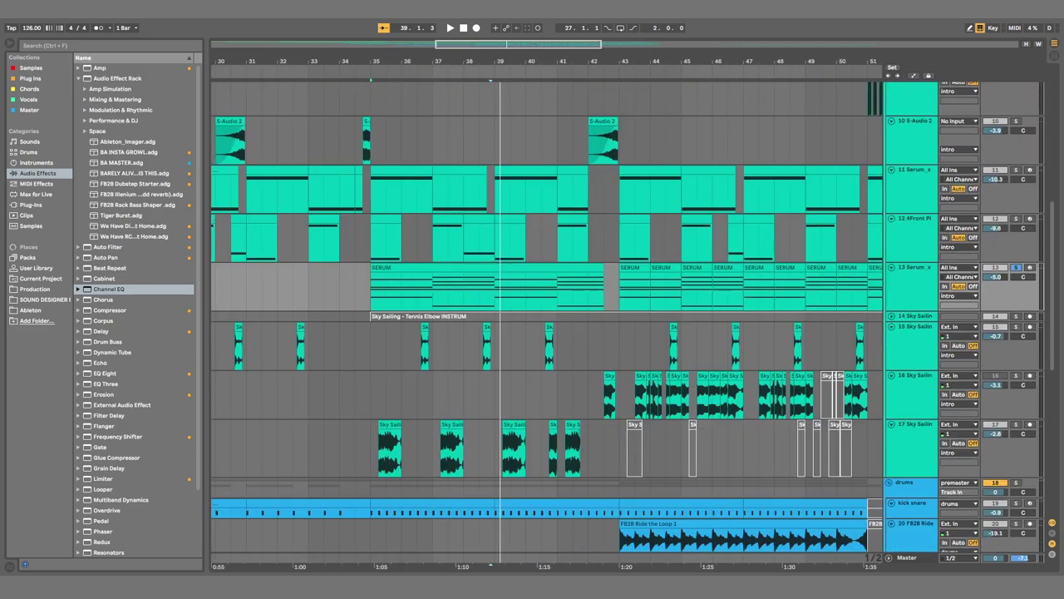
pyautogui.hotkey('ctrl', 'shift', 't')
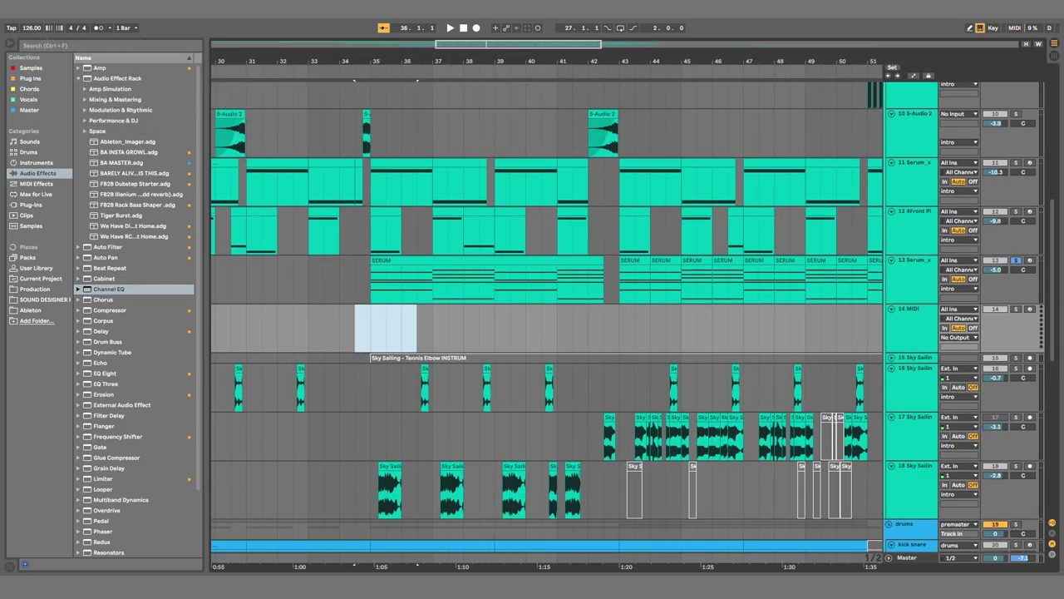
pyautogui.moveTo(416, 329); pyautogui.dragTo(463, 329)
pyautogui.moveTo(603, 330); pyautogui.dragTo(371, 329)
pyautogui.hotkey('ctrl', 'shift', 'm')
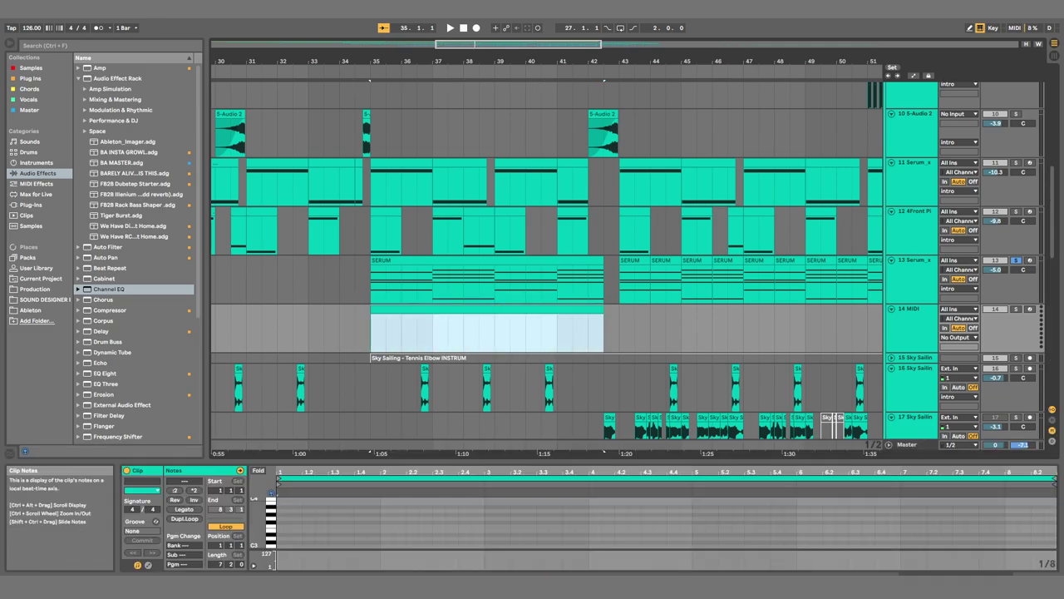
# Open the new MIDI clip and step-enter a C1, E1, G1 chord from the middle of bar 1 to bar 3.
pyautogui.doubleClick(487, 310)
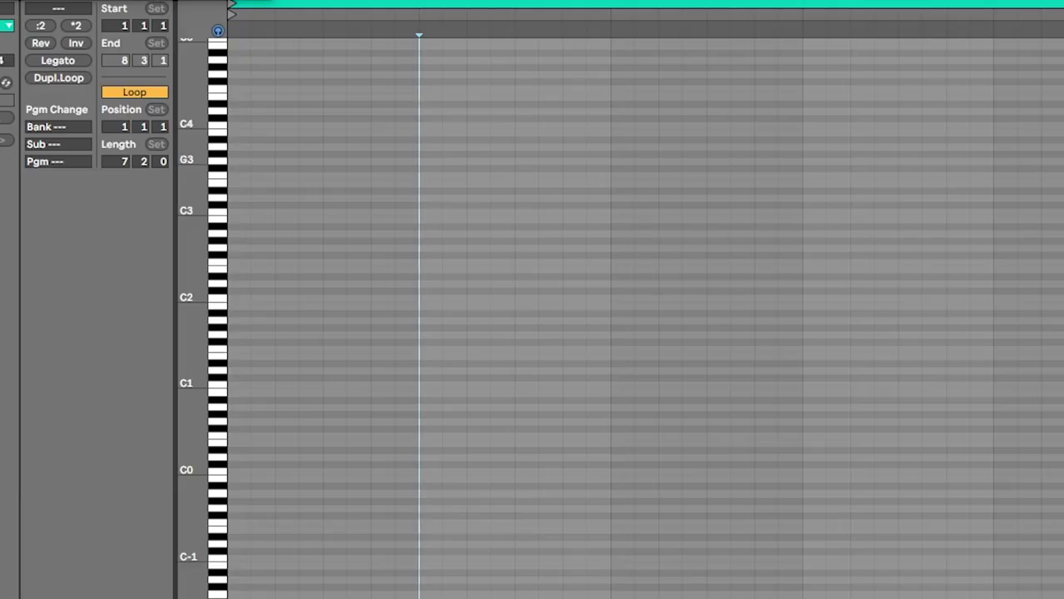
pyautogui.press('Left')
pyautogui.press('Left')
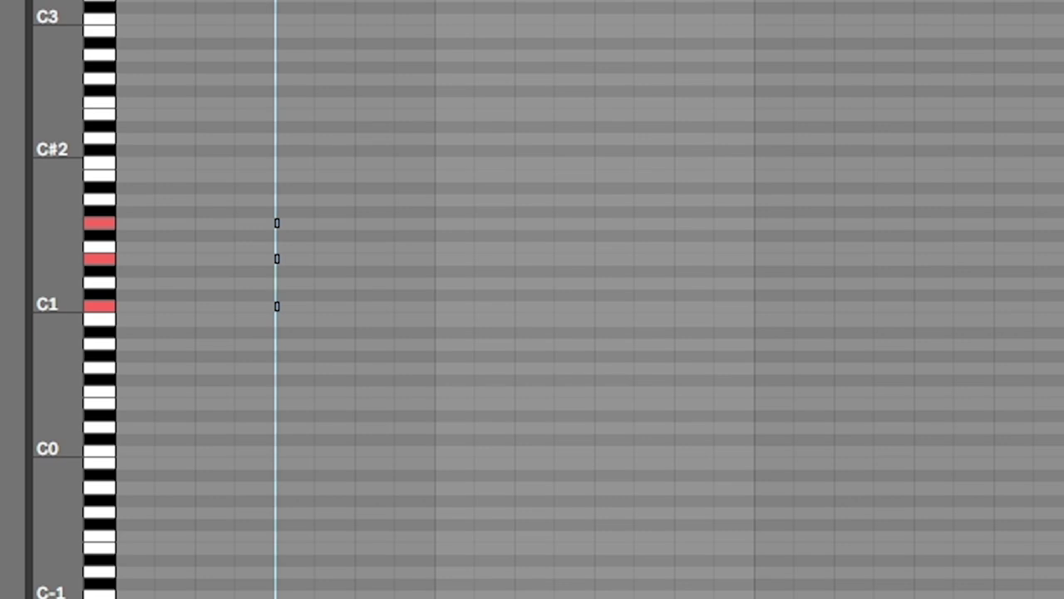
pyautogui.press('Right')
pyautogui.press('Right')
pyautogui.press('Right')
pyautogui.press('Right')
pyautogui.press('Right')
pyautogui.press('Right')
pyautogui.press('Right')
pyautogui.press('Right')
pyautogui.press('Right')
pyautogui.press('Right')
pyautogui.press('Right')
pyautogui.press('Right')
pyautogui.press('Right')
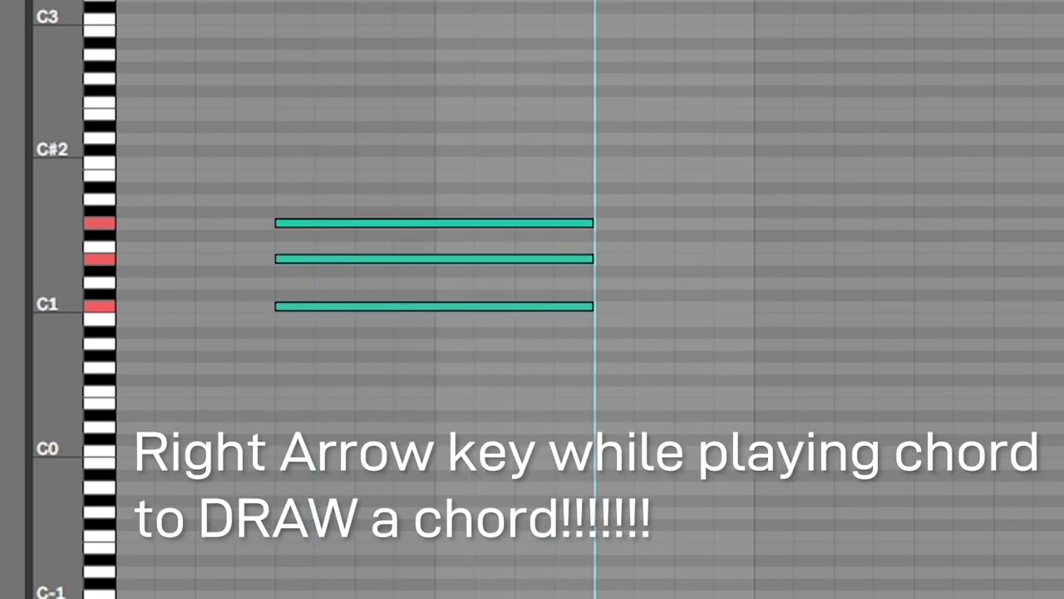
pyautogui.press('Left')
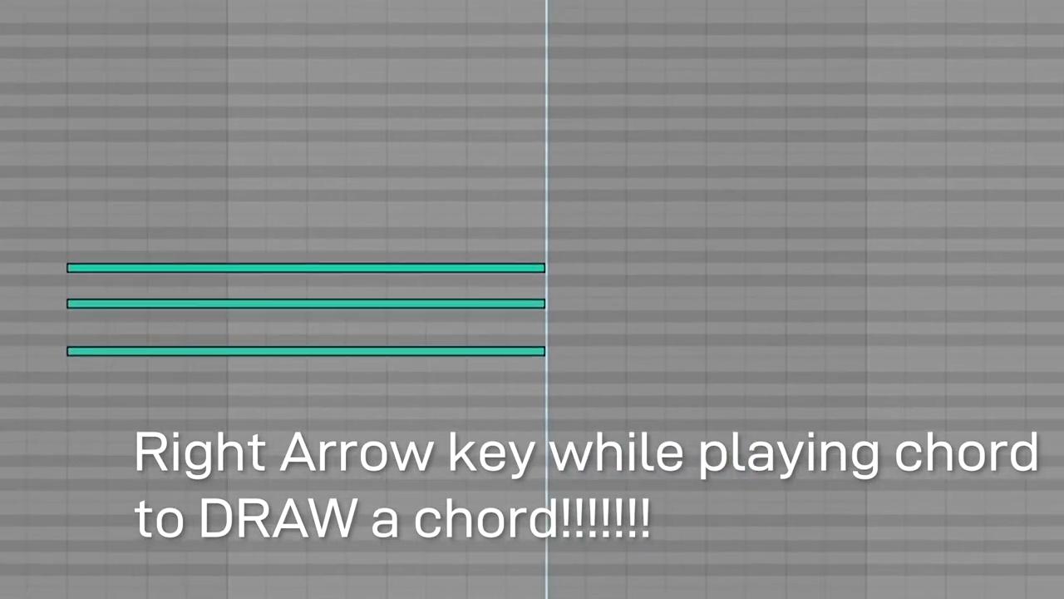
# Step-enter a second chord of E1, G1 and B1 directly after the first one, from bar 3 to bar 4.
pyautogui.press('Right')
pyautogui.press('Right')
pyautogui.press('Right')
pyautogui.press('Right')
pyautogui.press('Right')
pyautogui.press('Right')
pyautogui.press('Right')
pyautogui.press('Right')
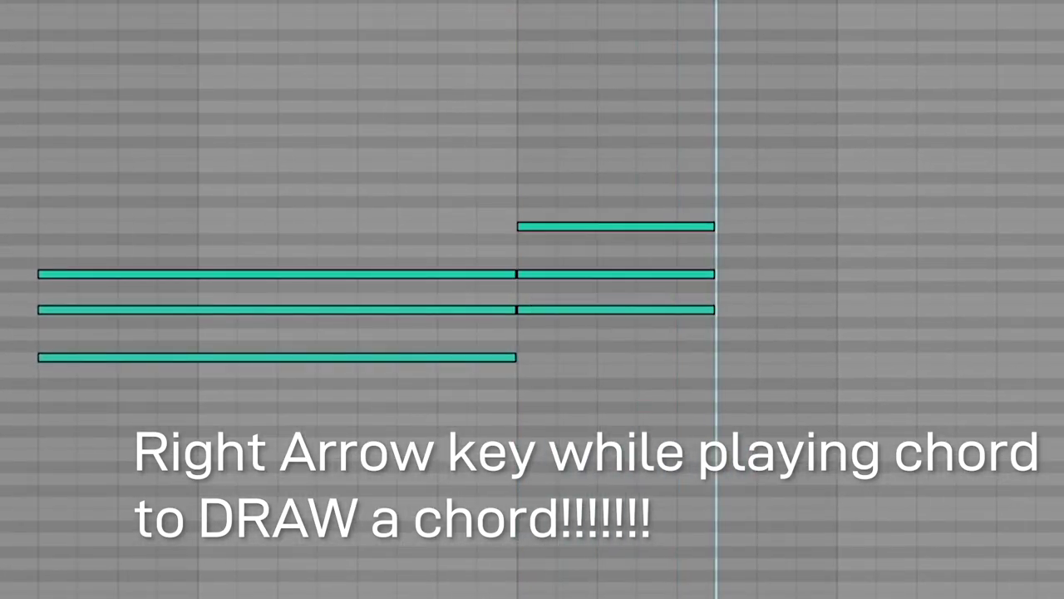
# Place the insert marker an eighth note before the first chord and play the step-entered chords from there.
pyautogui.press('Left')
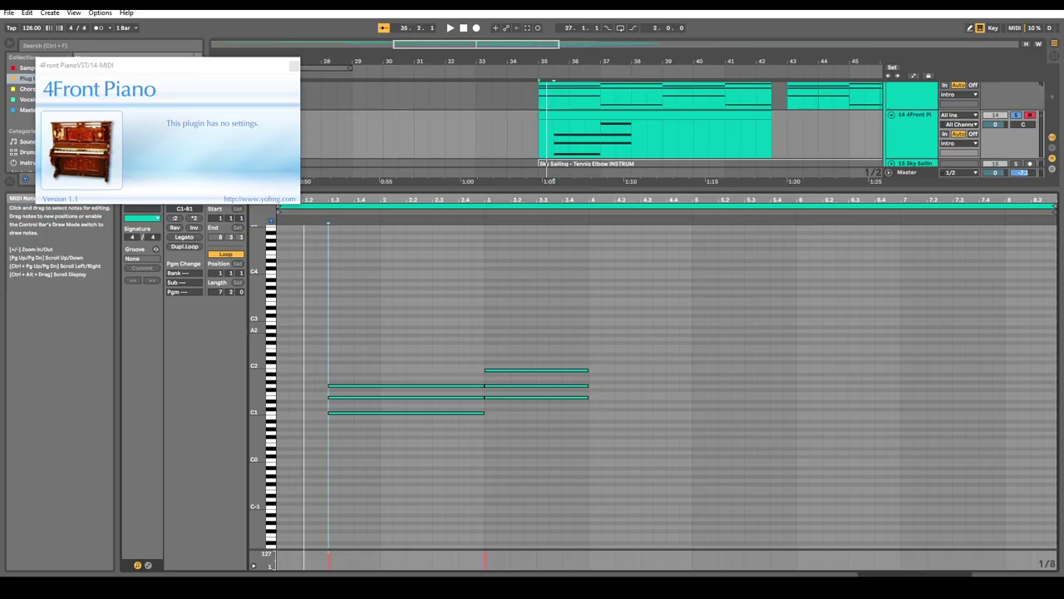
pyautogui.click(342, 335)
pyautogui.click(330, 342)
pyautogui.click(317, 352)
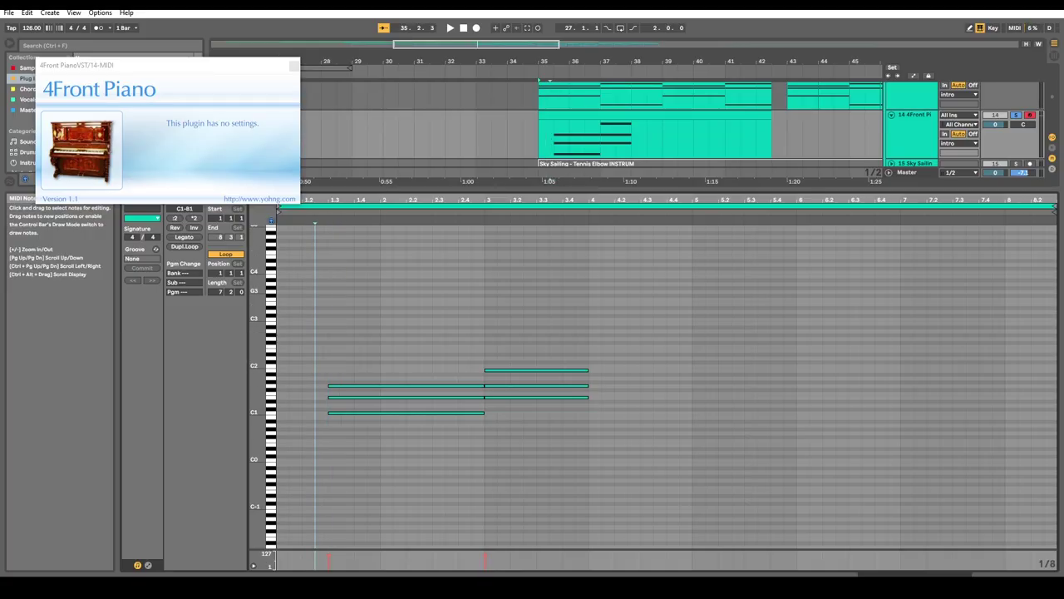
pyautogui.press('space')
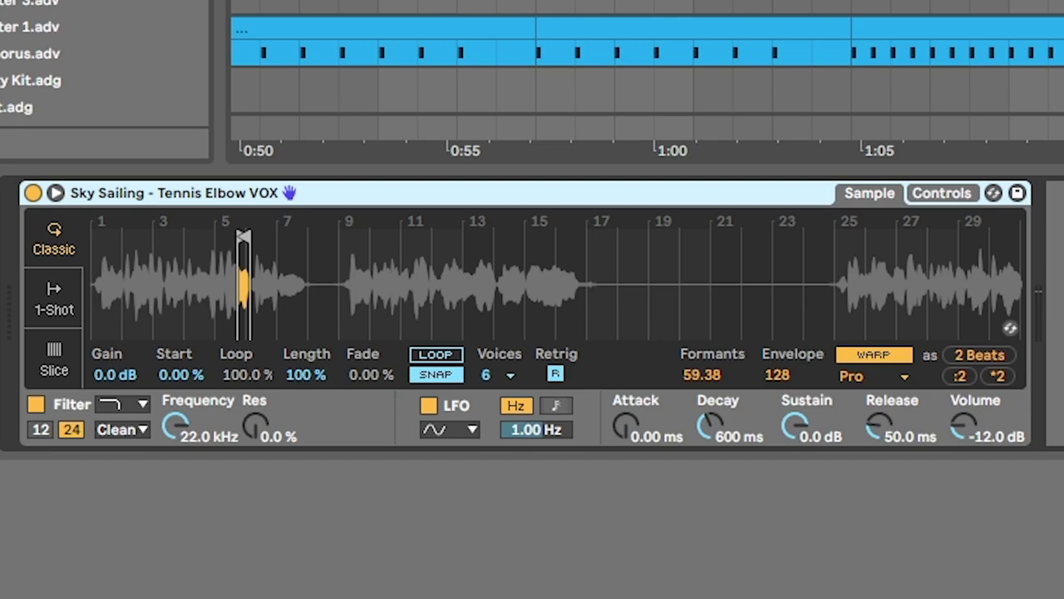
# Convert the Sky Sailing - Tennis Elbow VOX Simpler device to Sampler.
pyautogui.click(54, 299)
pyautogui.rightClick(494, 193)
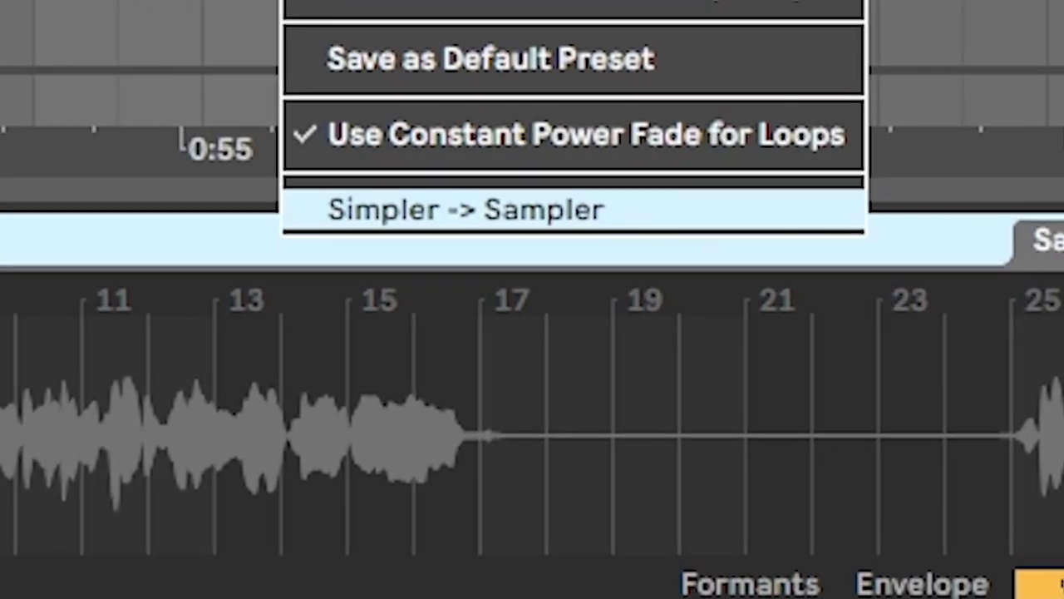
pyautogui.click(575, 178)
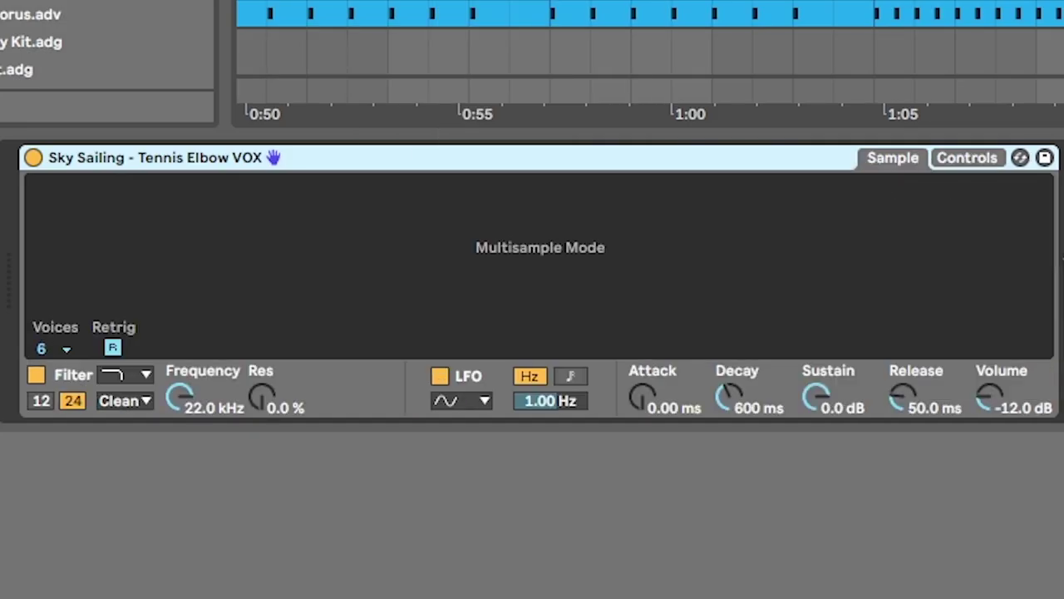